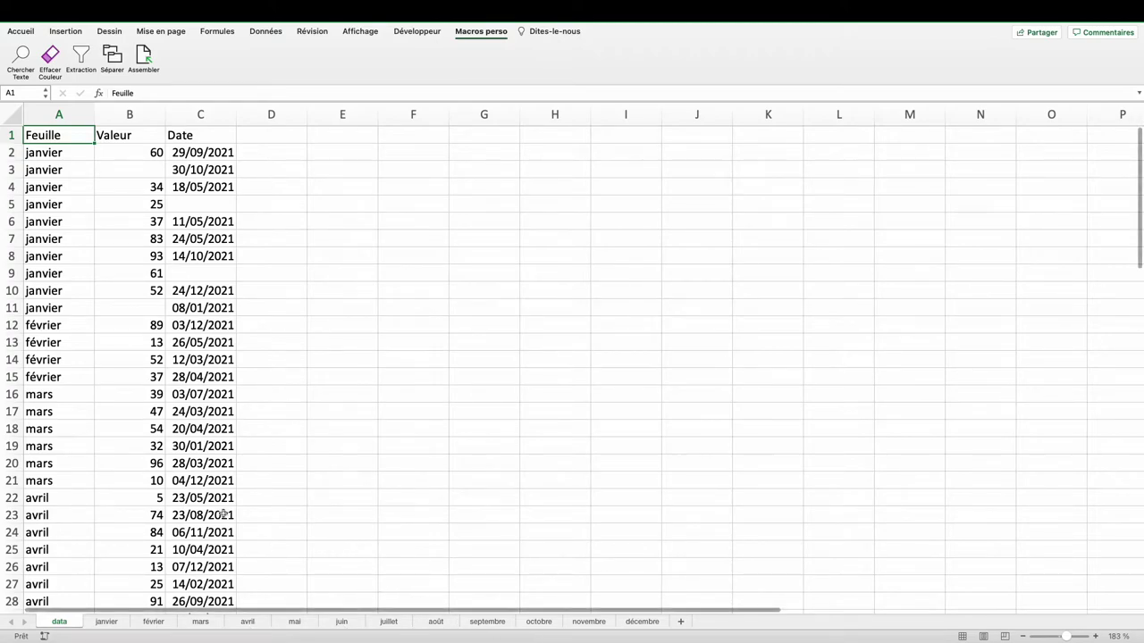
- Review the stacked data by selecting the janvier rows and then the mars entry in column A
{"action": "left_click_drag", "start_coordinate": [45, 152], "coordinate": [63, 377]}
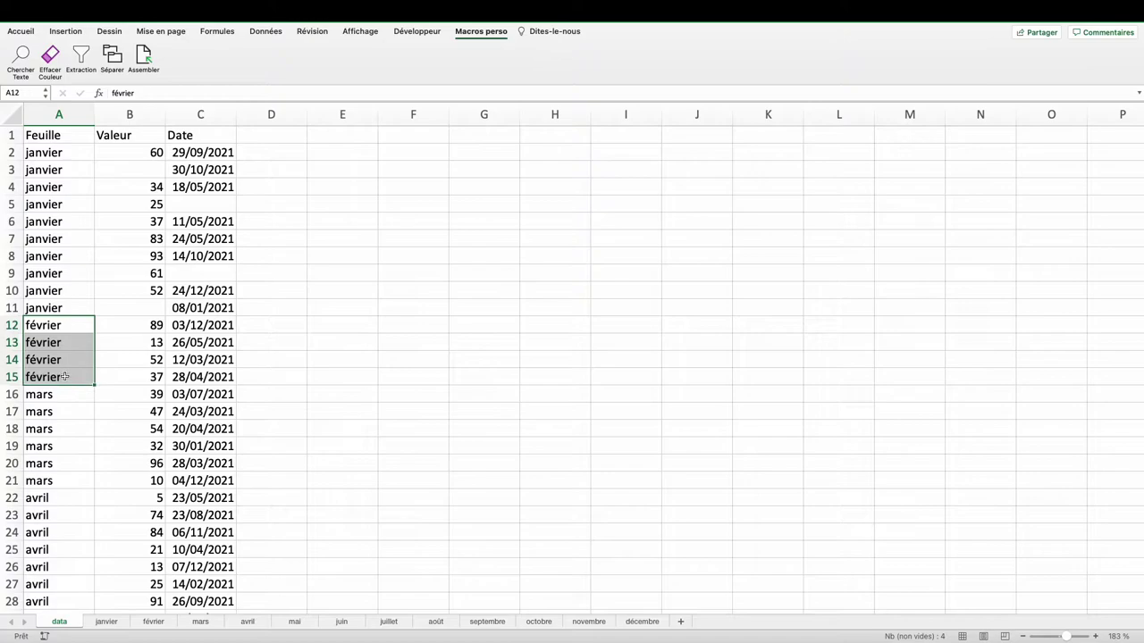
{"action": "left_click", "coordinate": [56, 431]}
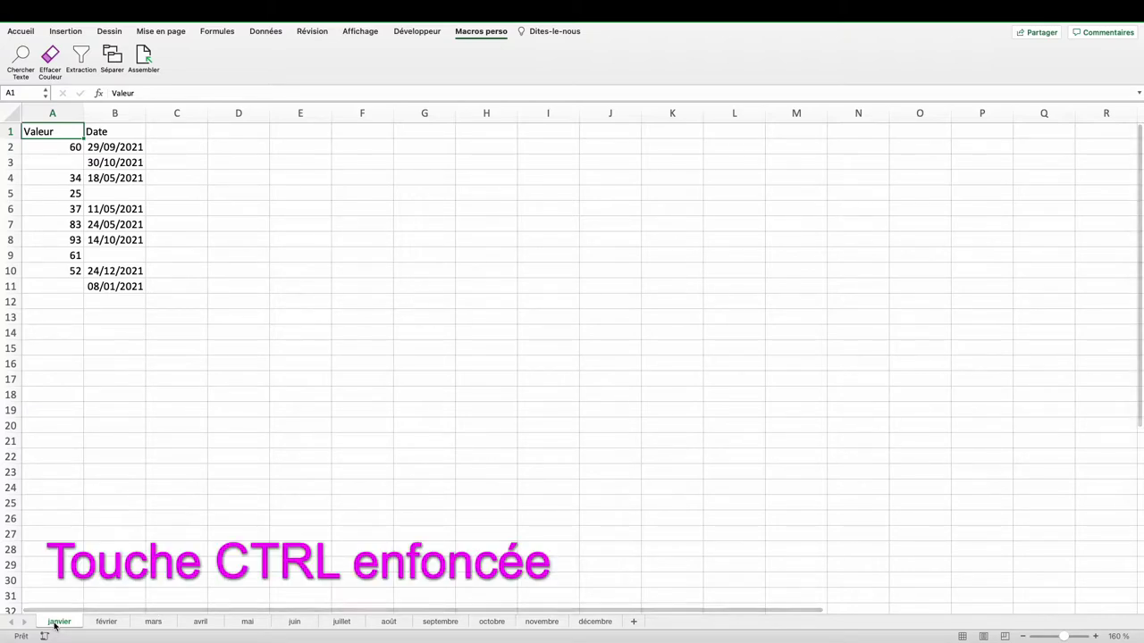
- Group the mars, mai and juillet sheets with janvier and run Assembler on them
{"action": "left_click", "coordinate": [157, 625], "text": "ctrl"}
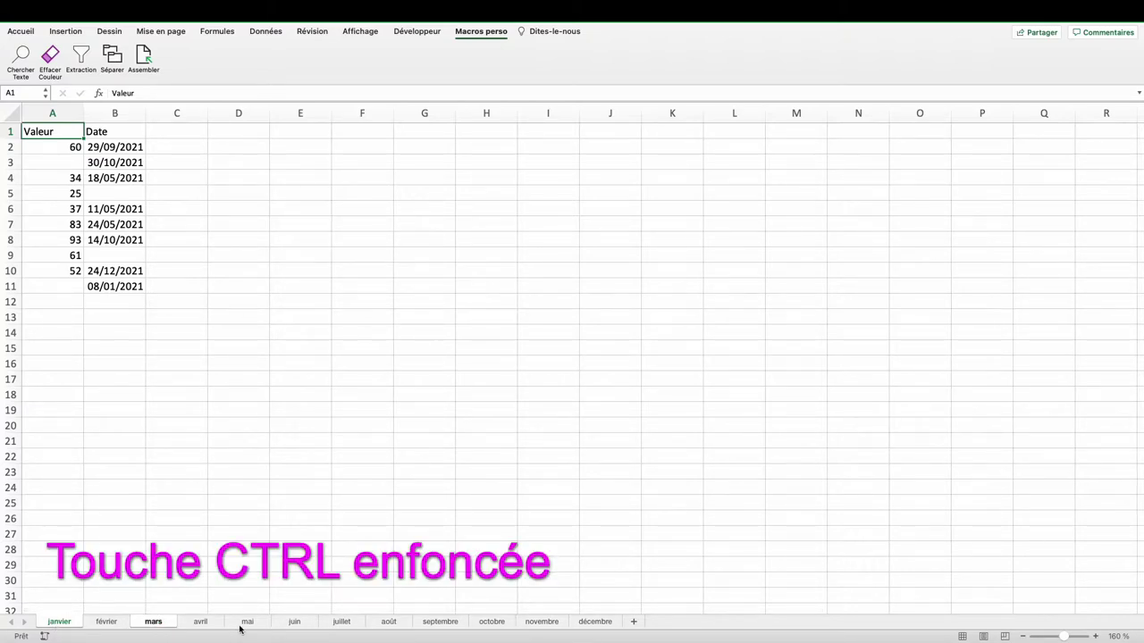
{"action": "left_click", "coordinate": [250, 626], "text": "ctrl"}
{"action": "left_click", "coordinate": [341, 624], "text": "ctrl"}
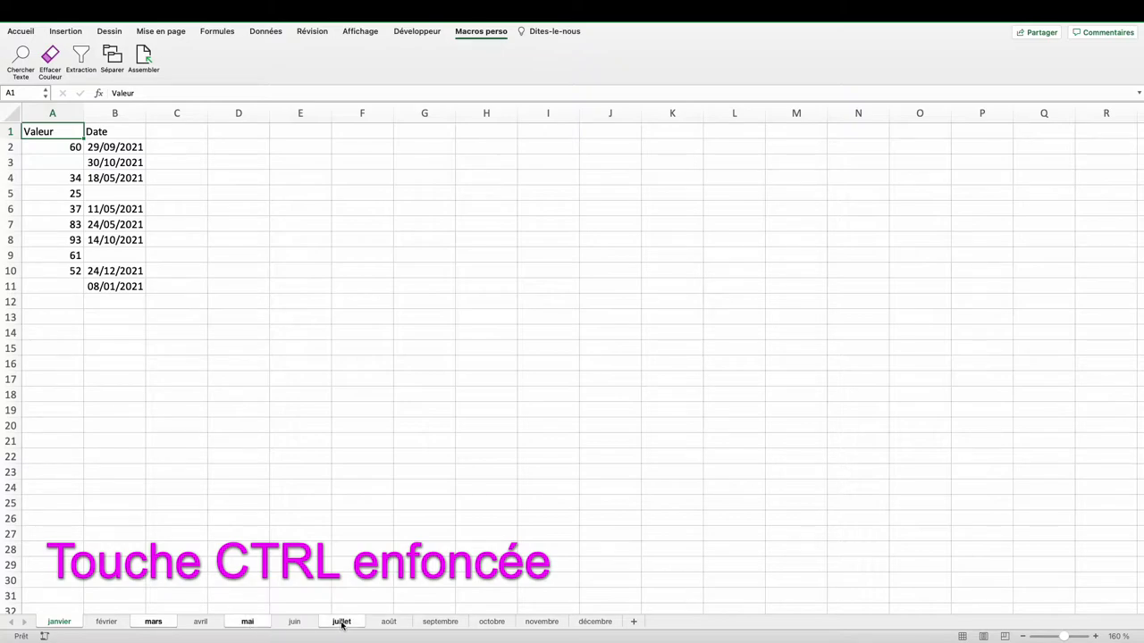
{"action": "left_click", "coordinate": [143, 56]}
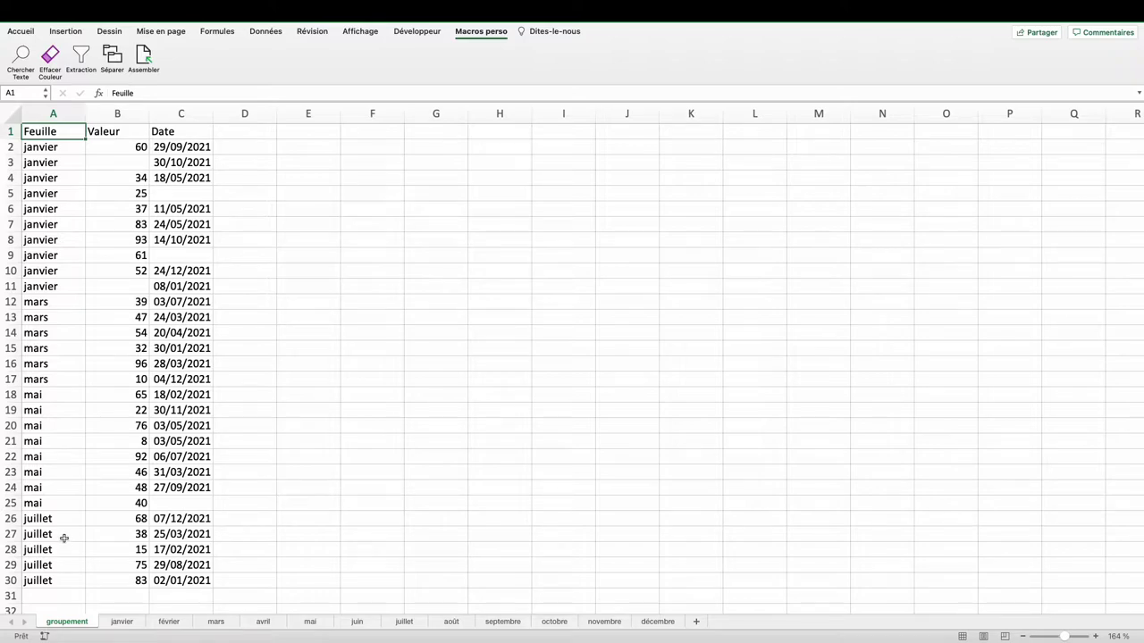
{"action": "left_click", "coordinate": [169, 621]}
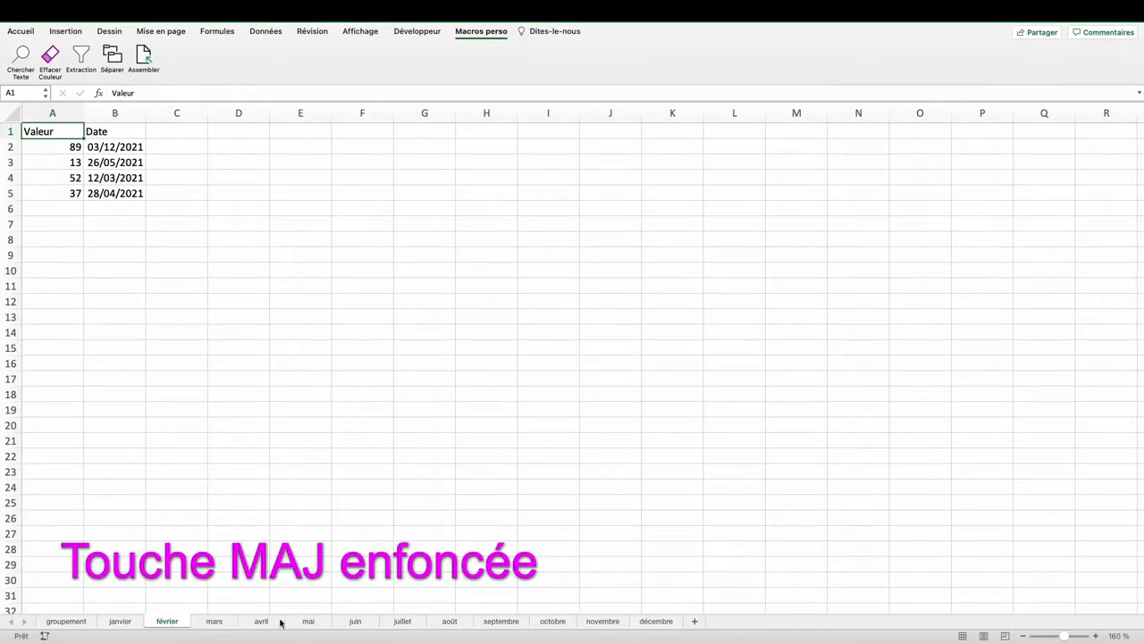
{"action": "left_click", "coordinate": [360, 623], "text": "shift"}
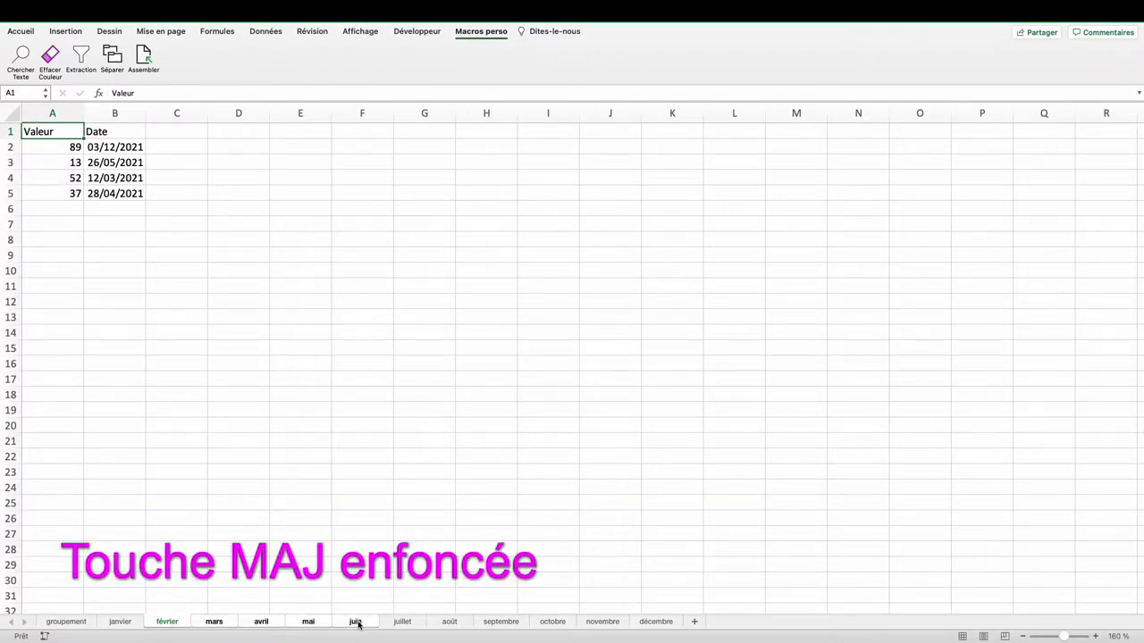
{"action": "left_click", "coordinate": [140, 56]}
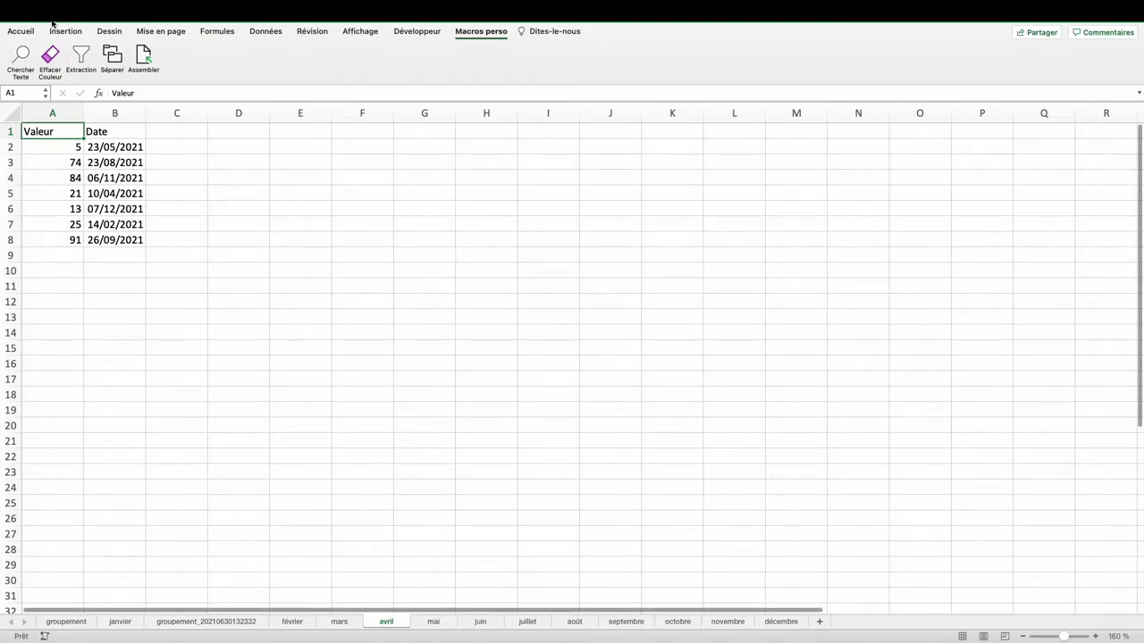
- Run Assembler with one sheet selected and dismiss the 'Sélectionnez au moins 2 feuilles !' warning
{"action": "left_click", "coordinate": [146, 57]}
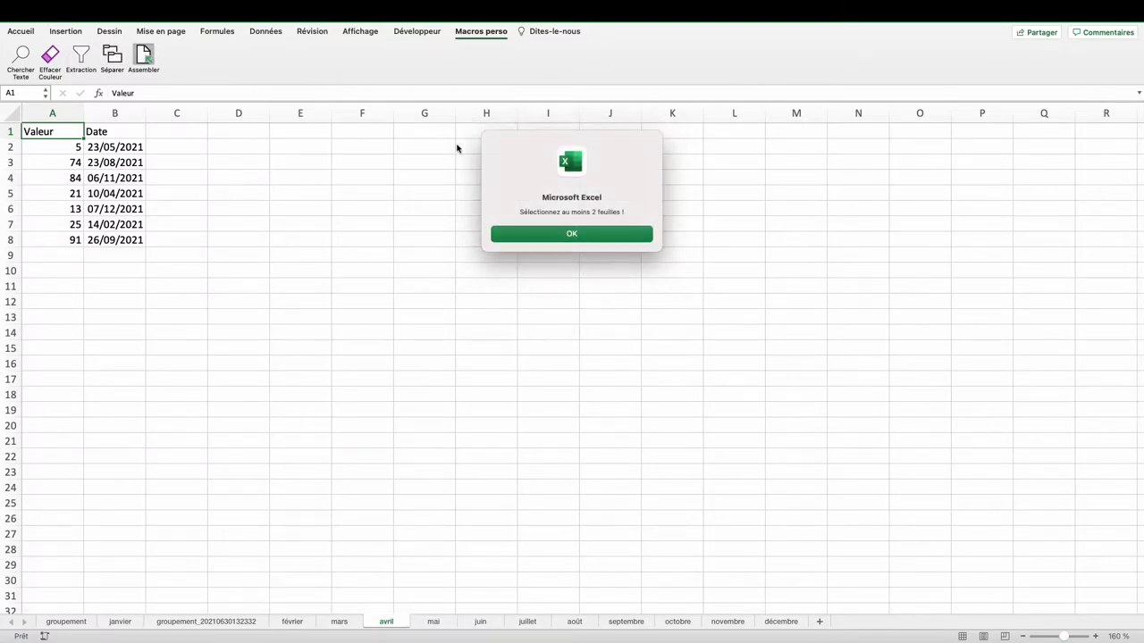
{"action": "triple_click", "coordinate": [521, 214]}
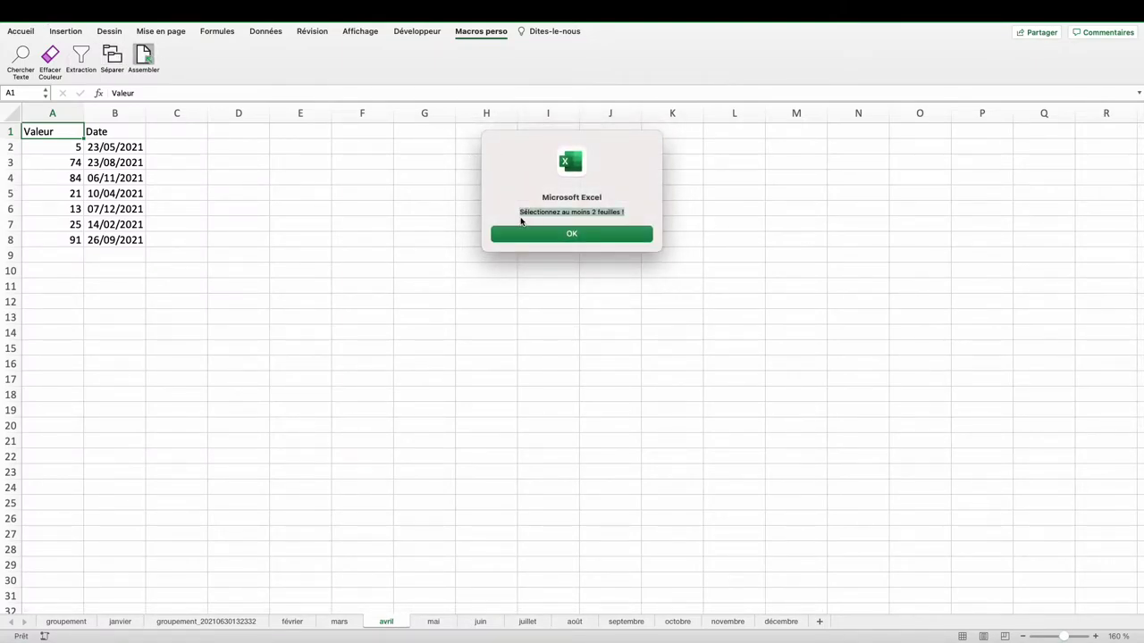
{"action": "left_click", "coordinate": [577, 236]}
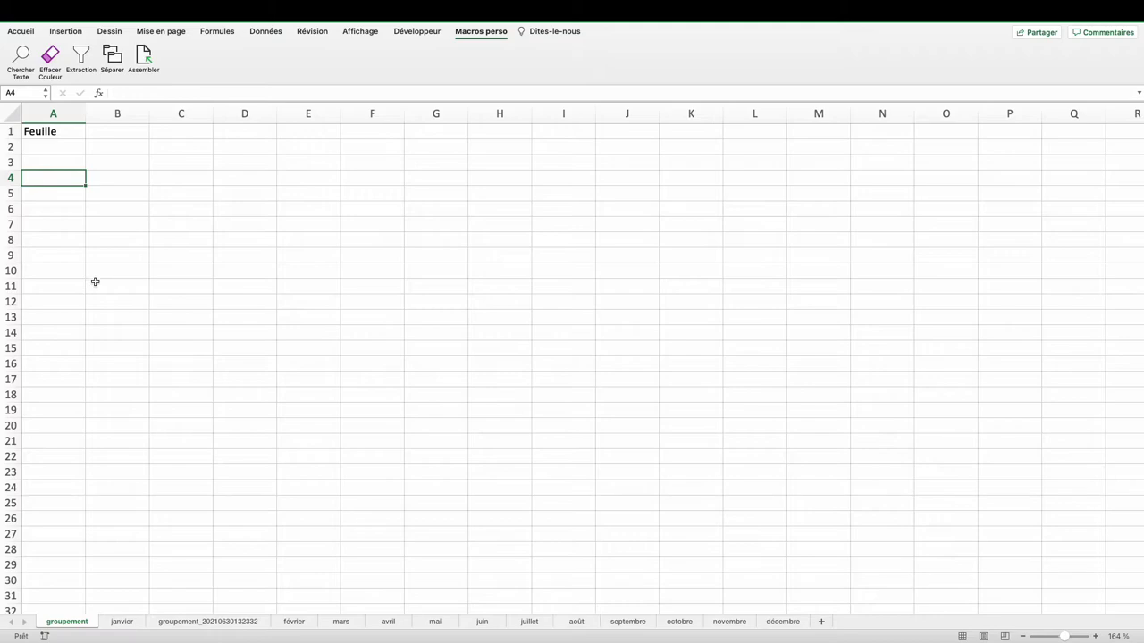
- Paste the janvier data at groupement B1 and label A2:A11 'janvier'
{"action": "left_click", "coordinate": [122, 622]}
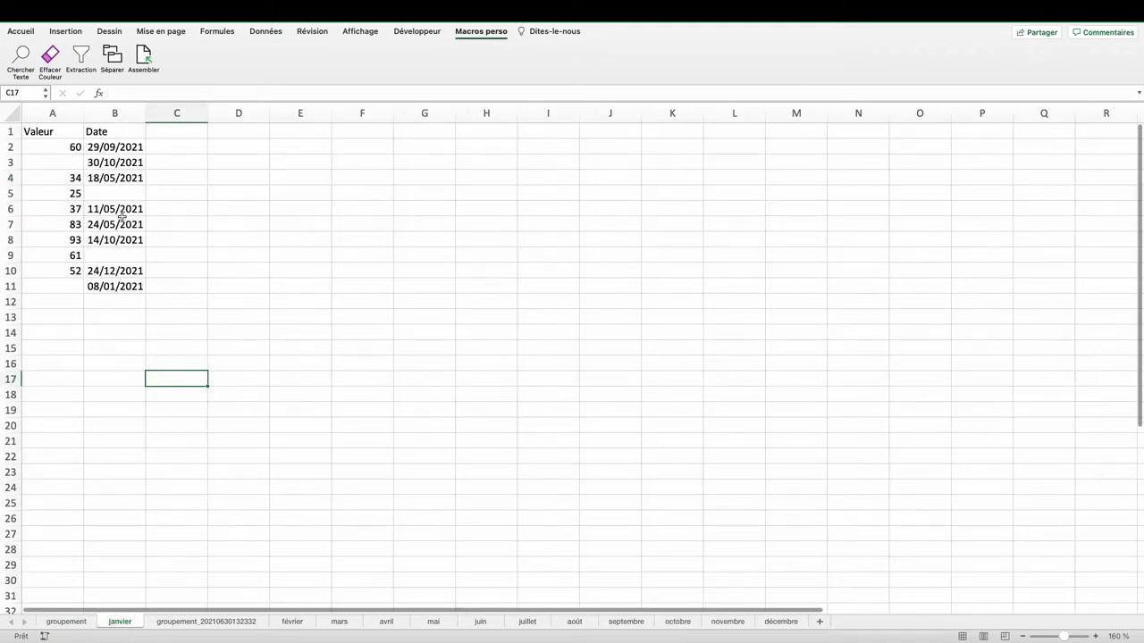
{"action": "left_click", "coordinate": [106, 173]}
{"action": "key", "text": "super+a"}
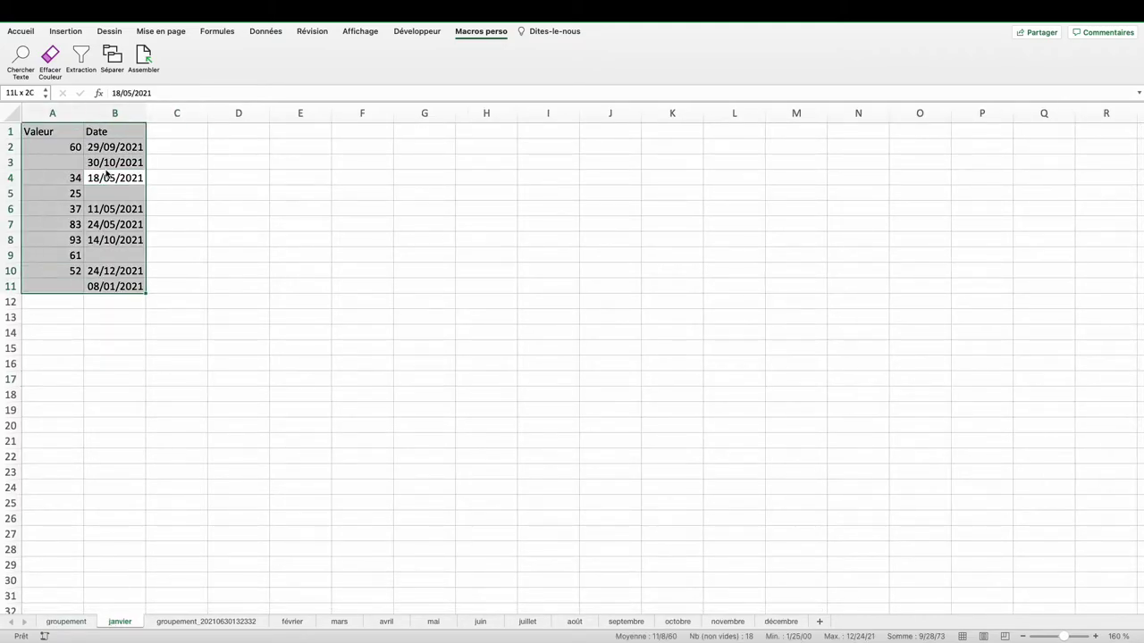
{"action": "key", "text": "super+c"}
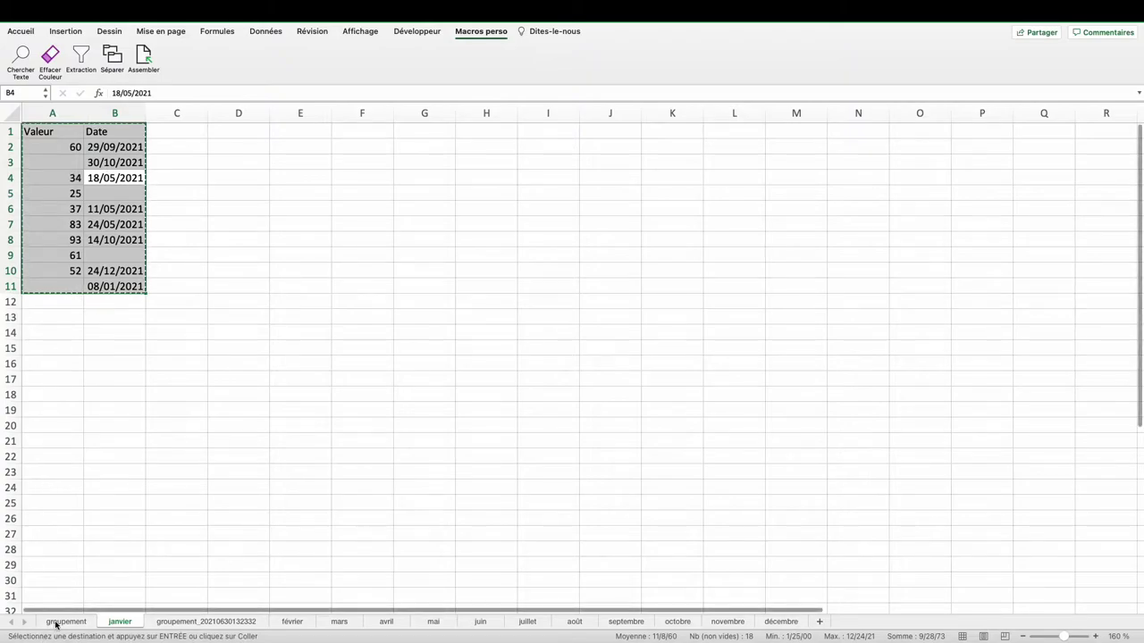
{"action": "left_click", "coordinate": [58, 622]}
{"action": "left_click", "coordinate": [117, 134]}
{"action": "key", "text": "super+v"}
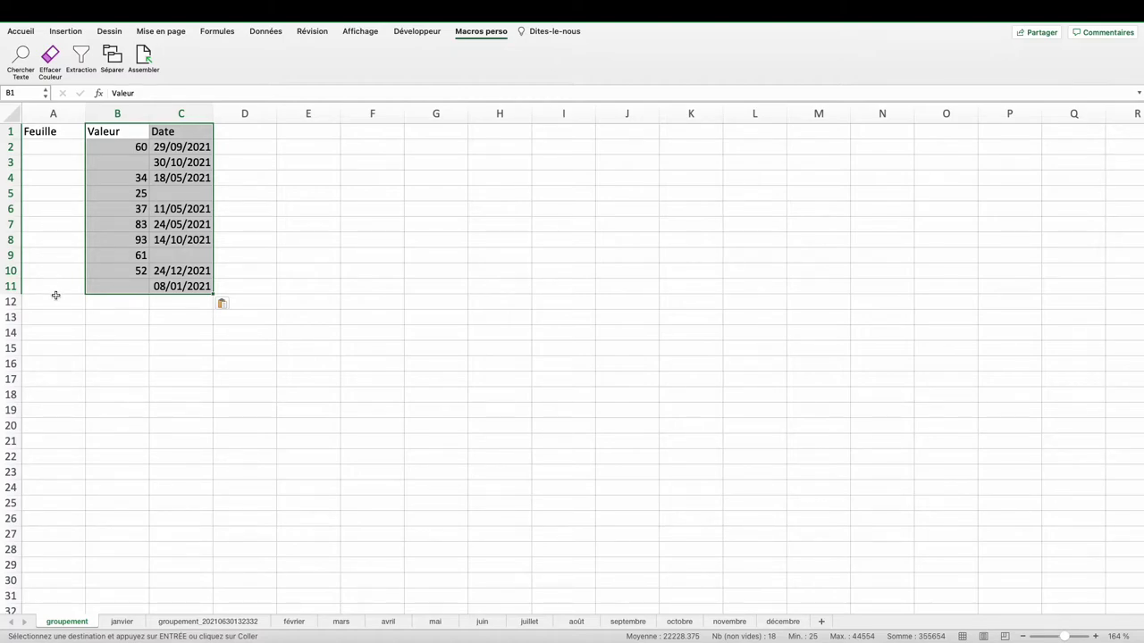
{"action": "left_click_drag", "start_coordinate": [53, 147], "coordinate": [62, 289]}
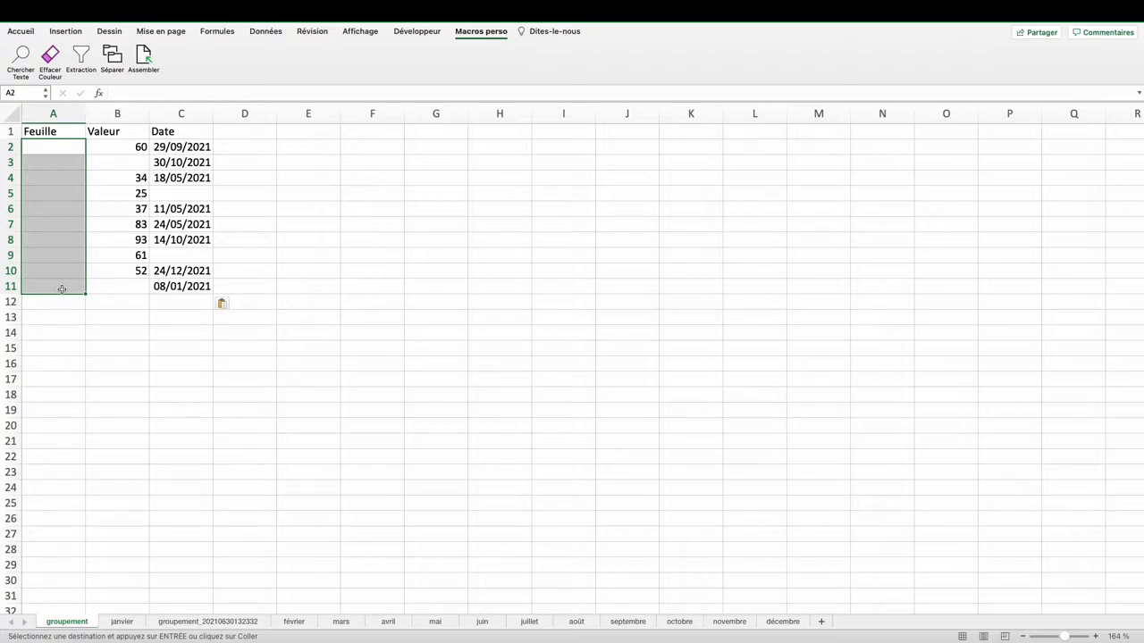
{"action": "type", "text": "janvier"}
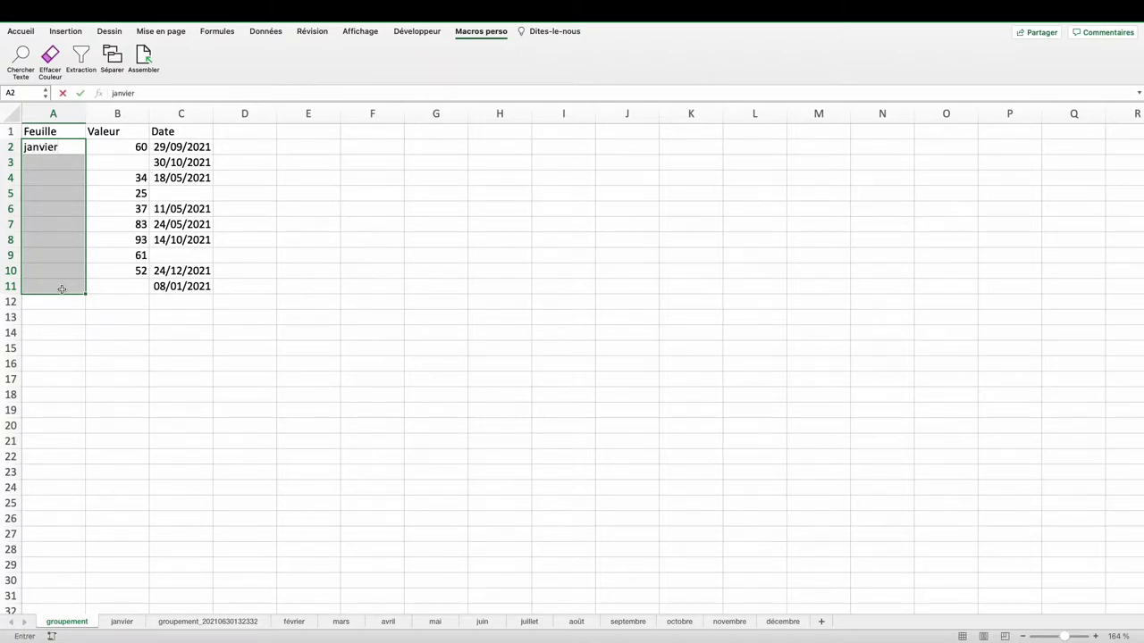
{"action": "key", "text": "ctrl+Return"}
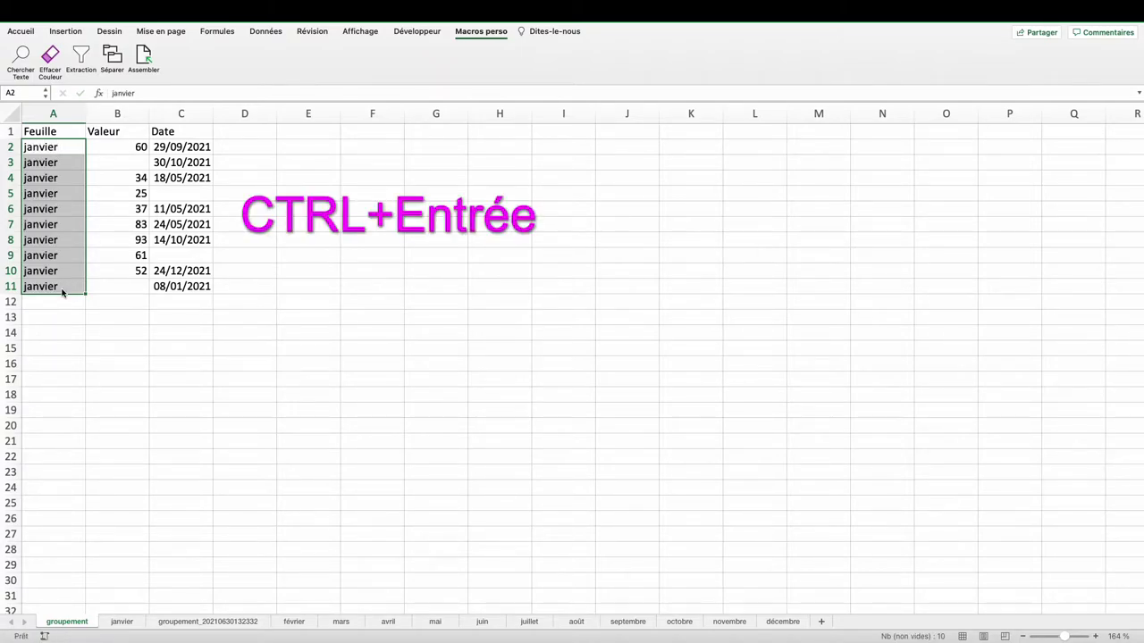
- Paste the février data at B12 and label its rows 'février' in column A
{"action": "left_click", "coordinate": [59, 305]}
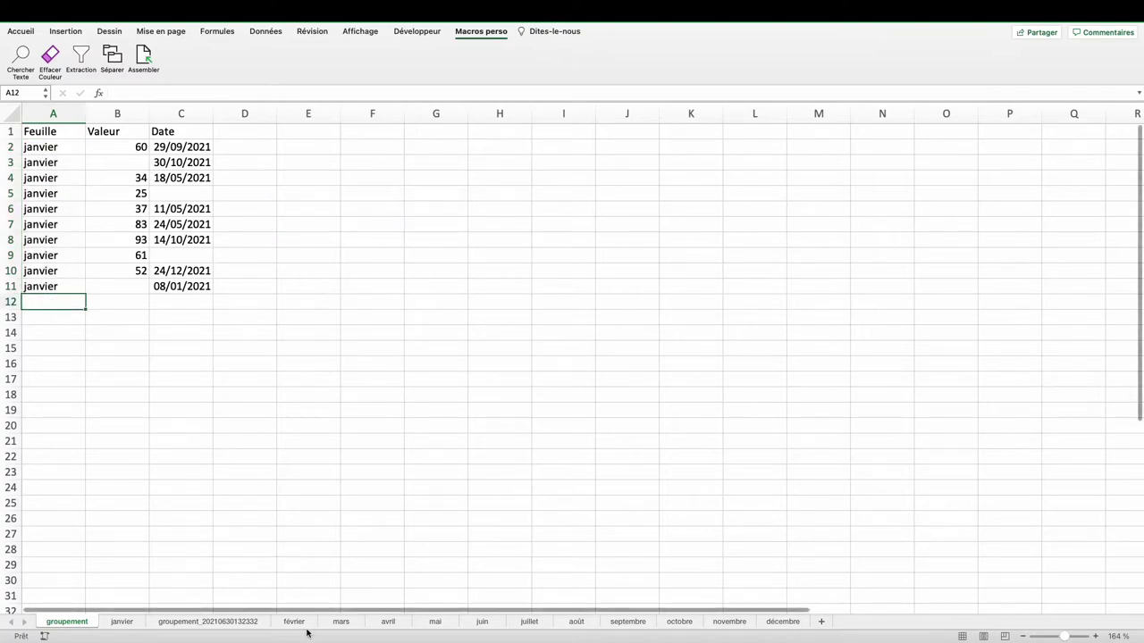
{"action": "left_click", "coordinate": [300, 625]}
{"action": "key", "text": "ctrl+a"}
{"action": "key", "text": "ctrl+c"}
{"action": "key", "text": "ctrl+Page_Up"}
{"action": "key", "text": "ctrl+Page_Up"}
{"action": "key", "text": "ctrl+Page_Up"}
{"action": "key", "text": "Right"}
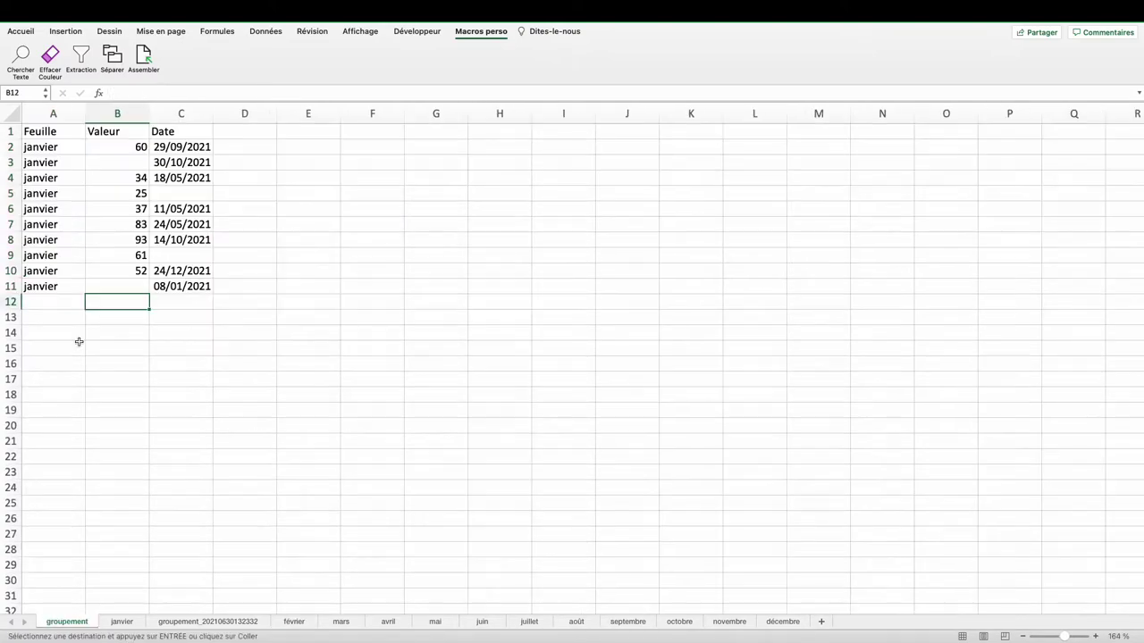
{"action": "key", "text": "ctrl+v"}
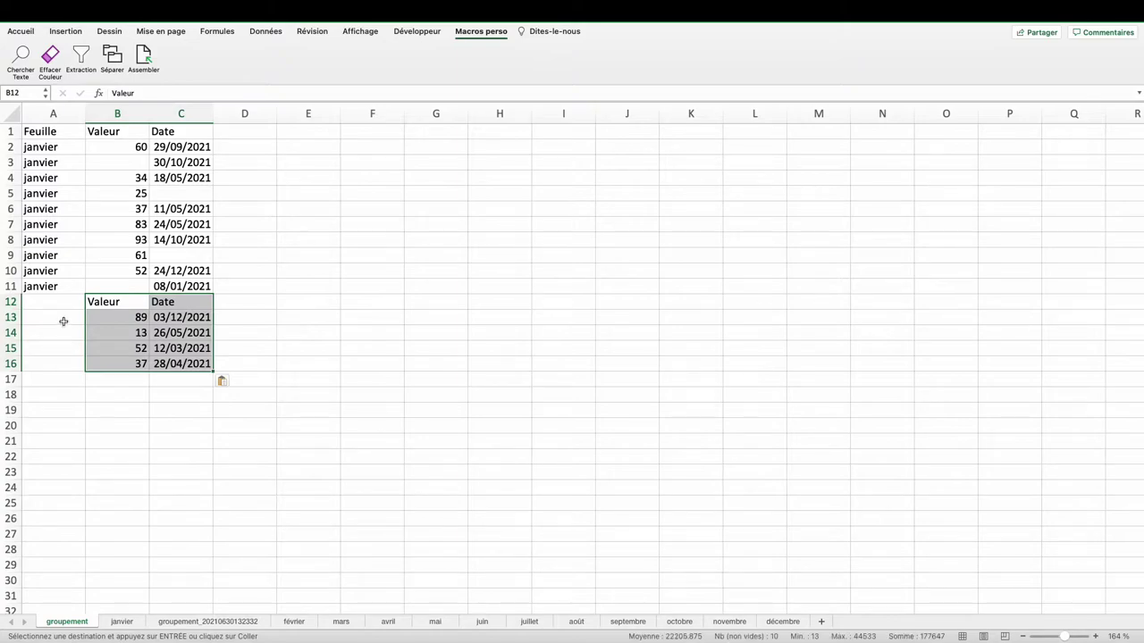
{"action": "left_click_drag", "start_coordinate": [62, 320], "coordinate": [57, 361]}
{"action": "type", "text": "février"}
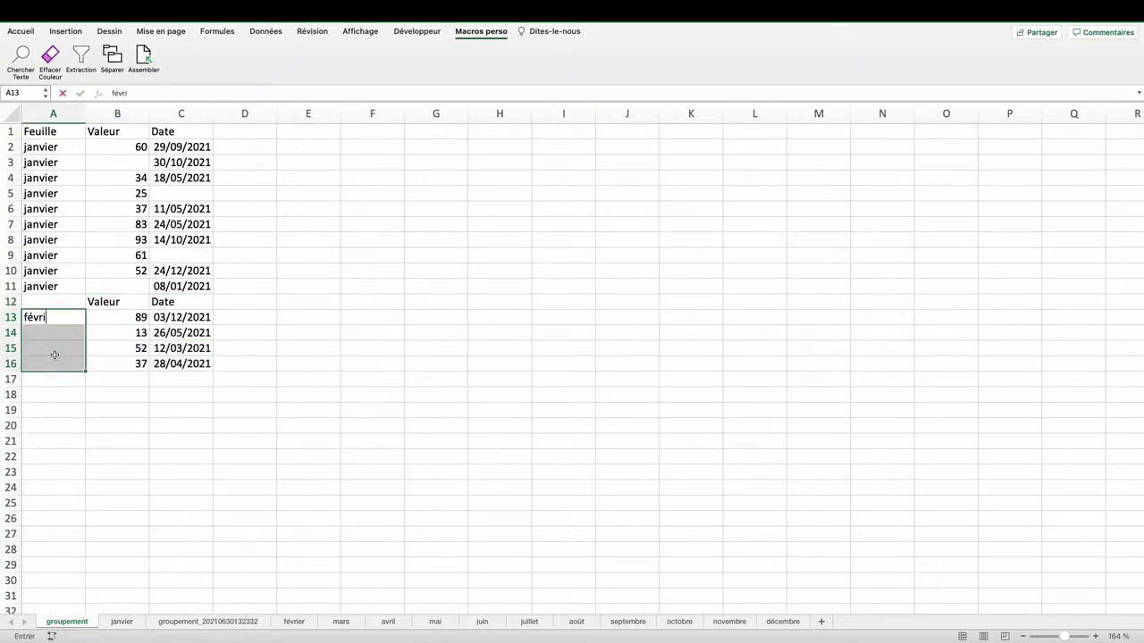
{"action": "key", "text": "ctrl+Return"}
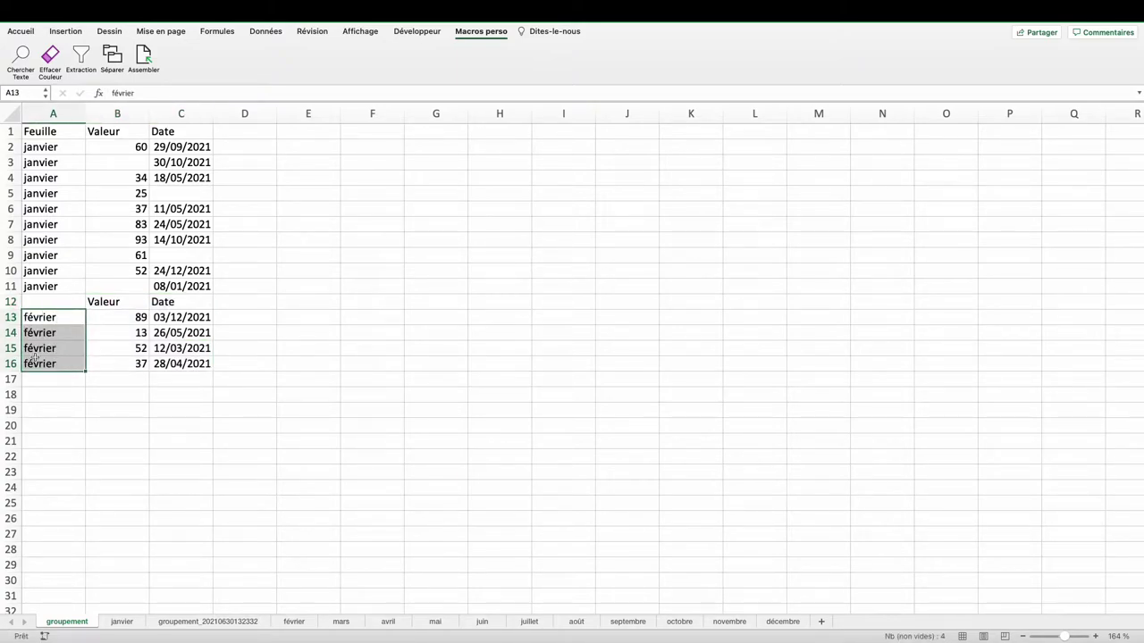
- Delete row 12, the repeated header
{"action": "left_click", "coordinate": [7, 301]}
{"action": "right_click", "coordinate": [7, 301]}
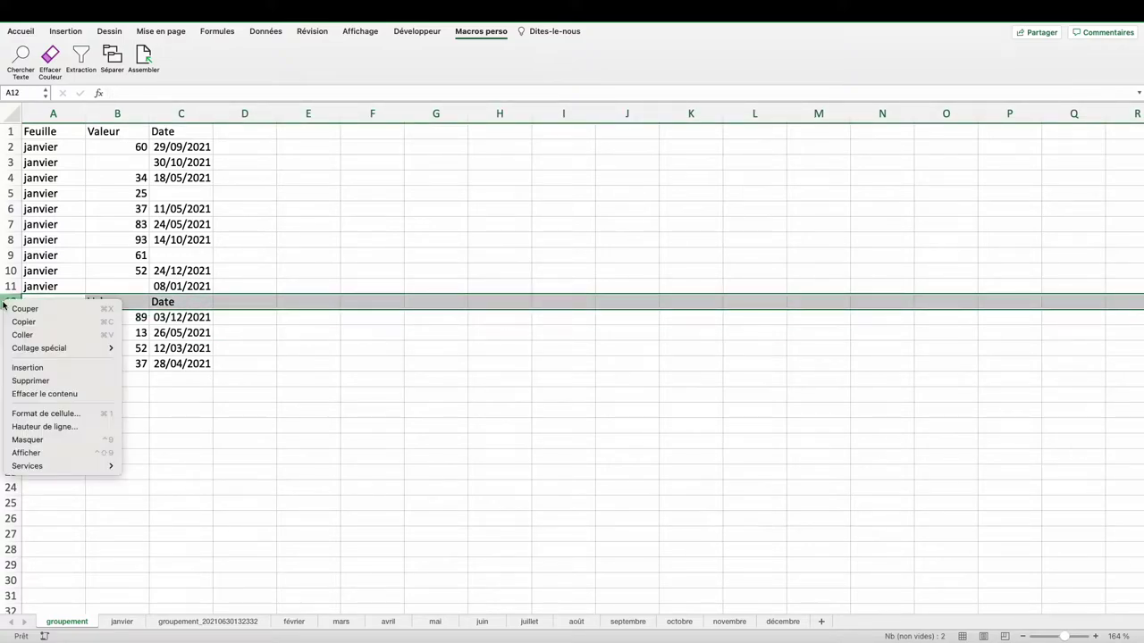
{"action": "left_click", "coordinate": [27, 382]}
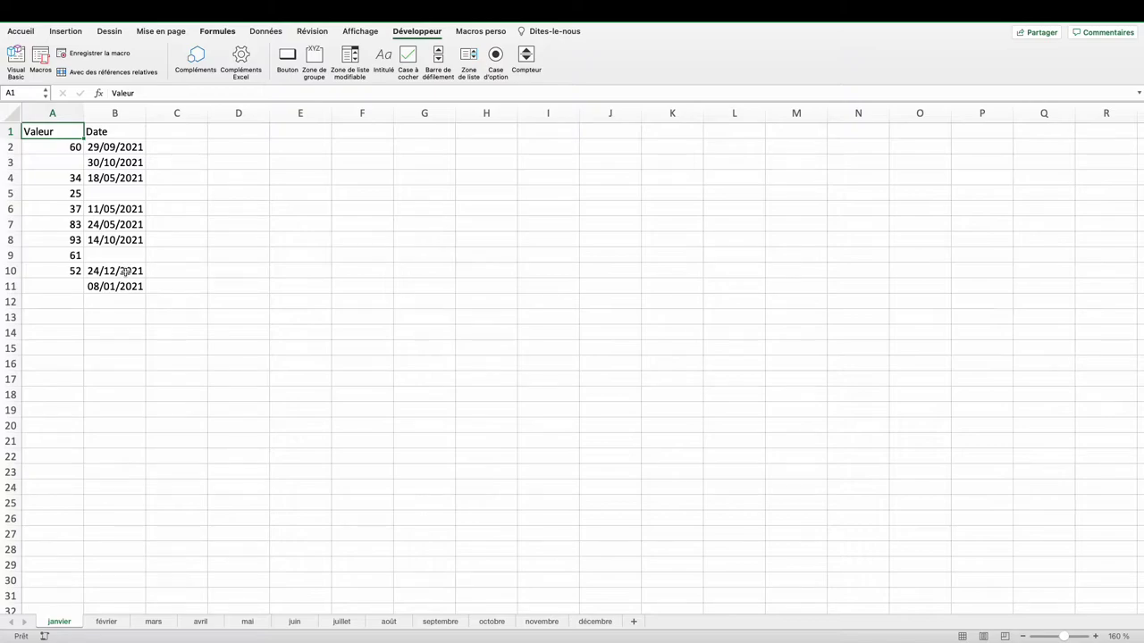
- Group février and mars with janvier, then use the tab menu to show mars alone
{"action": "left_click", "coordinate": [153, 622], "text": "shift"}
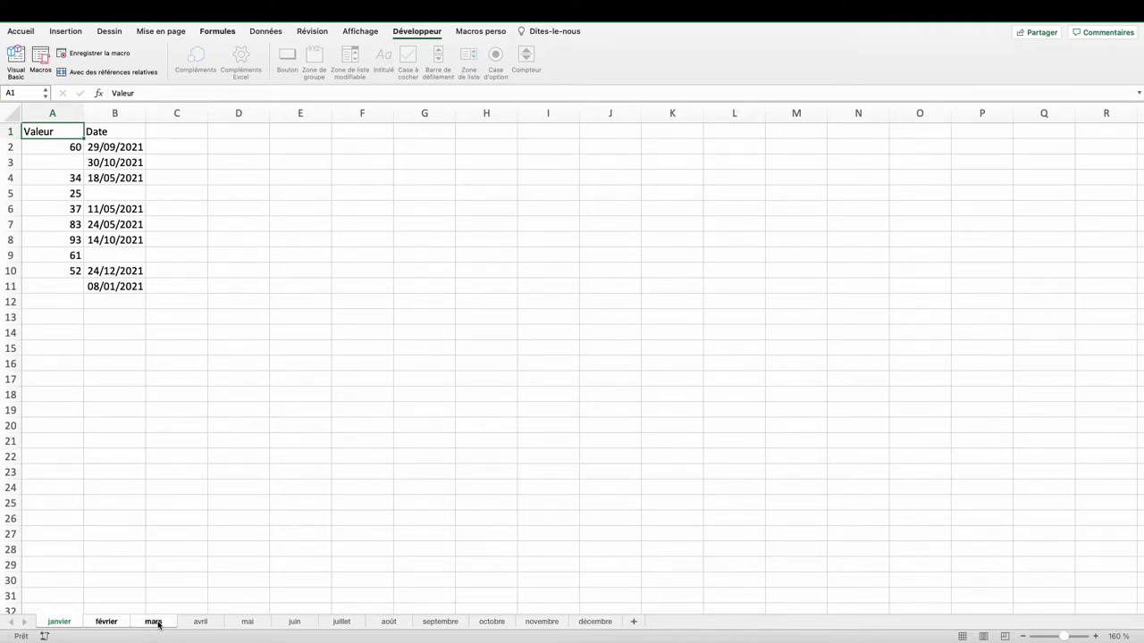
{"action": "right_click", "coordinate": [158, 625]}
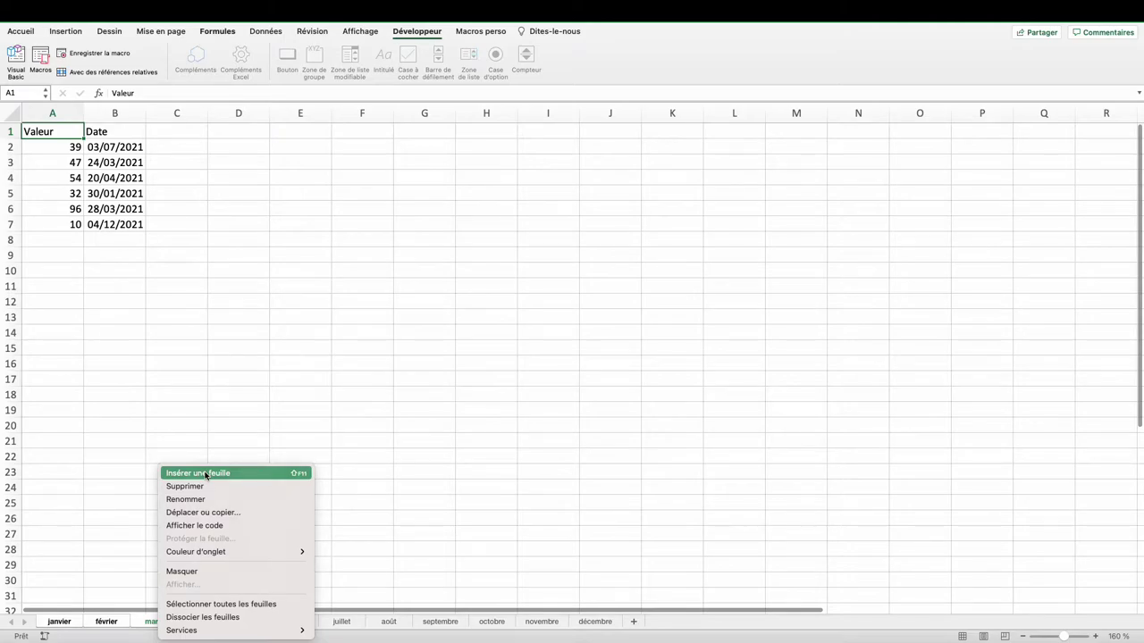
{"action": "left_click", "coordinate": [206, 475]}
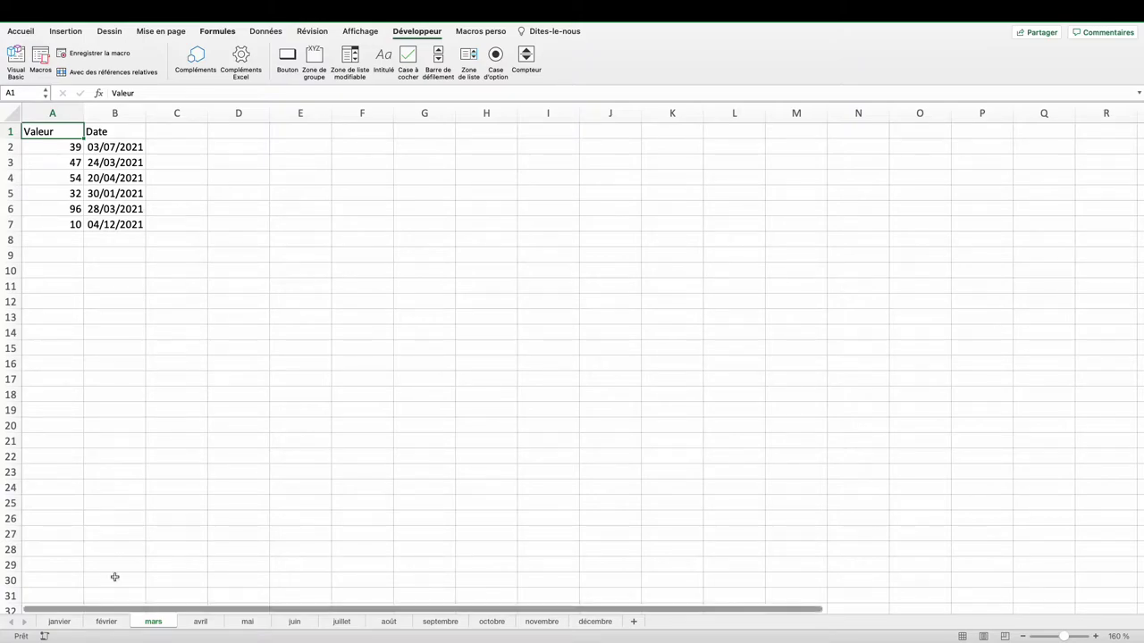
- Start recording a macro, fill C2:C7 with 'janvier' and delete the empty row 8
{"action": "left_click", "coordinate": [46, 636]}
{"action": "left_click_drag", "start_coordinate": [176, 147], "coordinate": [169, 227]}
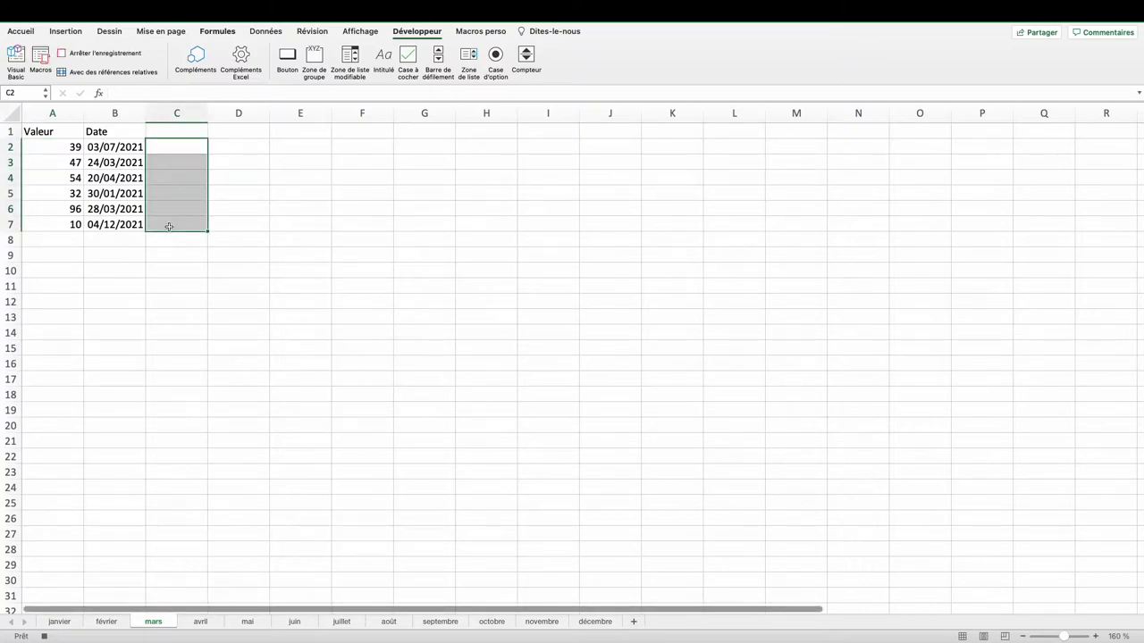
{"action": "type", "text": "jan"}
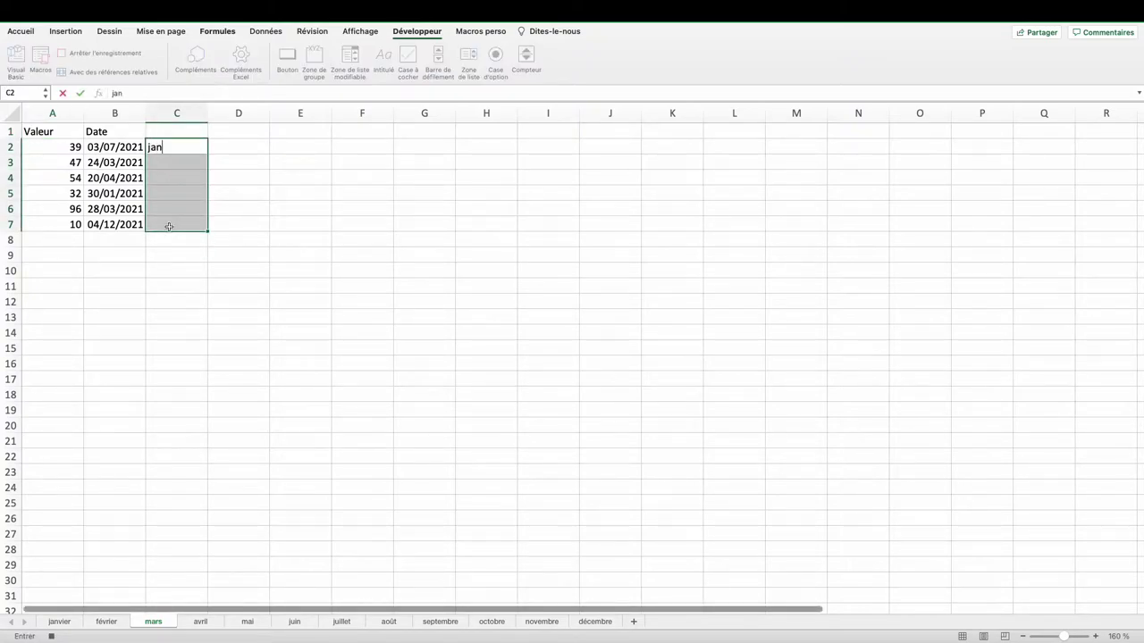
{"action": "type", "text": "vier"}
{"action": "key", "text": "ctrl+Return"}
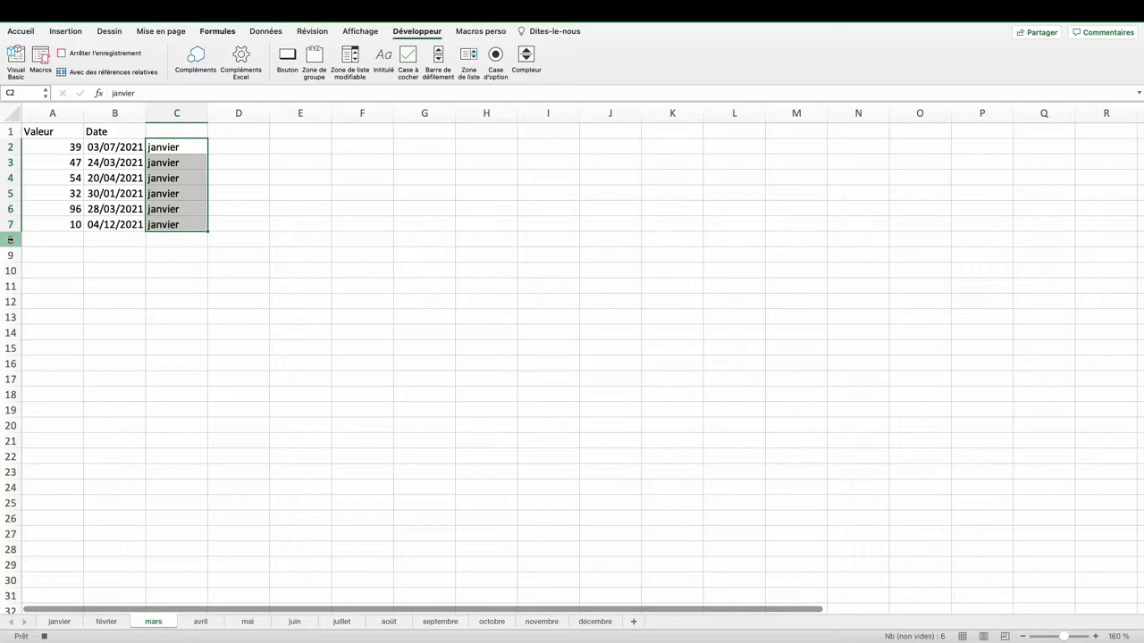
{"action": "right_click", "coordinate": [11, 239]}
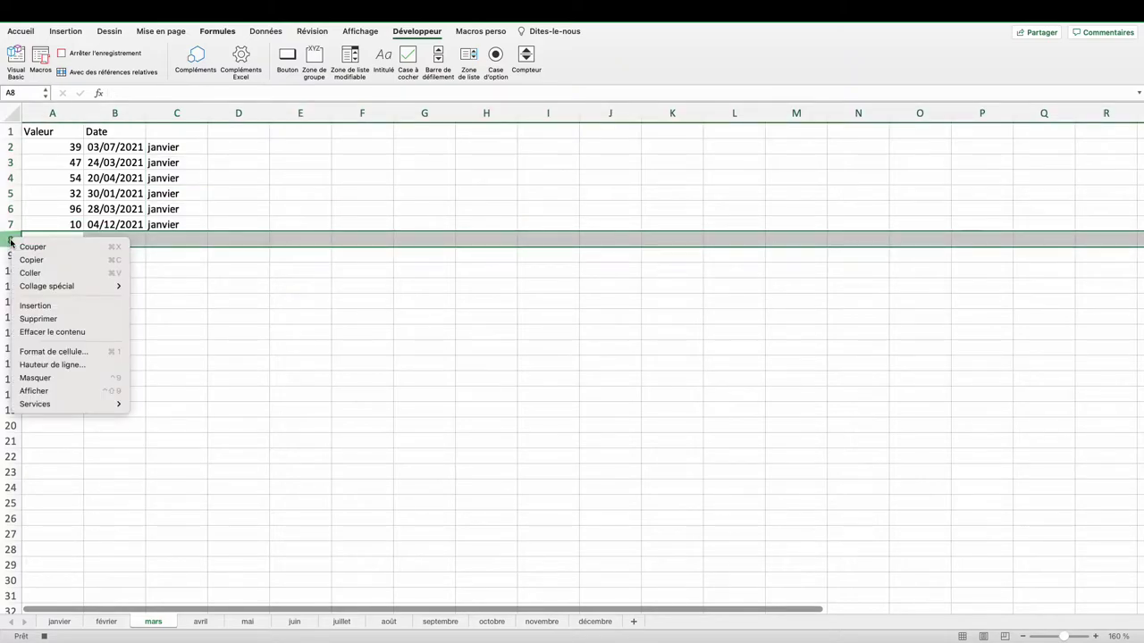
{"action": "left_click", "coordinate": [39, 320]}
- Select the current region A1:C7 through Rechercher et sélectionner > Zone active
{"action": "left_click", "coordinate": [67, 179]}
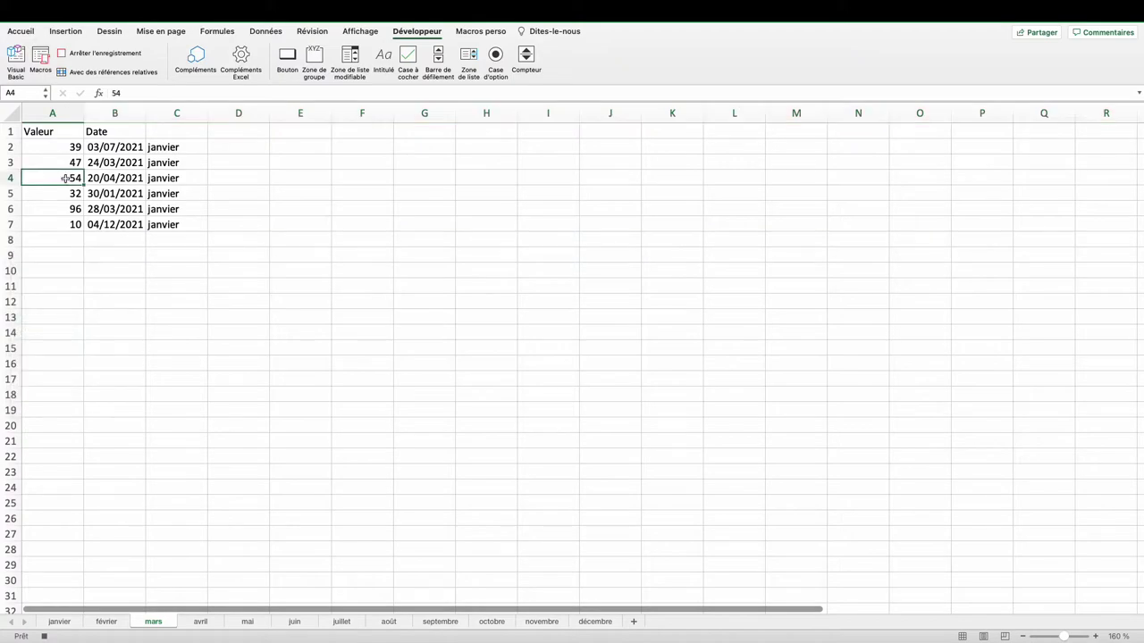
{"action": "left_click", "coordinate": [20, 32]}
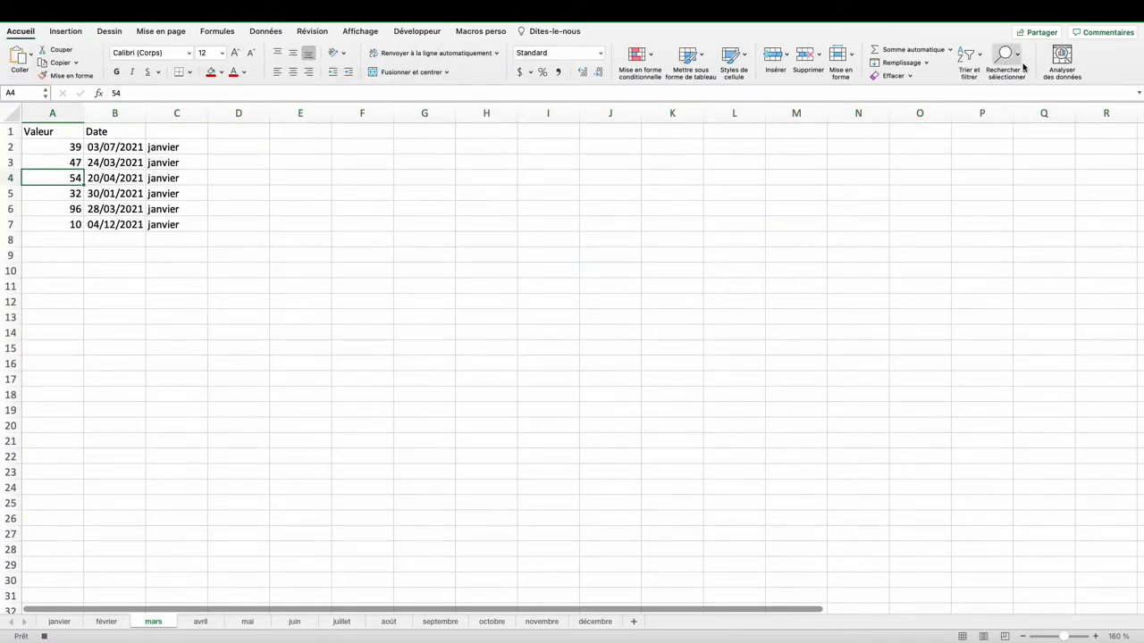
{"action": "left_click", "coordinate": [1023, 68]}
{"action": "left_click", "coordinate": [1021, 118]}
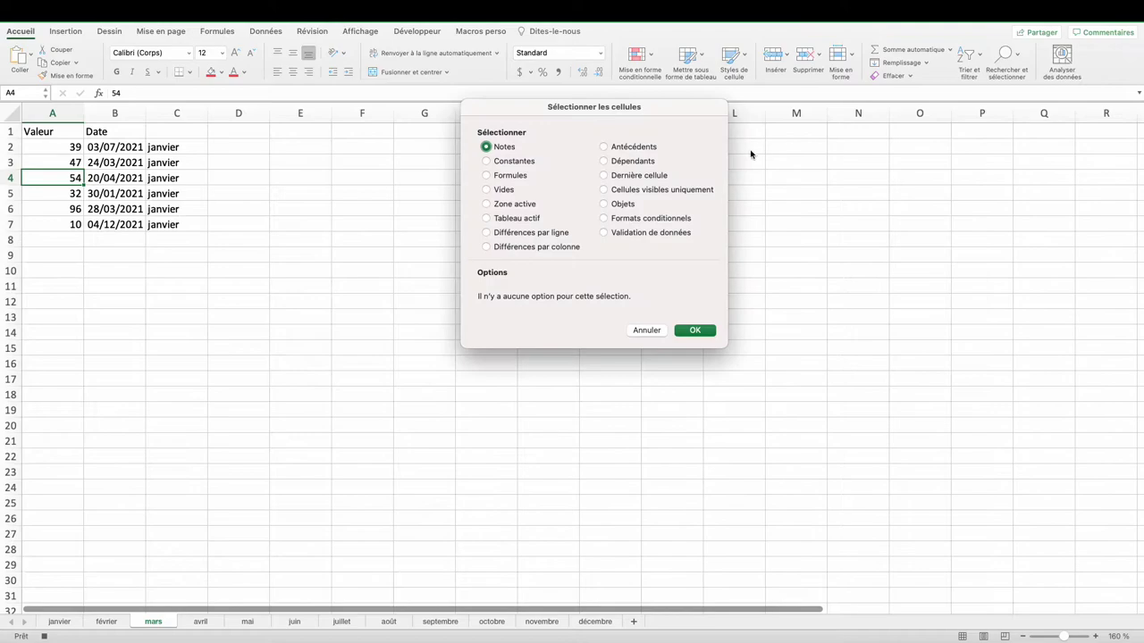
{"action": "left_click", "coordinate": [497, 205]}
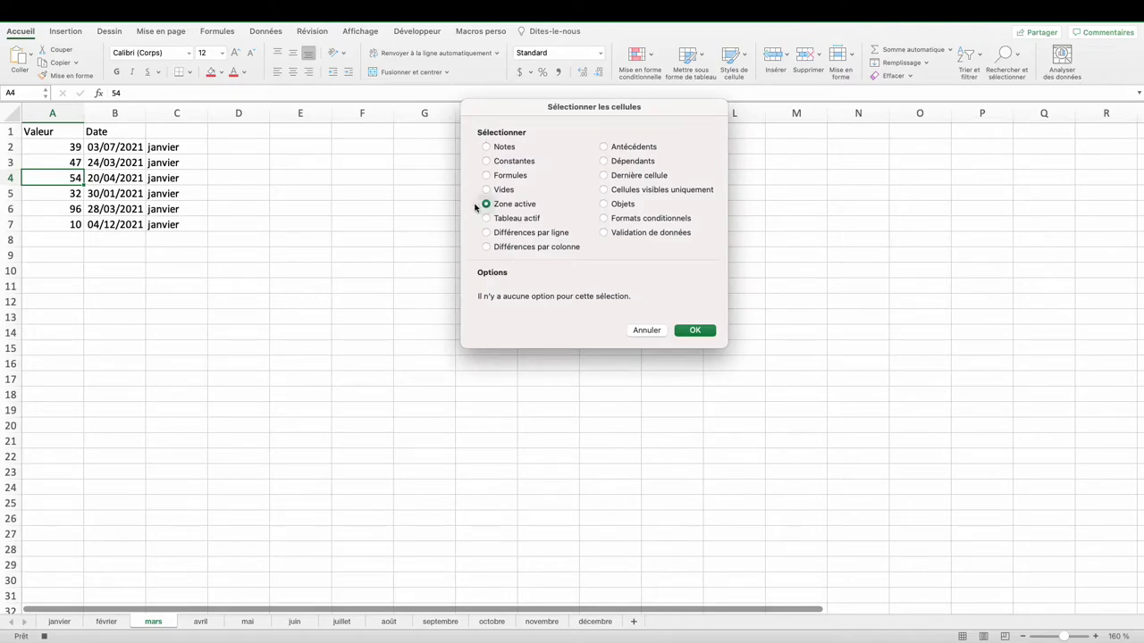
{"action": "left_click", "coordinate": [697, 329]}
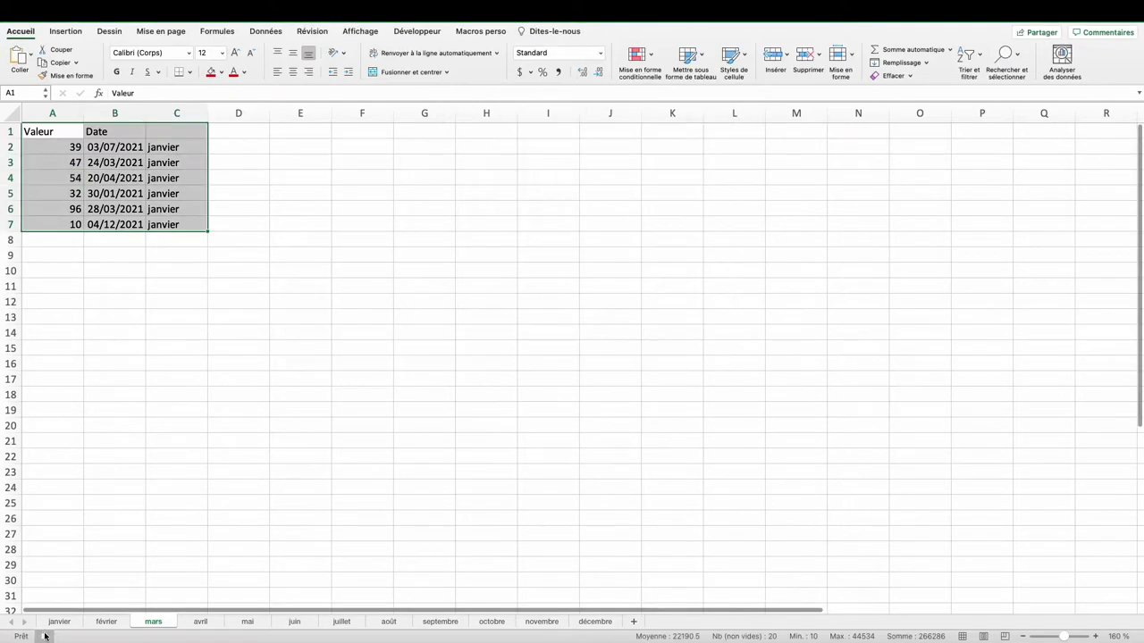
{"action": "left_click", "coordinate": [411, 32]}
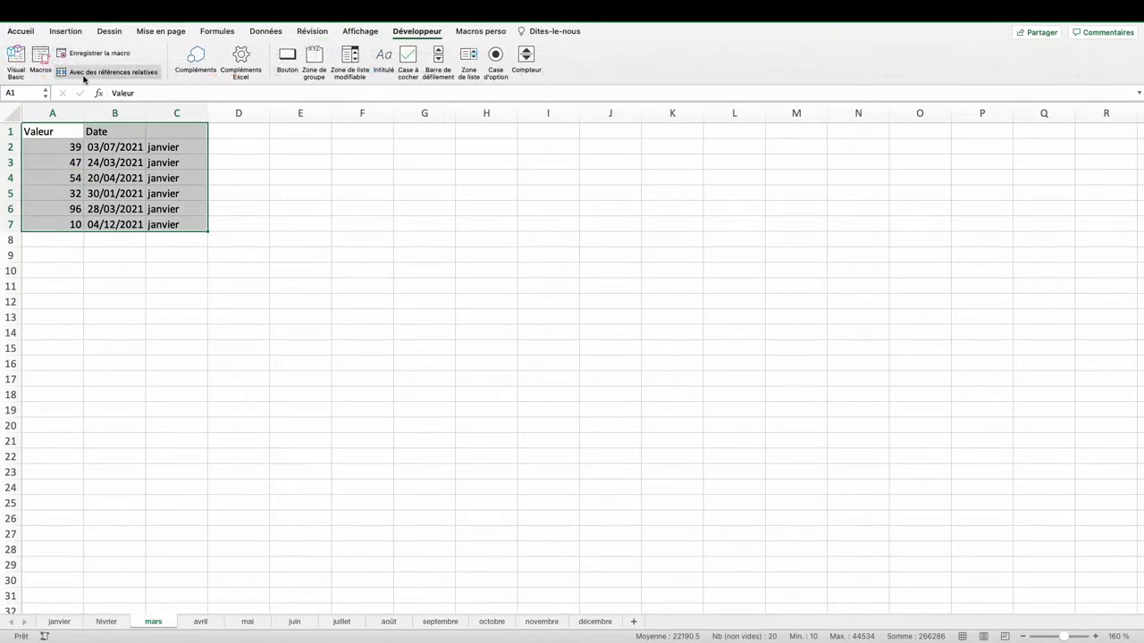
- Open Visual Basic and highlight Macro1's janvier, row 8 deletion and CurrentRegion lines
{"action": "left_click", "coordinate": [15, 59]}
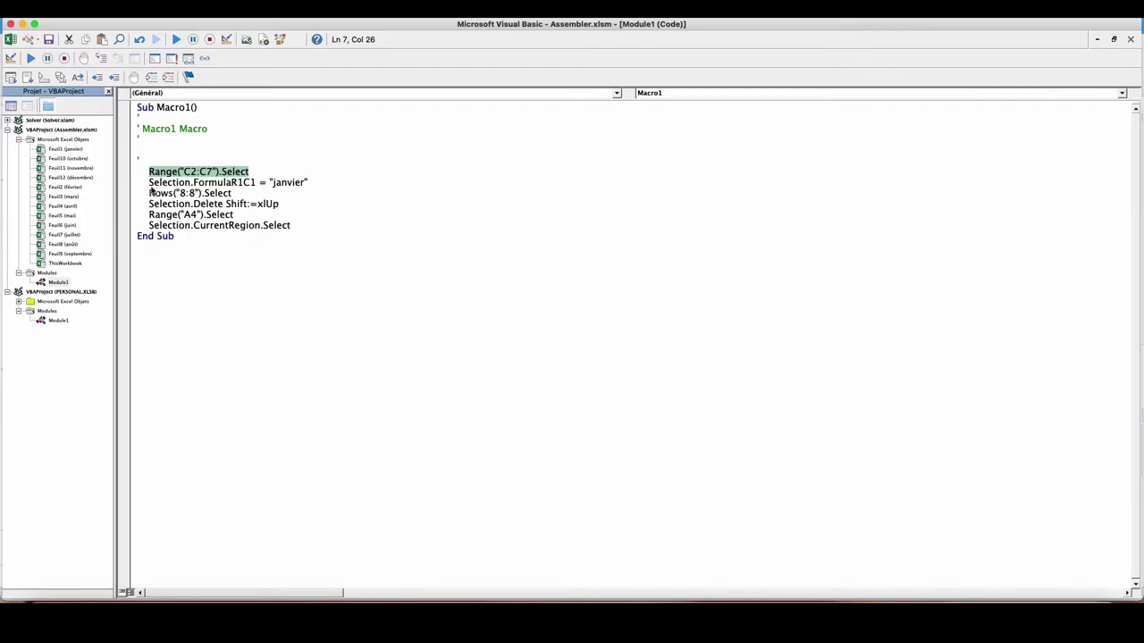
{"action": "left_click_drag", "start_coordinate": [149, 183], "coordinate": [313, 184]}
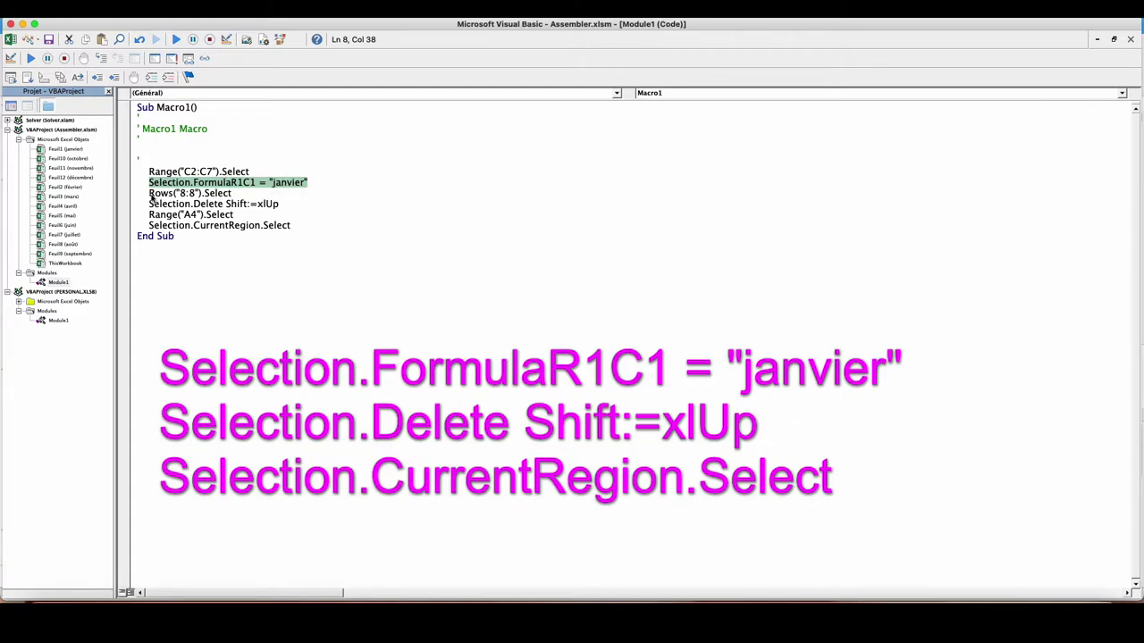
{"action": "left_click_drag", "start_coordinate": [149, 193], "coordinate": [234, 193]}
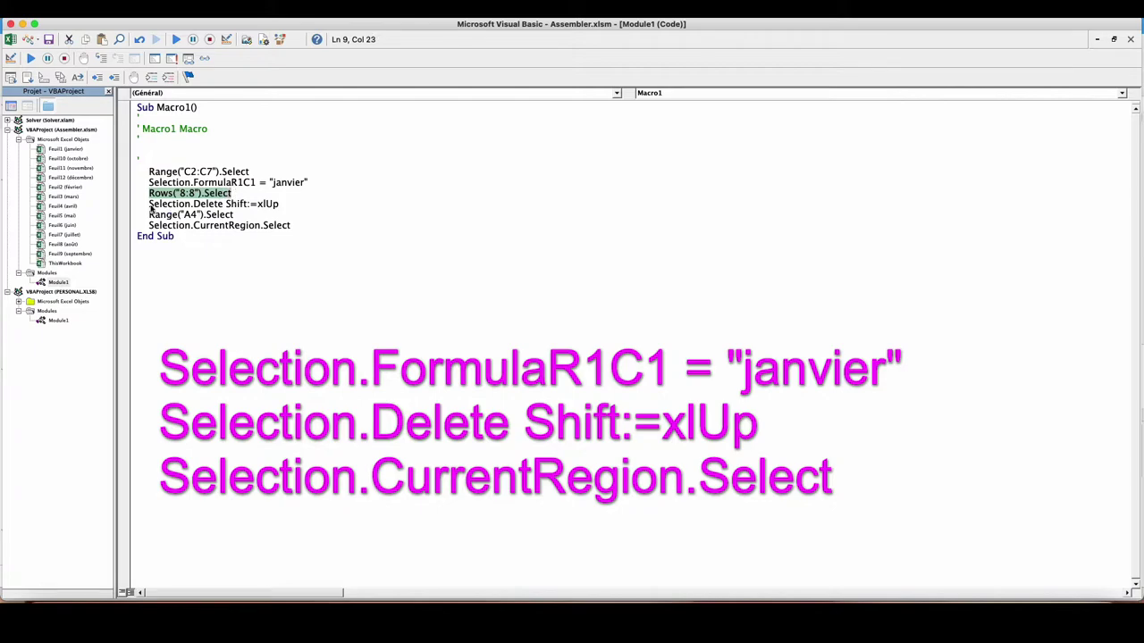
{"action": "left_click_drag", "start_coordinate": [149, 204], "coordinate": [288, 203]}
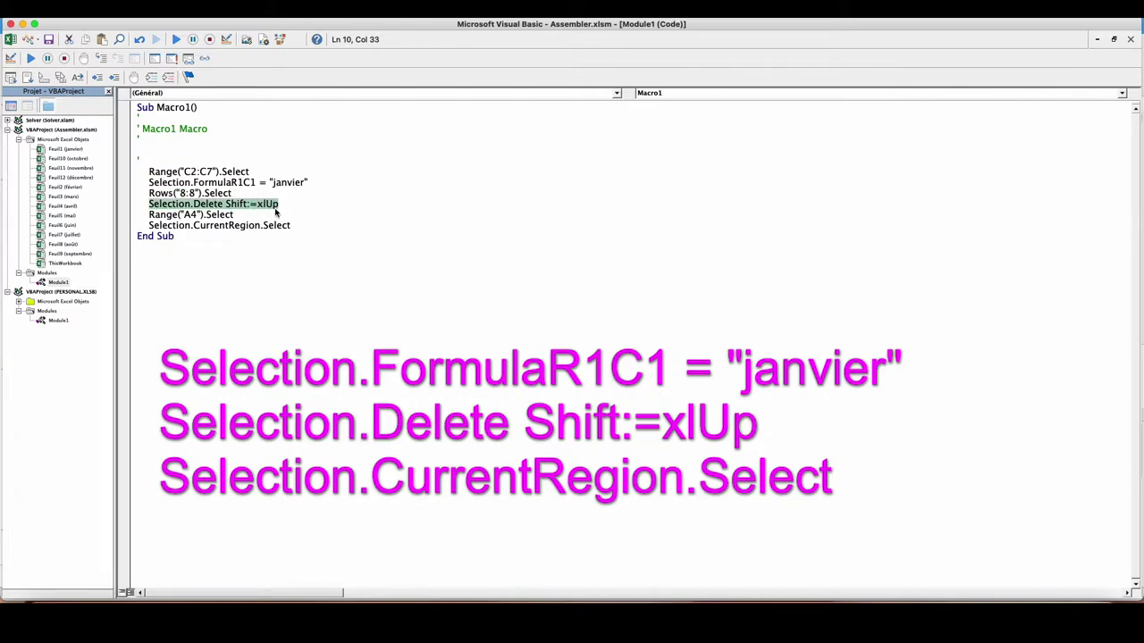
{"action": "double_click", "coordinate": [223, 225]}
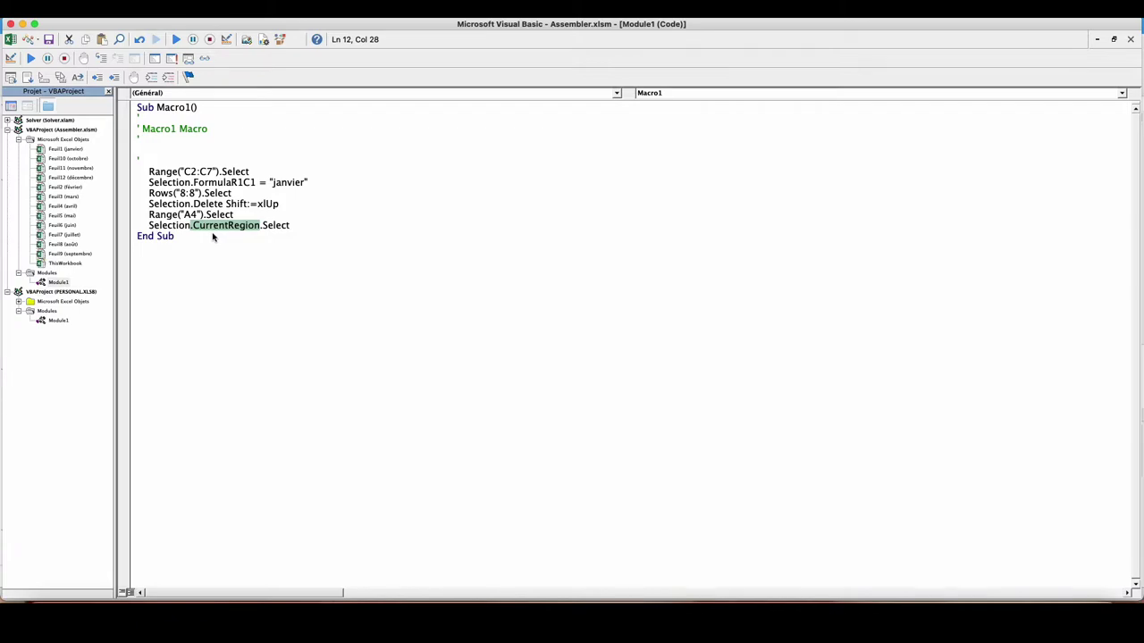
- Declare a new Sub assembler() procedure below Macro1
{"action": "left_click", "coordinate": [174, 261]}
{"action": "type", "text": "sub a"}
{"action": "type", "text": "ssembler("}
{"action": "key", "text": "Return"}
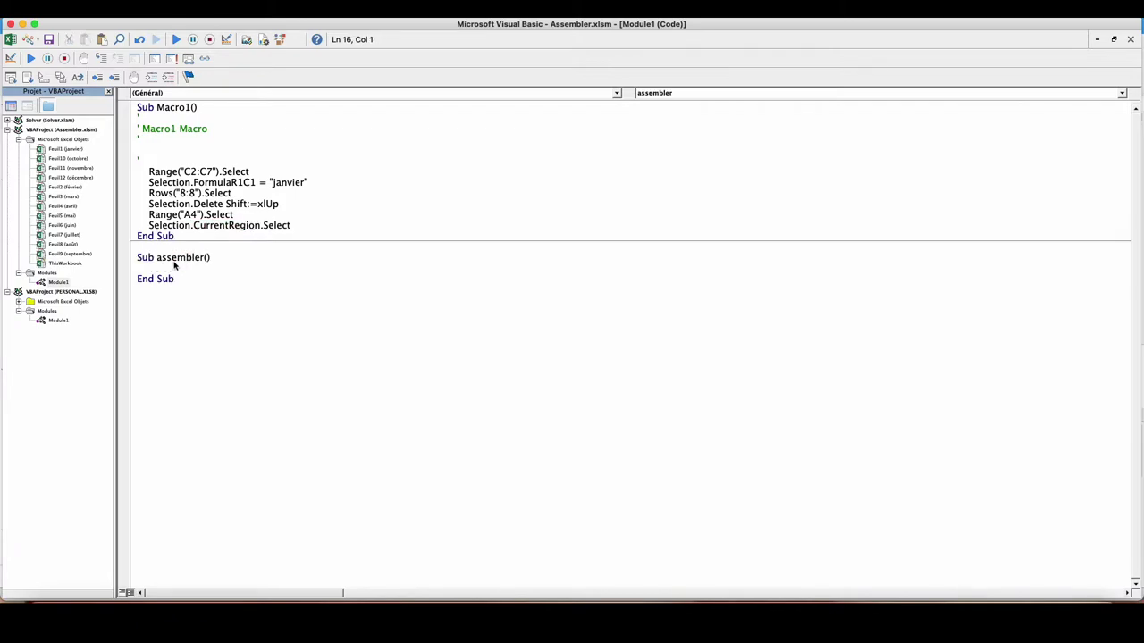
{"action": "key", "text": "Return"}
- Add the line 'Set onglets = ActiveWindow.SelectedSheets', using IntelliSense for ActiveWindow
{"action": "type", "text": "Active"}
{"action": "key", "text": "ctrl+space"}
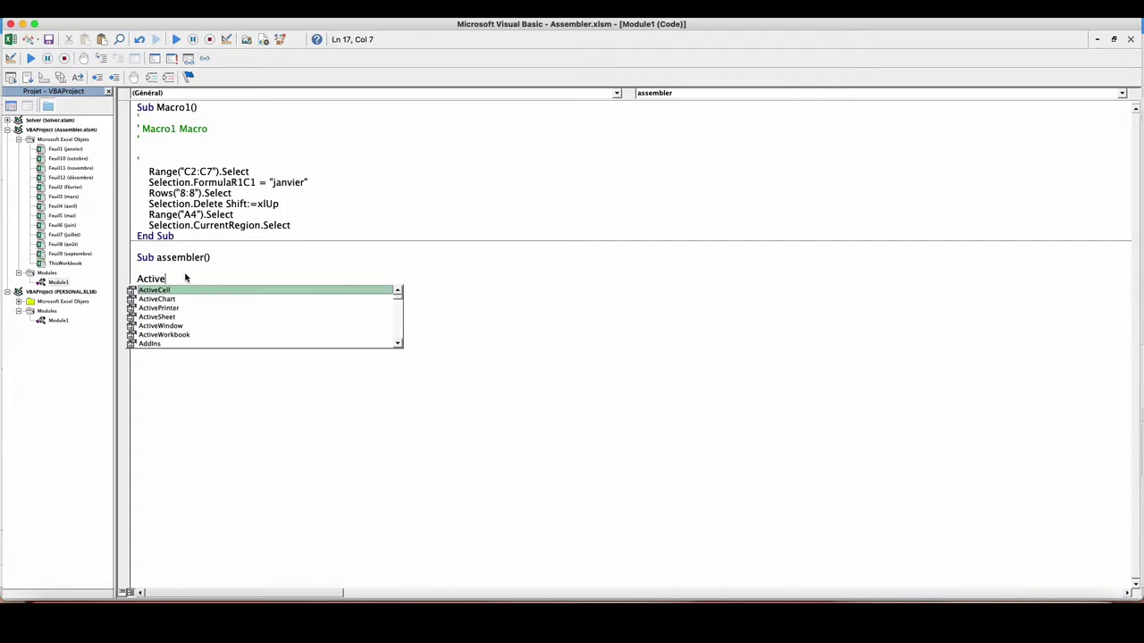
{"action": "key", "text": "Down"}
{"action": "key", "text": "Down"}
{"action": "key", "text": "Down"}
{"action": "key", "text": "Down"}
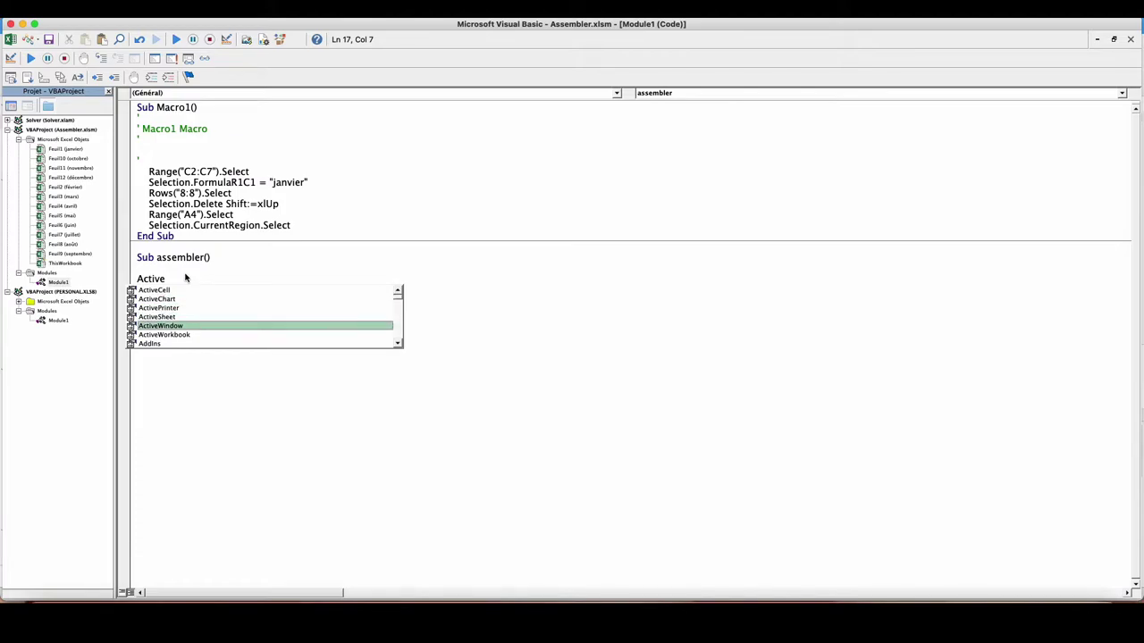
{"action": "key", "text": "Tab"}
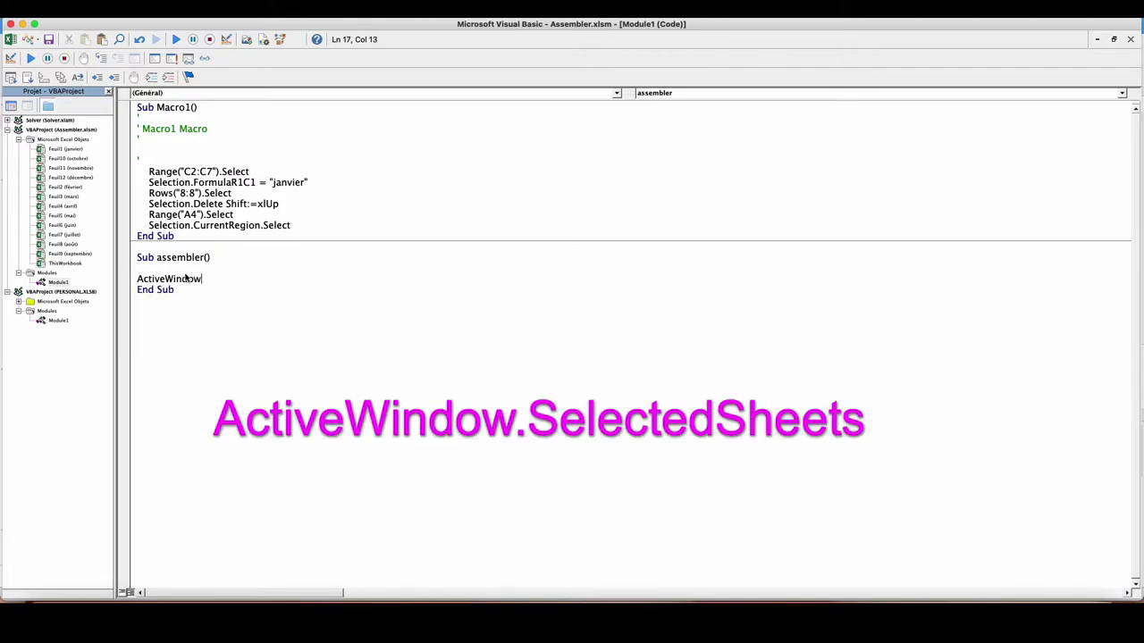
{"action": "type", "text": "."}
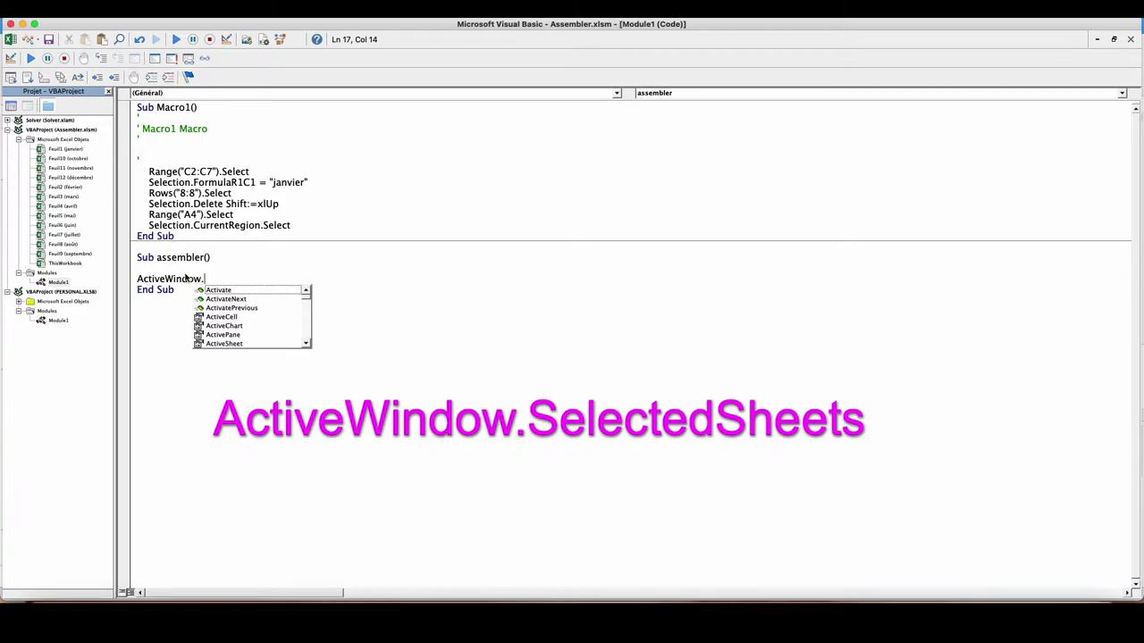
{"action": "type", "text": "SelectedSheets"}
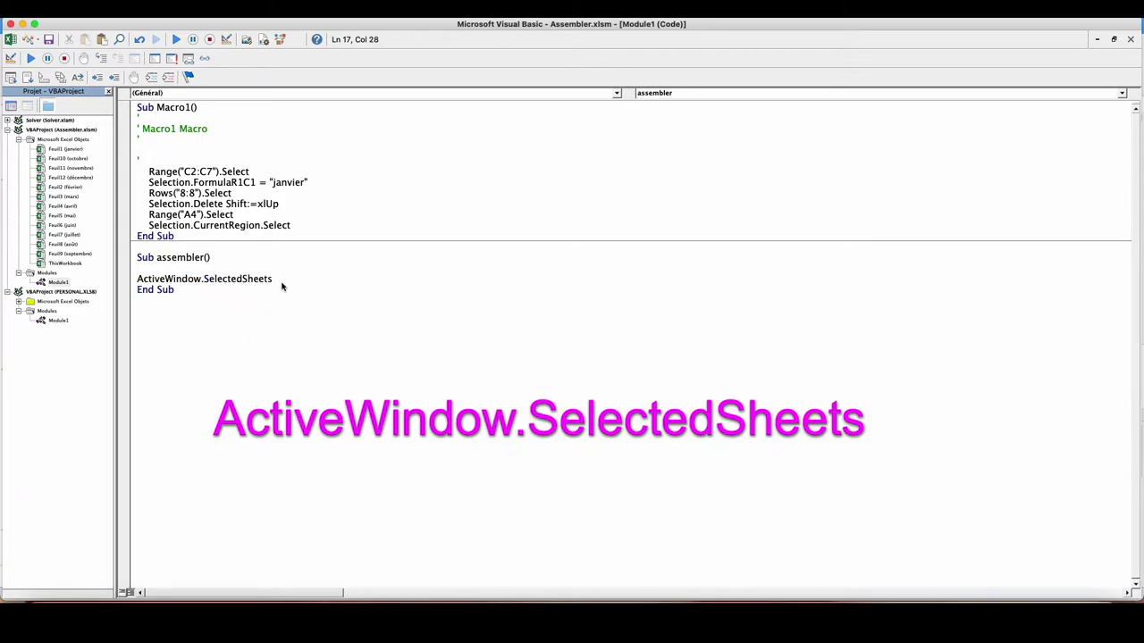
{"action": "left_click", "coordinate": [136, 279]}
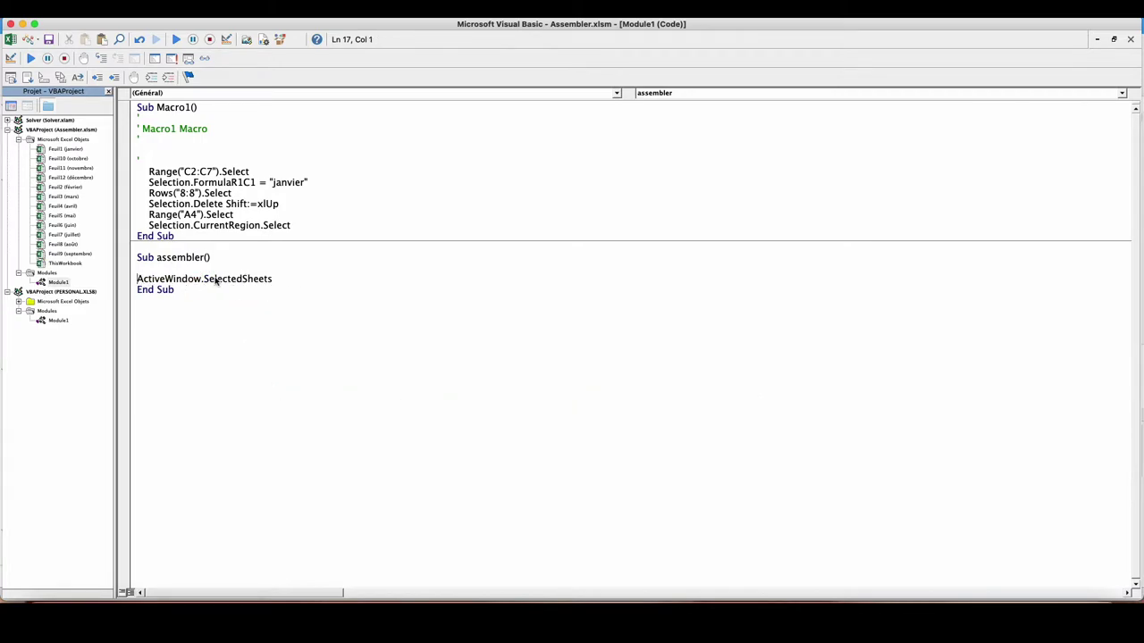
{"action": "type", "text": "s"}
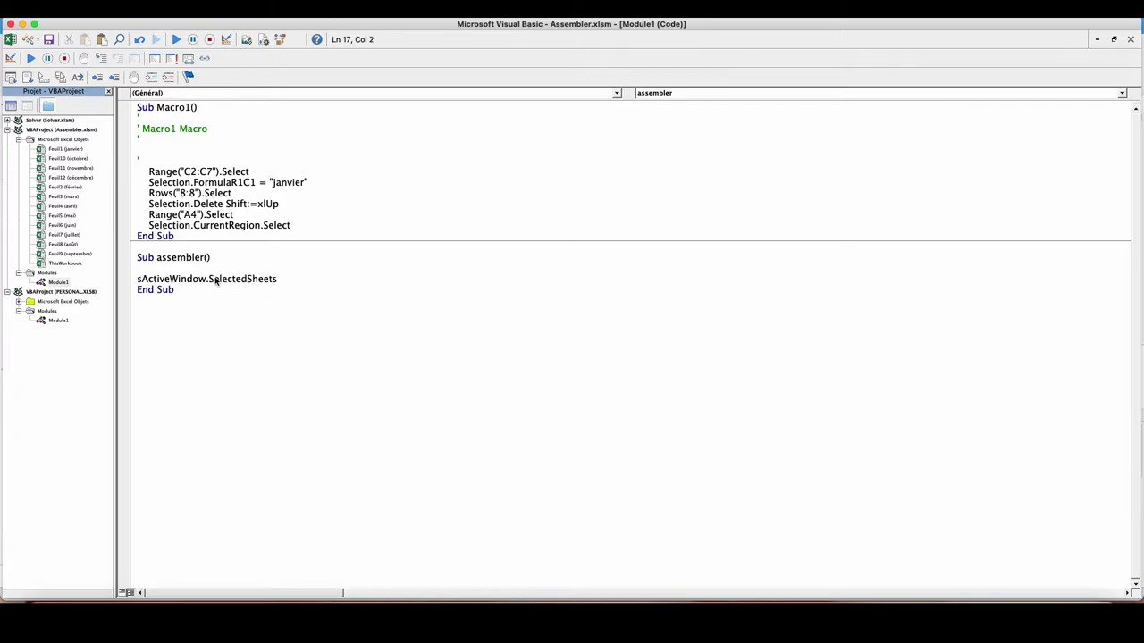
{"action": "type", "text": "et ongl"}
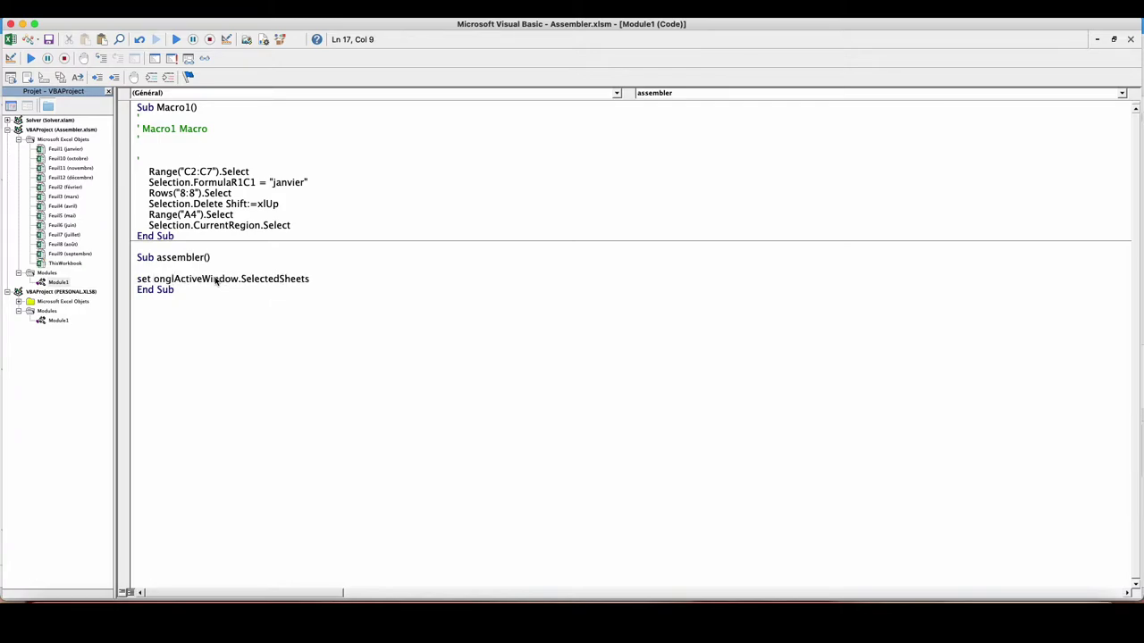
{"action": "type", "text": "ets ="}
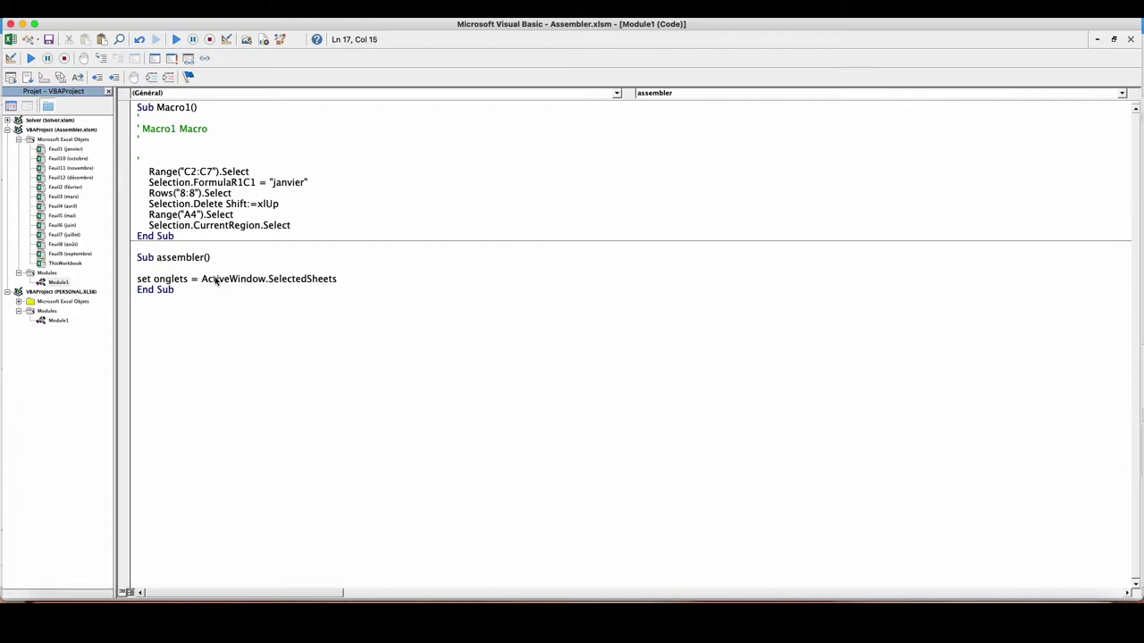
{"action": "left_click", "coordinate": [340, 279]}
- Add 'MsgBox onglets.Count' to display the number of selected sheets
{"action": "key", "text": "Return"}
{"action": "key", "text": "Return"}
{"action": "type", "text": "msgb"}
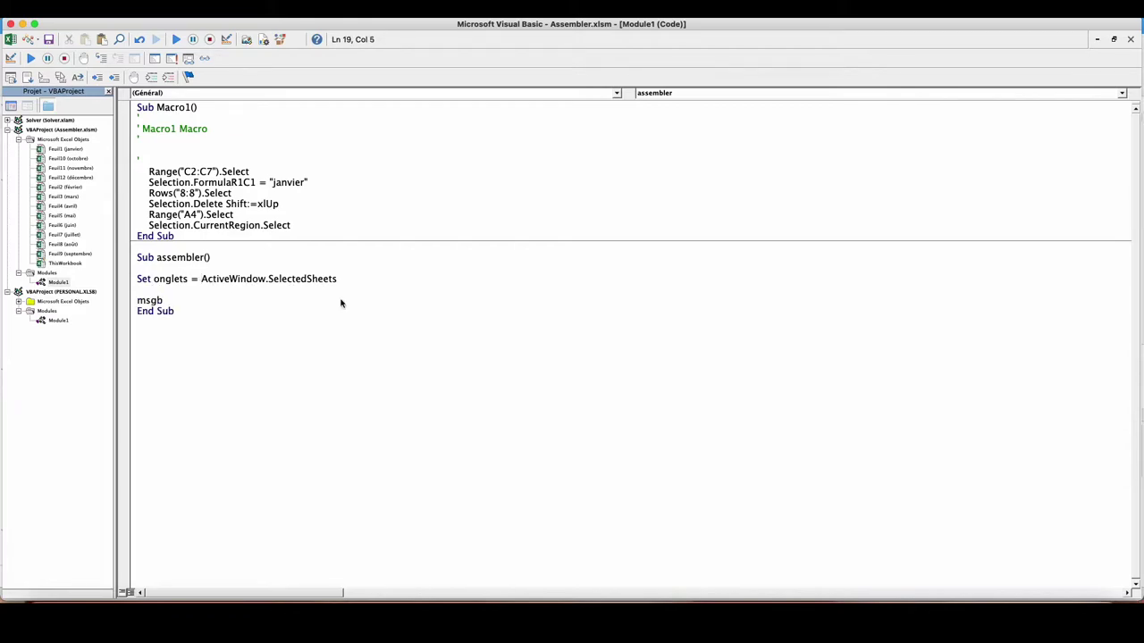
{"action": "type", "text": "ox onglets.co"}
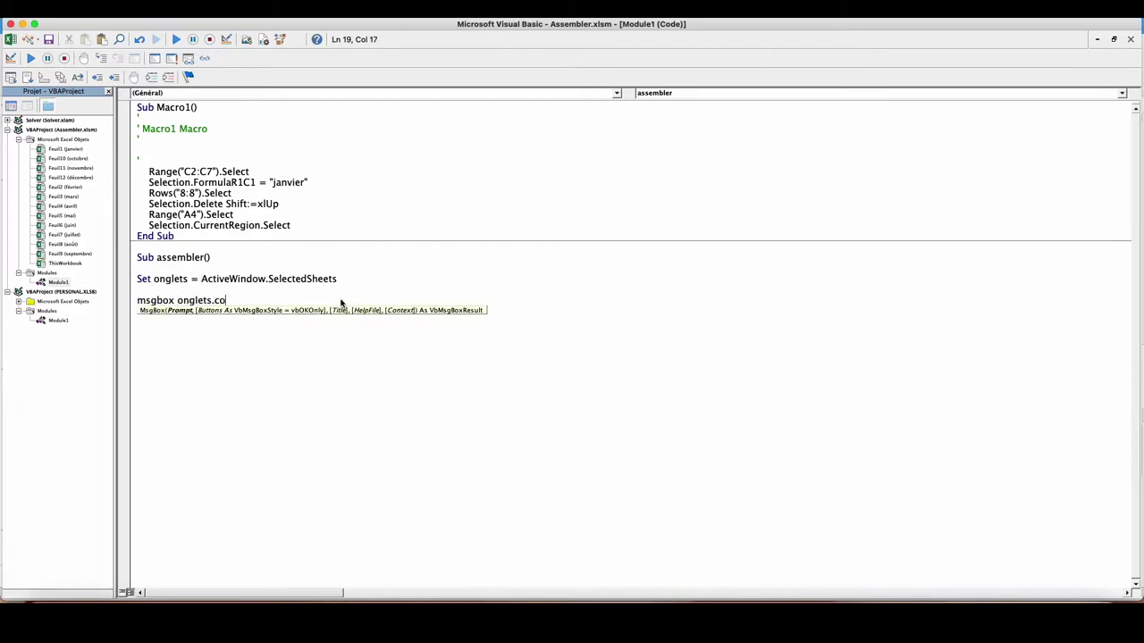
{"action": "type", "text": "unt"}
{"action": "left_click", "coordinate": [287, 280]}
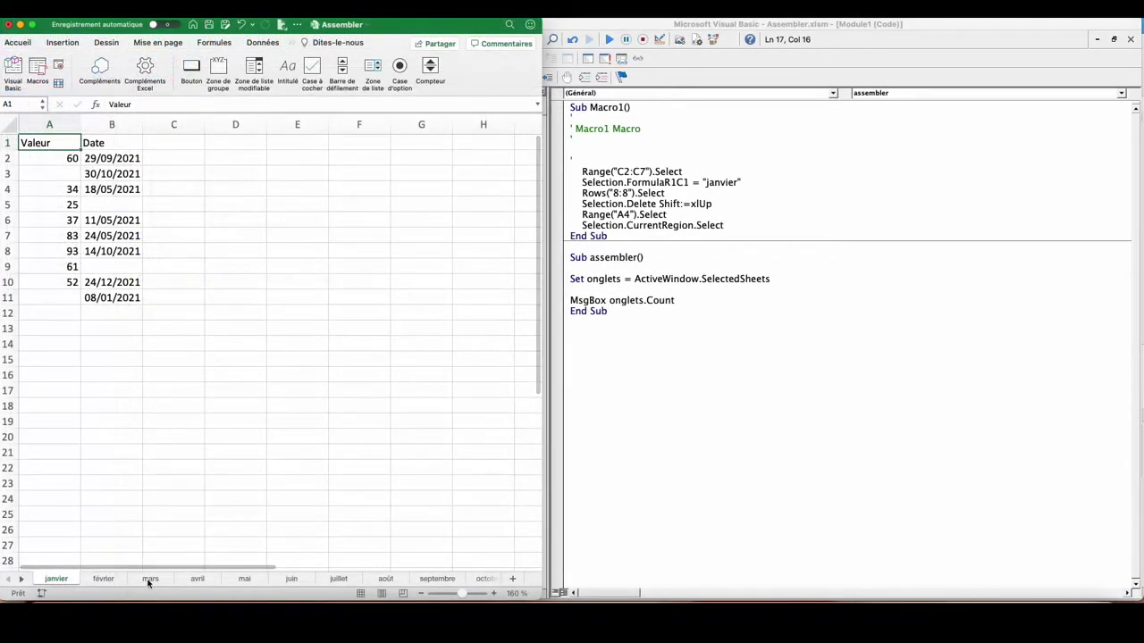
- Run assembler with three sheets grouped (reports 3), then with janvier–juin grouped (reports 6)
{"action": "left_click", "coordinate": [150, 580], "text": "shift"}
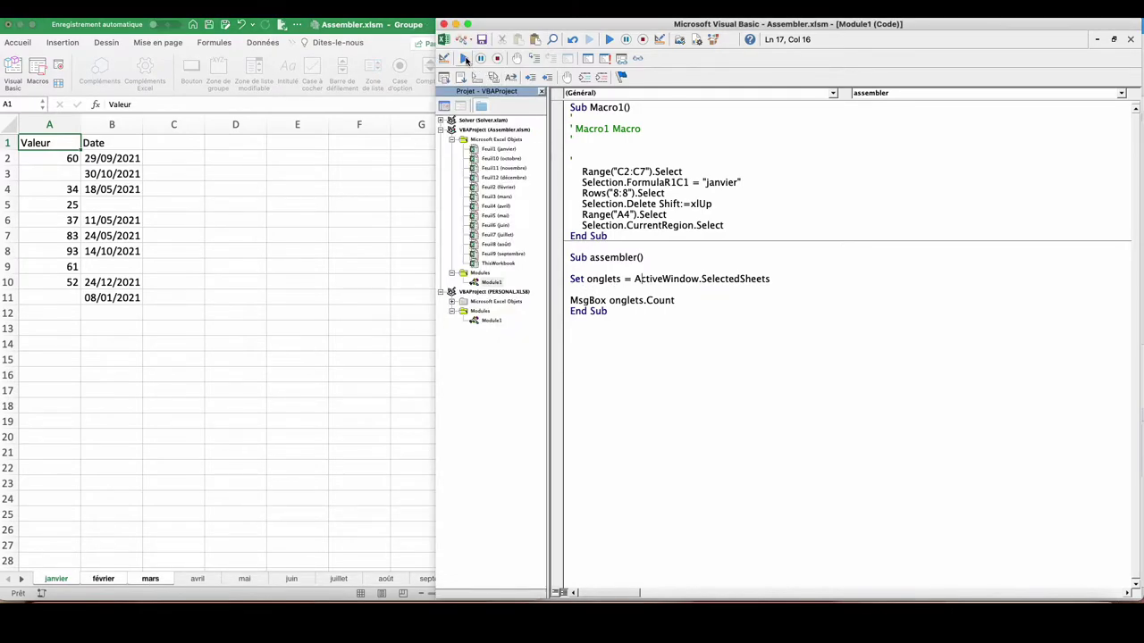
{"action": "left_click", "coordinate": [465, 59]}
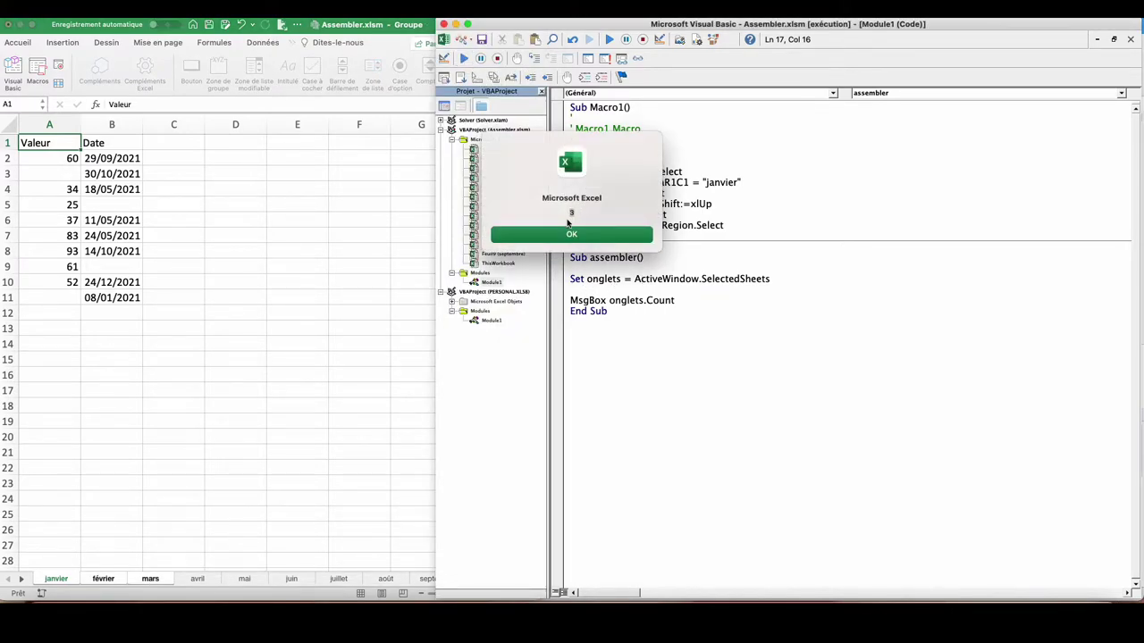
{"action": "left_click", "coordinate": [579, 234]}
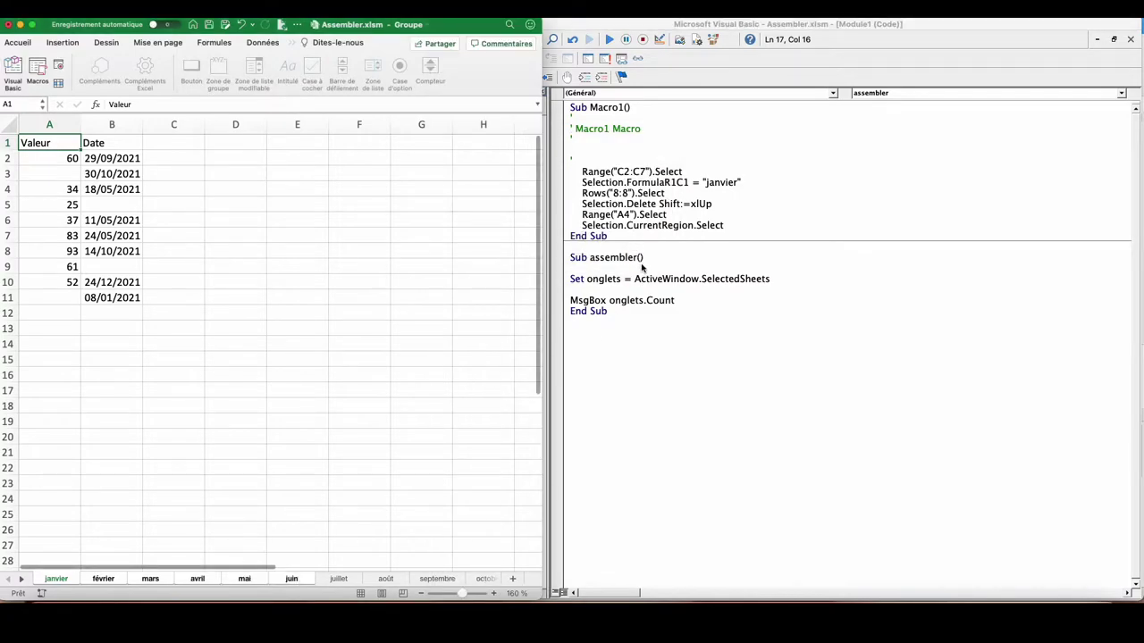
{"action": "left_click", "coordinate": [464, 59]}
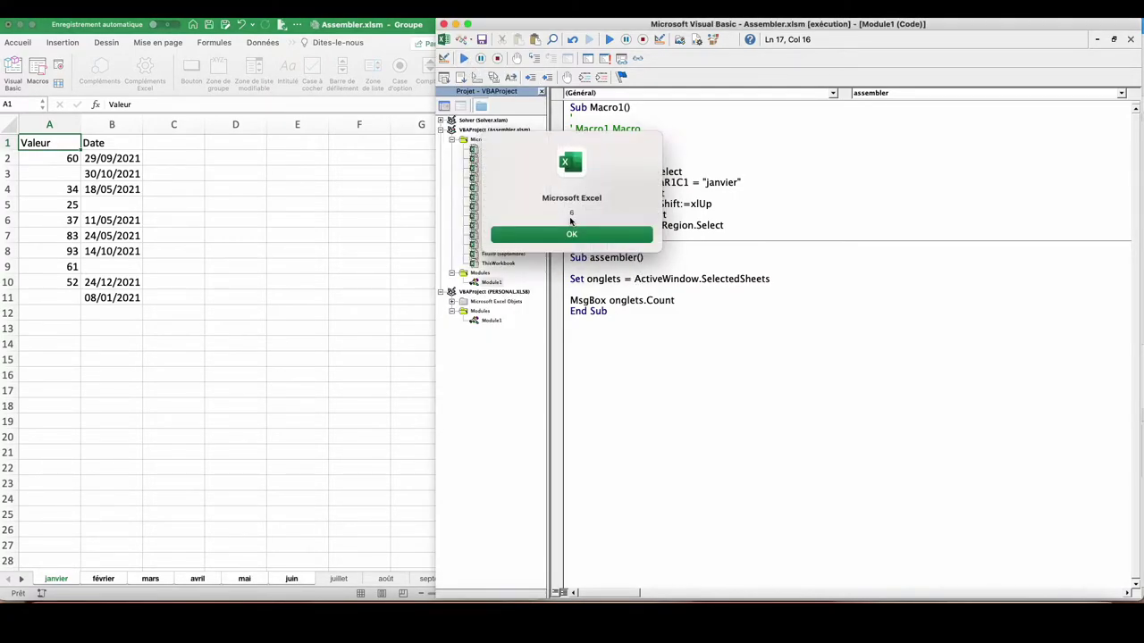
{"action": "left_click", "coordinate": [572, 234]}
- Replace MsgBox onglets.Count with an If onglets.Count = 1 block warning "Sélectionnez au moins 2 feuilles" and exiting
{"action": "double_click", "coordinate": [585, 301]}
{"action": "type", "text": "i"}
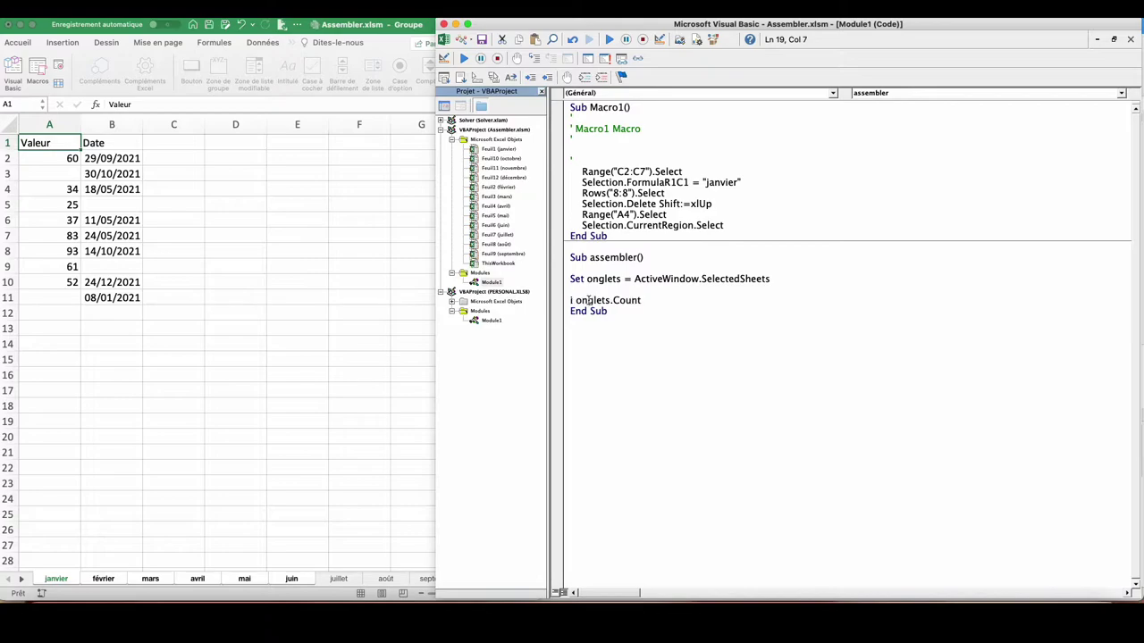
{"action": "type", "text": "f"}
{"action": "left_click", "coordinate": [692, 300]}
{"action": "type", "text": "="}
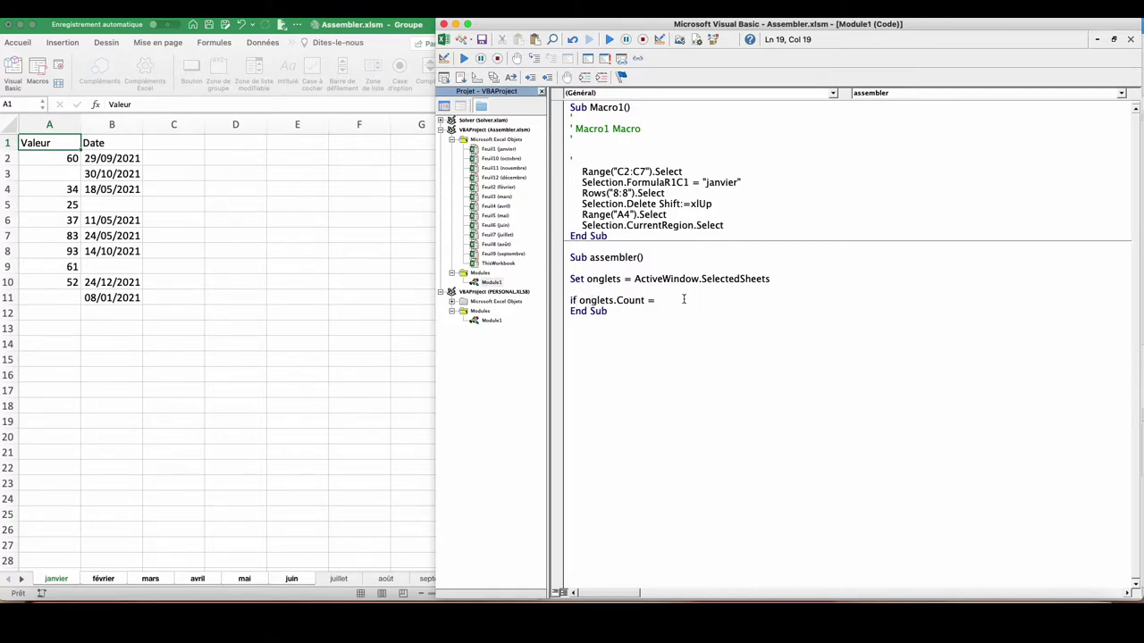
{"action": "type", "text": " 1 The"}
{"action": "type", "text": "n"}
{"action": "key", "text": "Return"}
{"action": "type", "text": "m"}
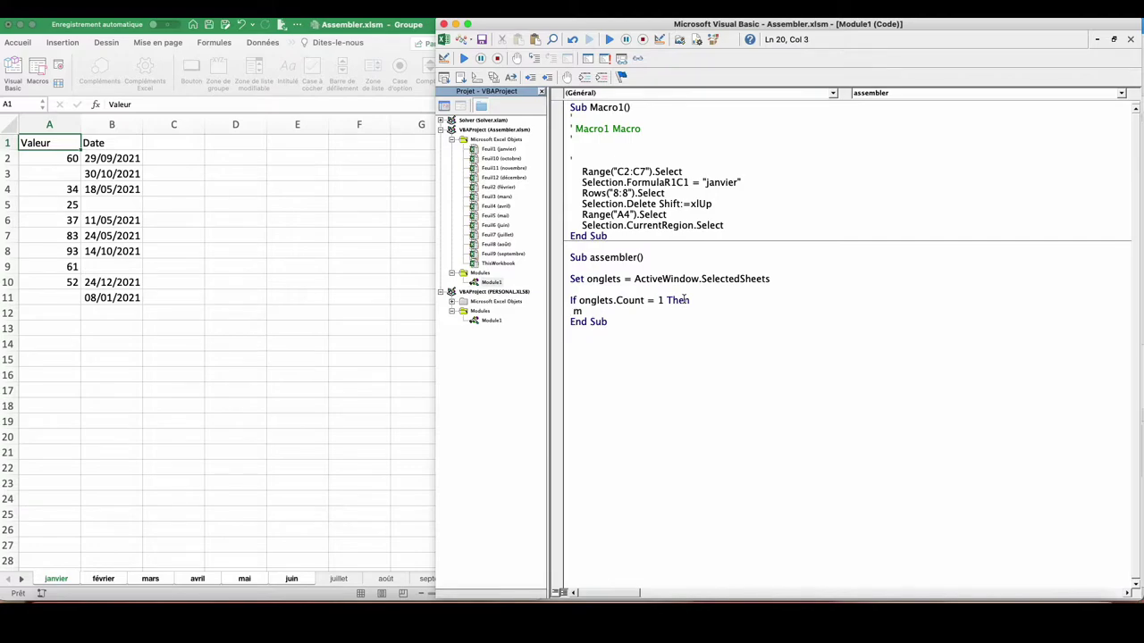
{"action": "type", "text": "sgbox \"Sélectionnez au moins 2 feuilles\""}
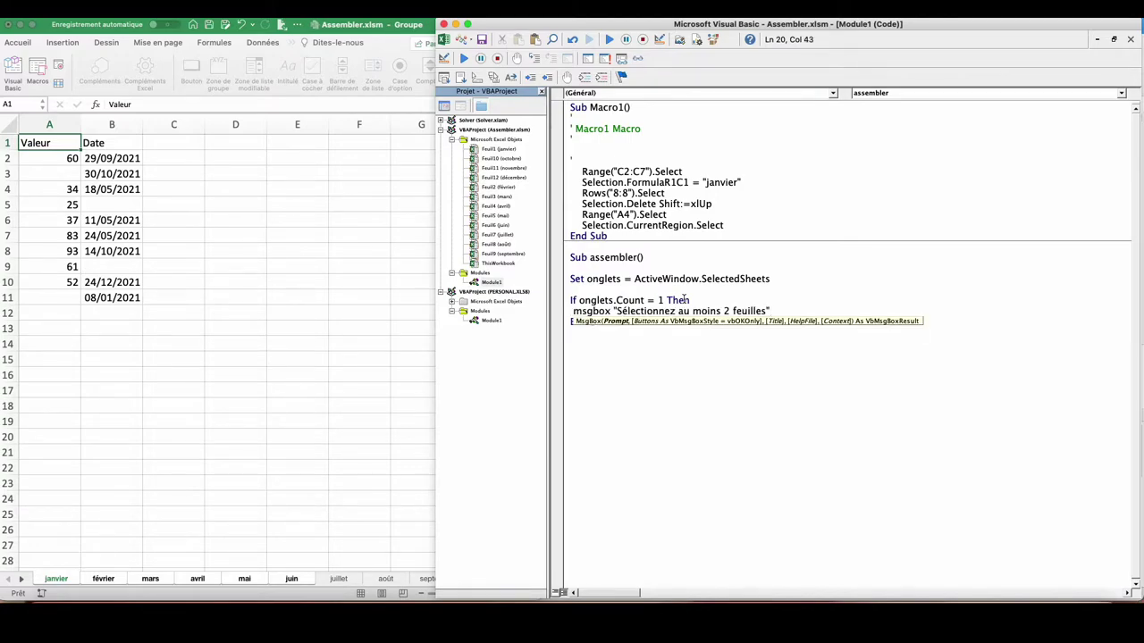
{"action": "key", "text": "Return"}
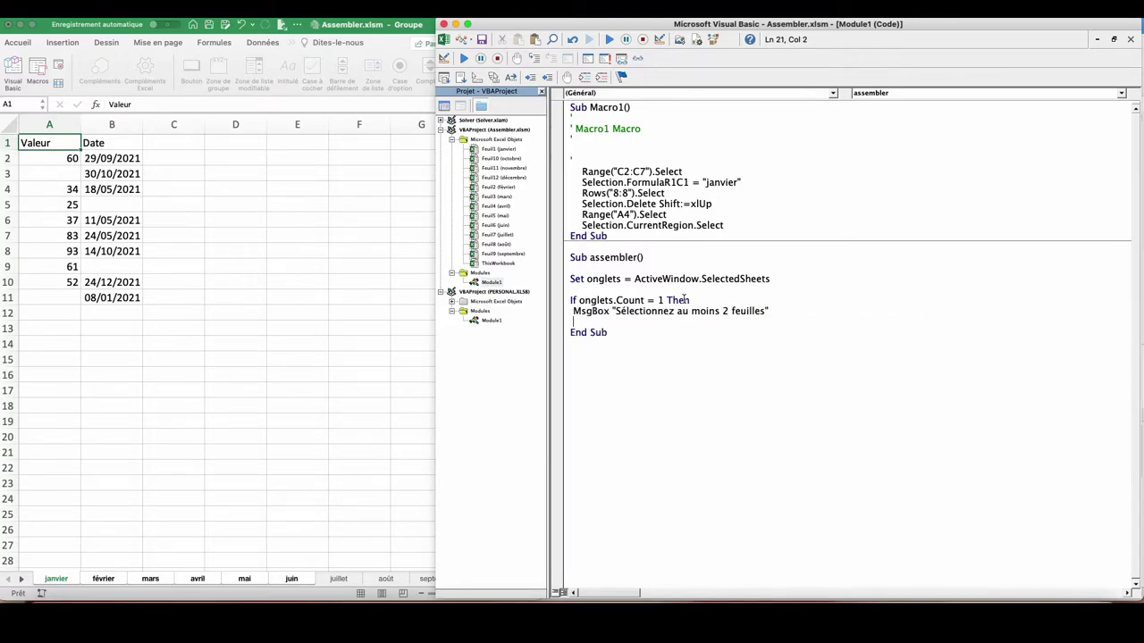
{"action": "type", "text": "exit sub"}
{"action": "key", "text": "Return"}
{"action": "key", "text": "BackSpace"}
{"action": "type", "text": "end if"}
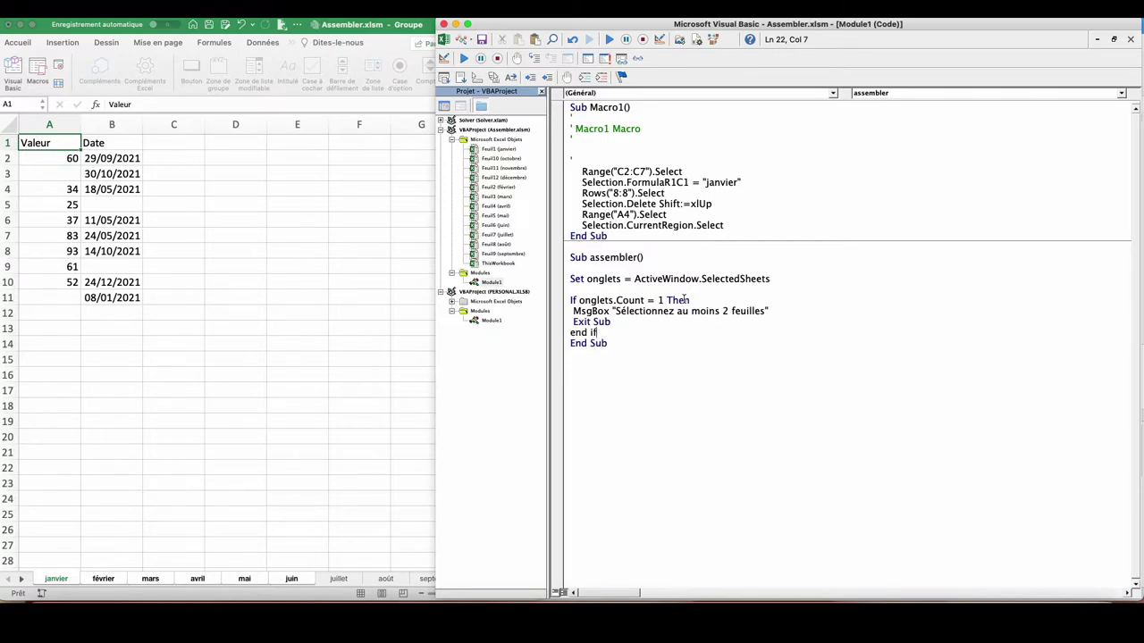
{"action": "key", "text": "Return"}
{"action": "key", "text": "Return"}
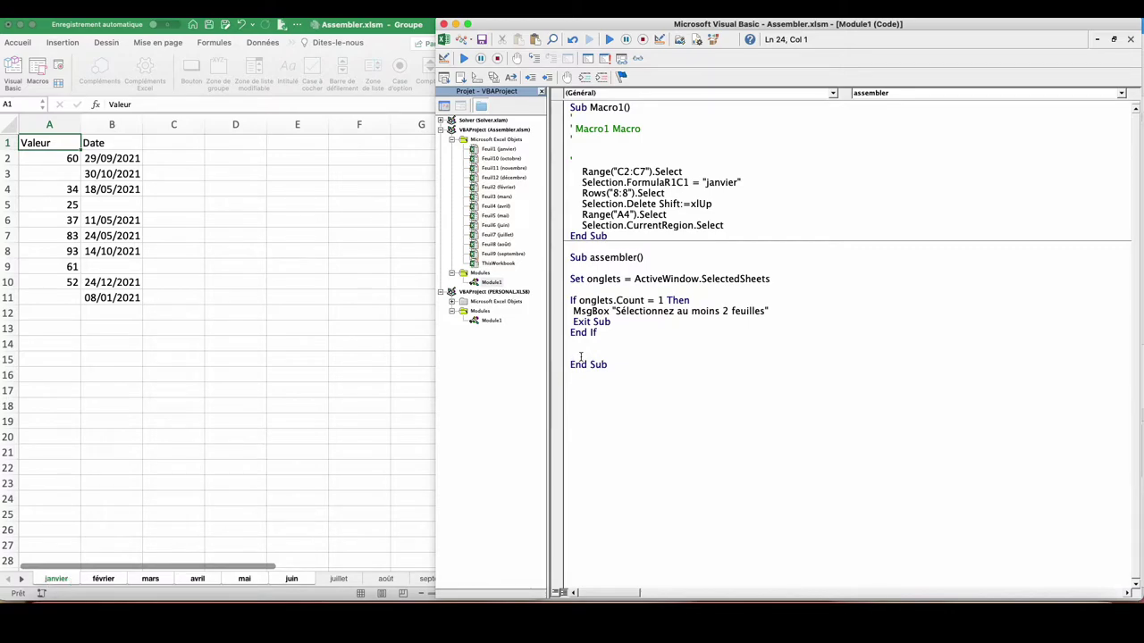
- Add a Sheets.Add Count:=1 line to the assembler sub
{"action": "type", "text": "sheets"}
{"action": "type", "text": "."}
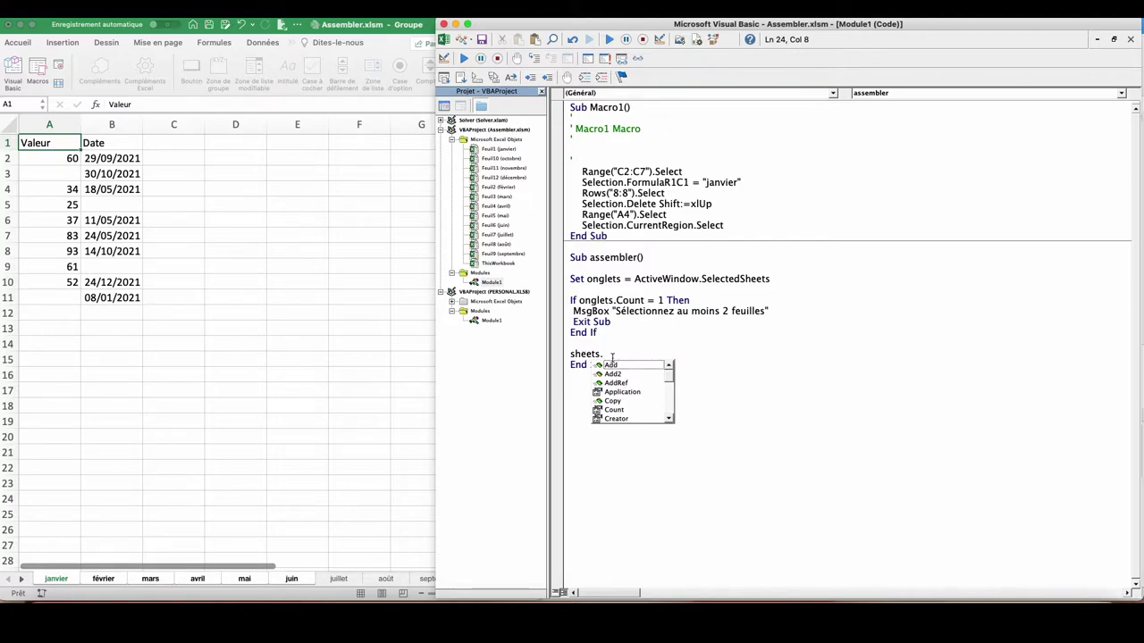
{"action": "double_click", "coordinate": [616, 366]}
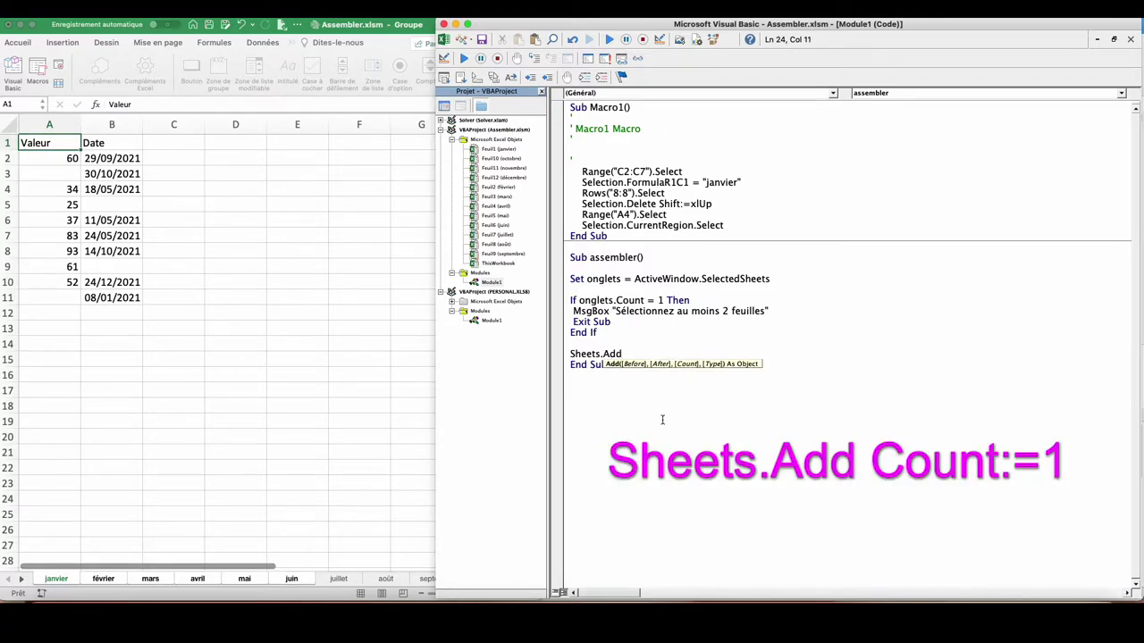
{"action": "type", "text": " count"}
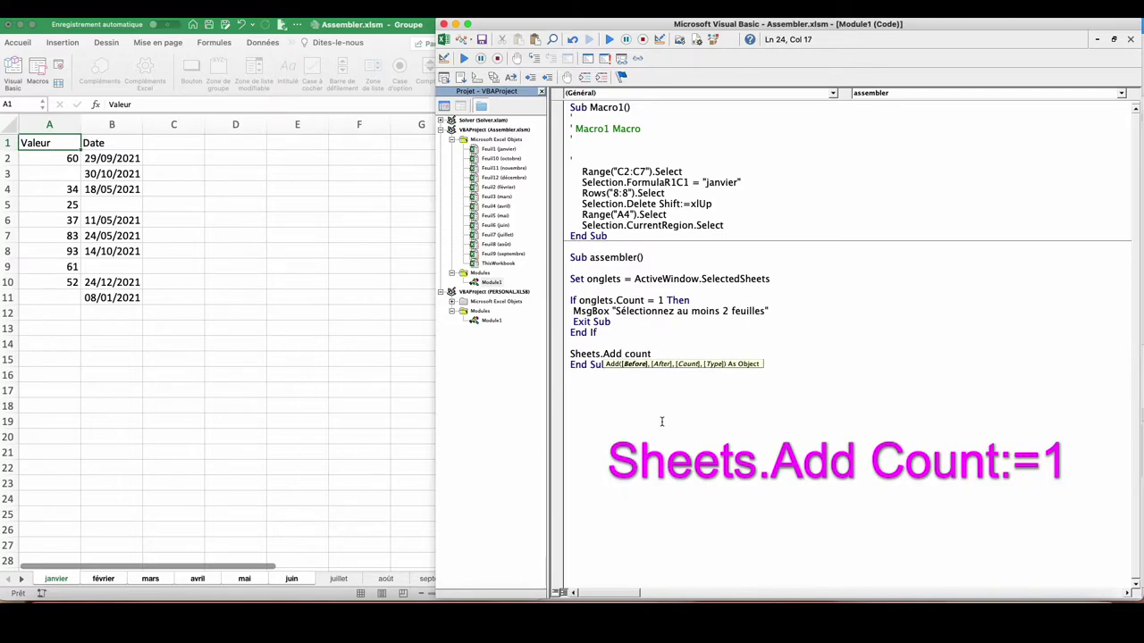
{"action": "type", "text": ":=1"}
{"action": "key", "text": "Return"}
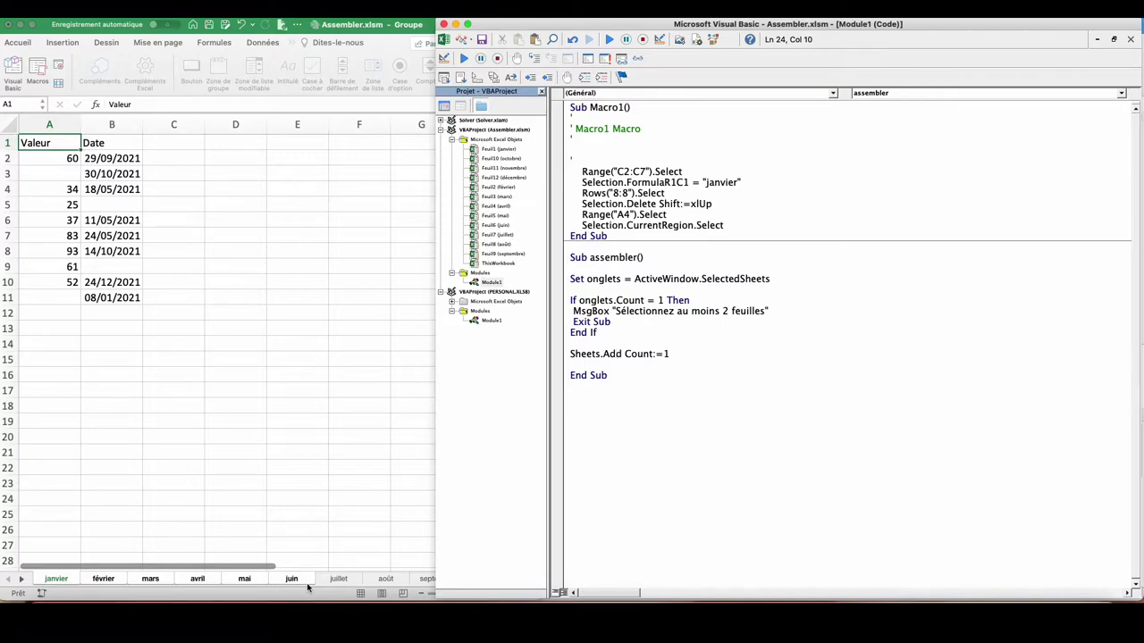
- Run assembler as a test, then delete the Feuil54 sheet it created
{"action": "left_click", "coordinate": [599, 353]}
{"action": "left_click", "coordinate": [465, 59]}
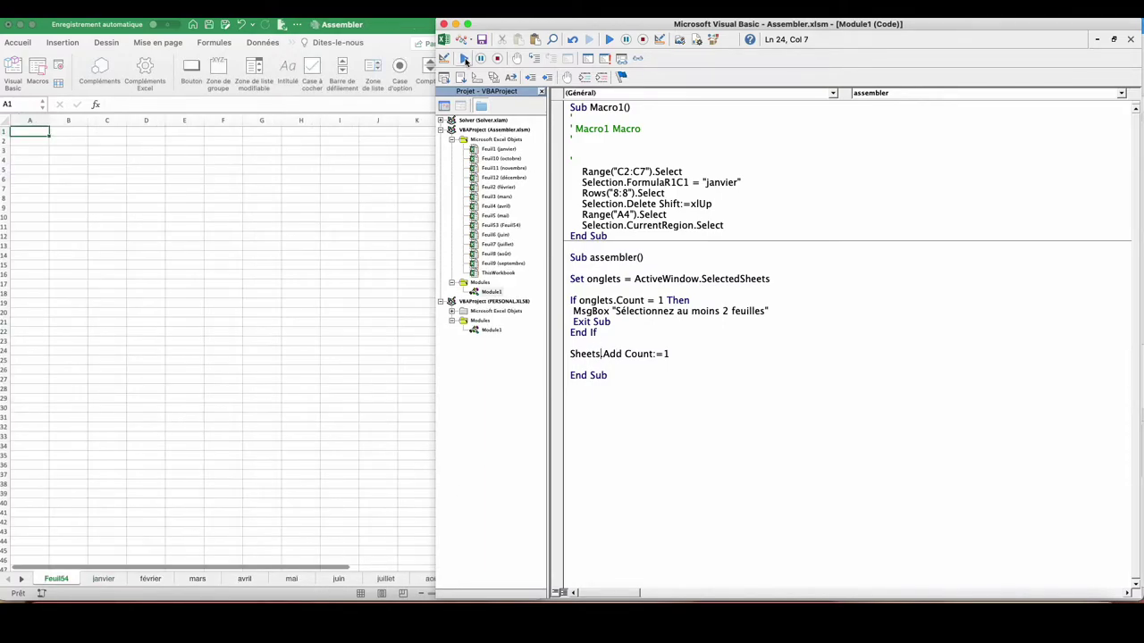
{"action": "right_click", "coordinate": [61, 581]}
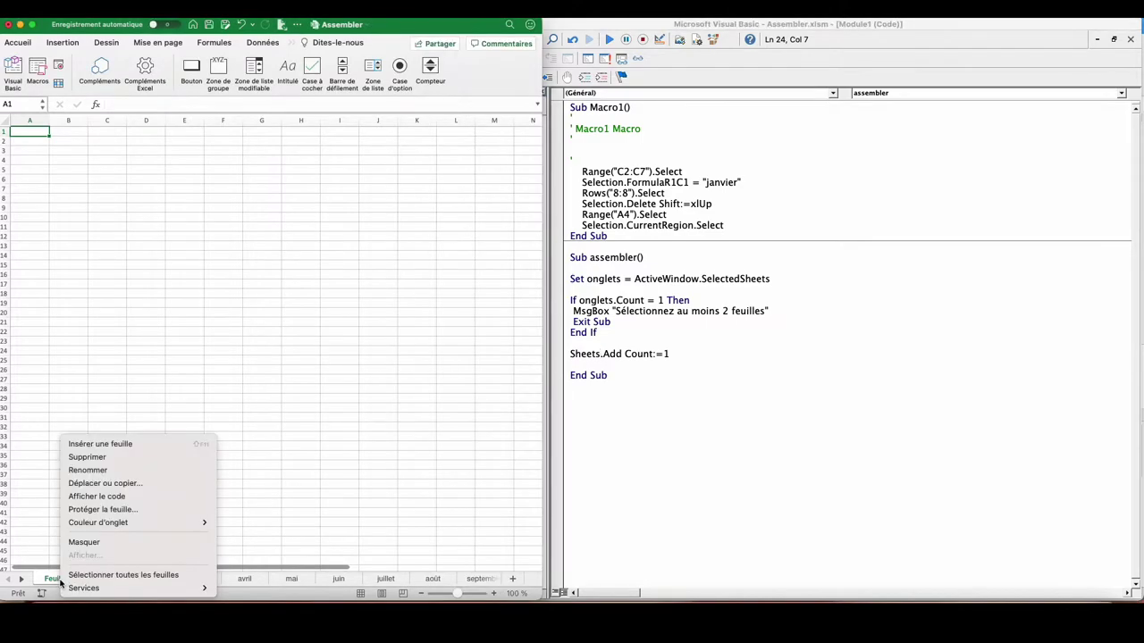
{"action": "left_click", "coordinate": [98, 461]}
{"action": "left_click", "coordinate": [607, 239]}
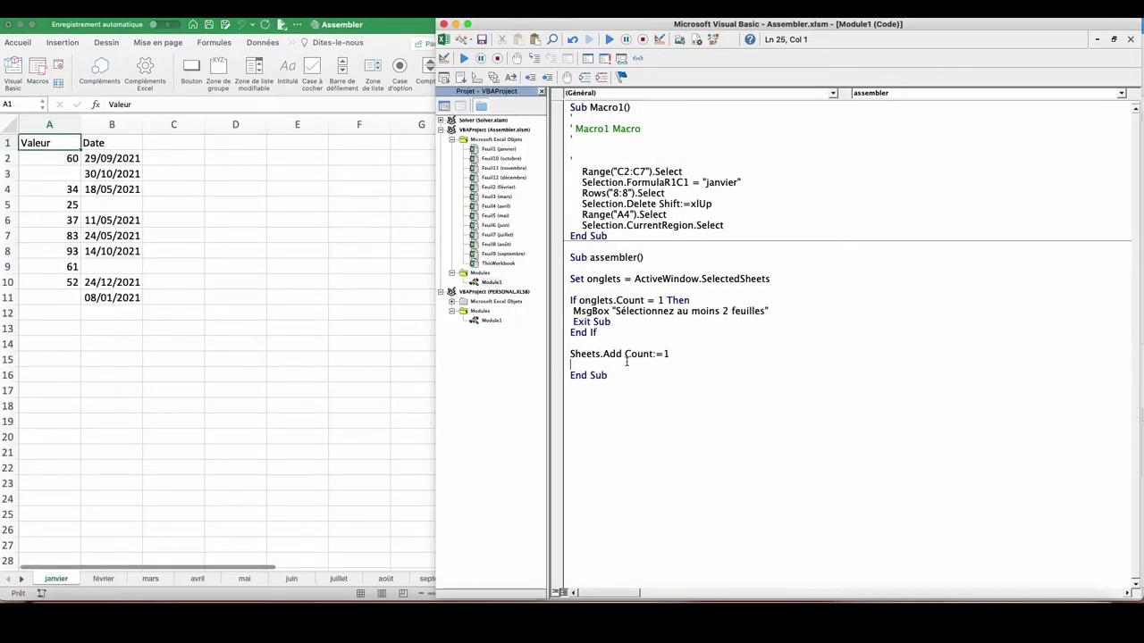
- Add Set groupement = ActiveSheet and groupement.Name = "groupement" after Sheets.Add
{"action": "left_click", "coordinate": [627, 363]}
{"action": "type", "text": "set groupeme"}
{"action": "type", "text": "nt = act"}
{"action": "type", "text": "ivesheet"}
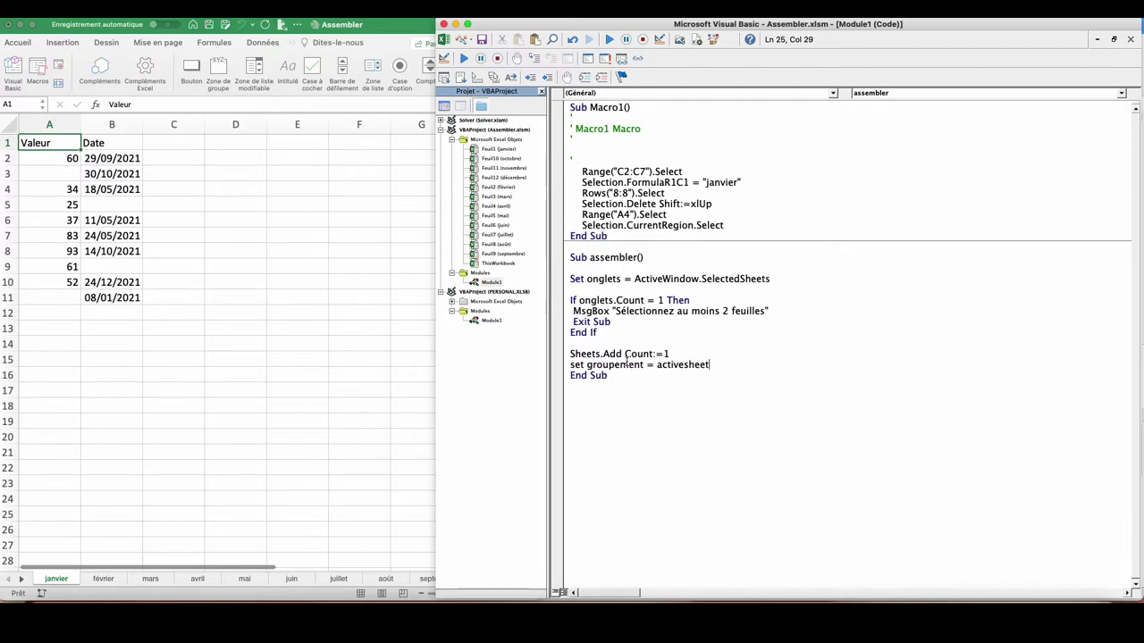
{"action": "key", "text": "Return"}
{"action": "key", "text": "Return"}
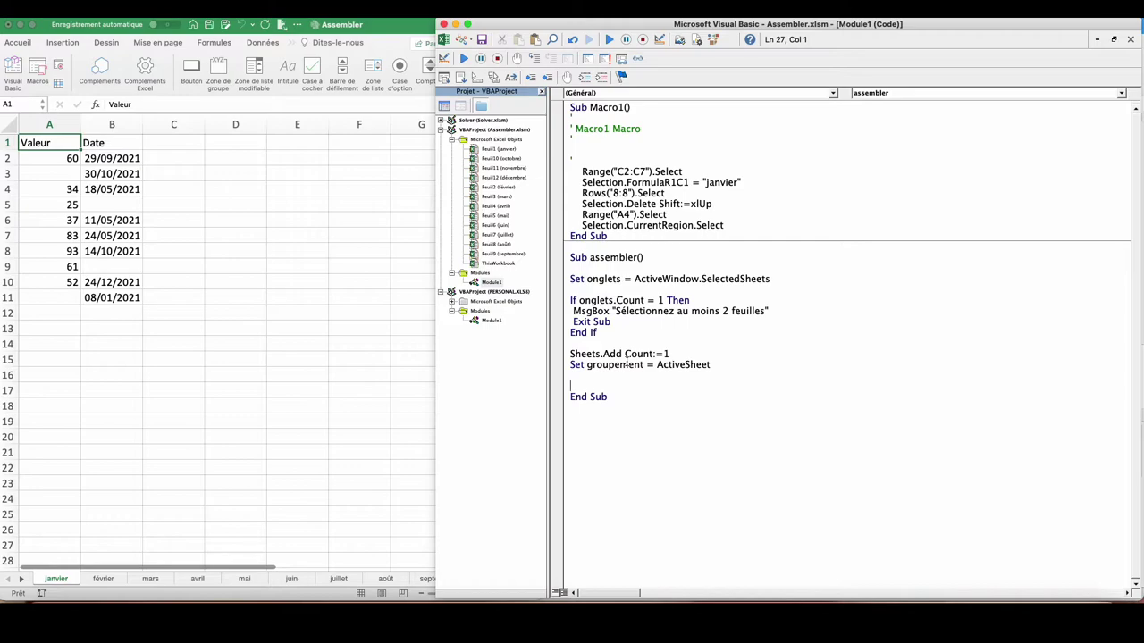
{"action": "type", "text": "groupe"}
{"action": "type", "text": "ment.na"}
{"action": "type", "text": "me = \"groupeme"}
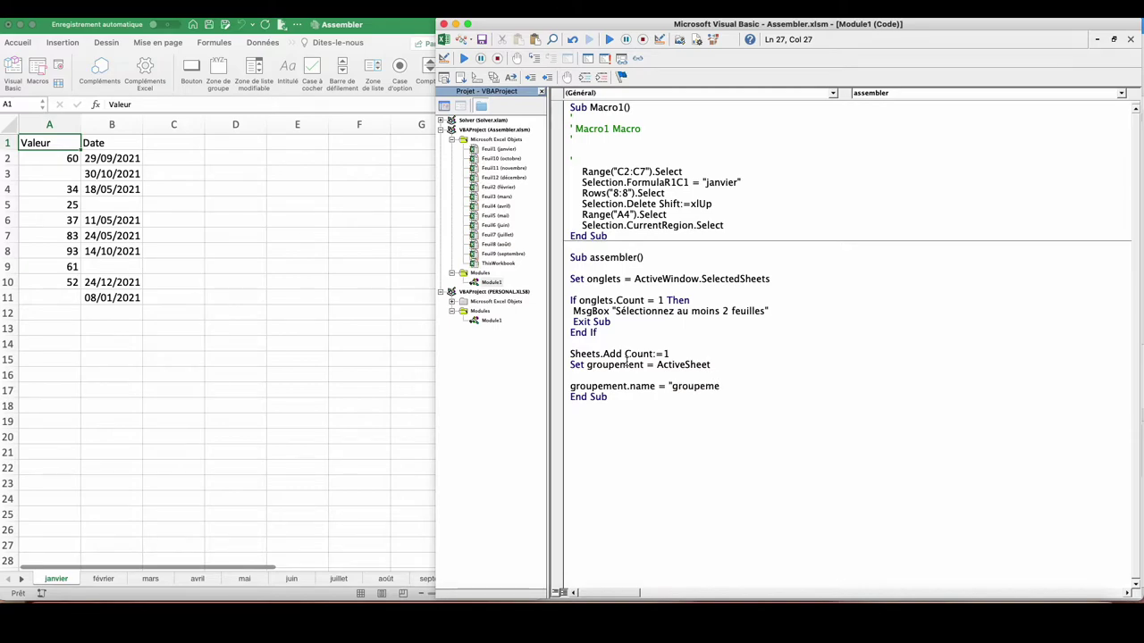
{"action": "key", "text": "Up"}
{"action": "key", "text": "Up"}
{"action": "key", "text": "Up"}
- Group février with janvier, run assembler, then return to the janvier sheet
{"action": "left_click", "coordinate": [104, 579], "text": "shift"}
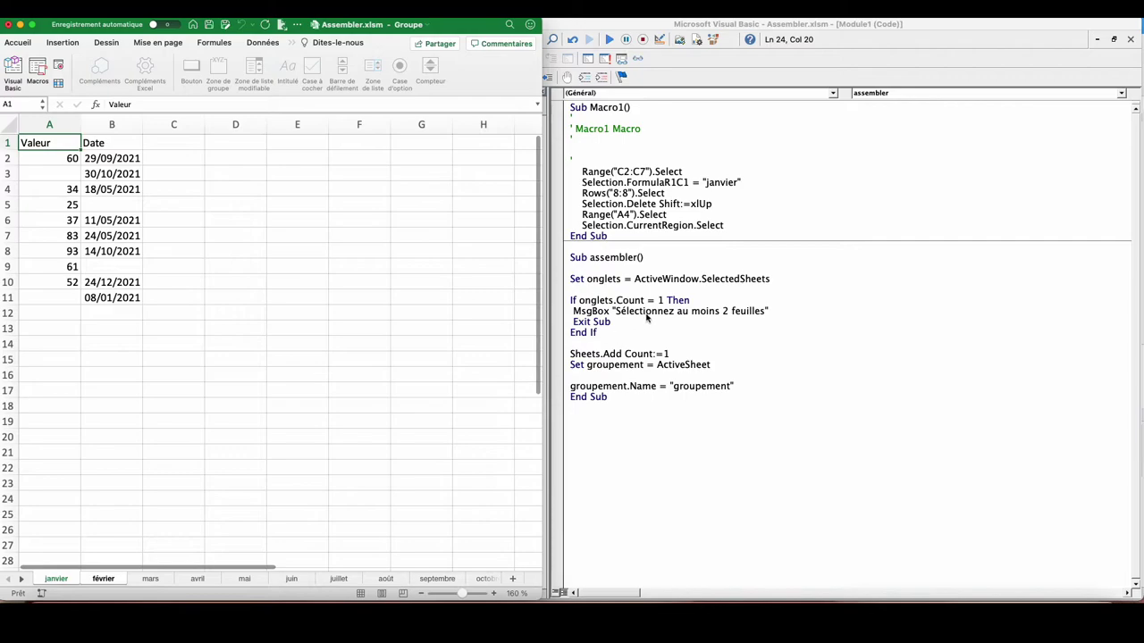
{"action": "left_click", "coordinate": [640, 309]}
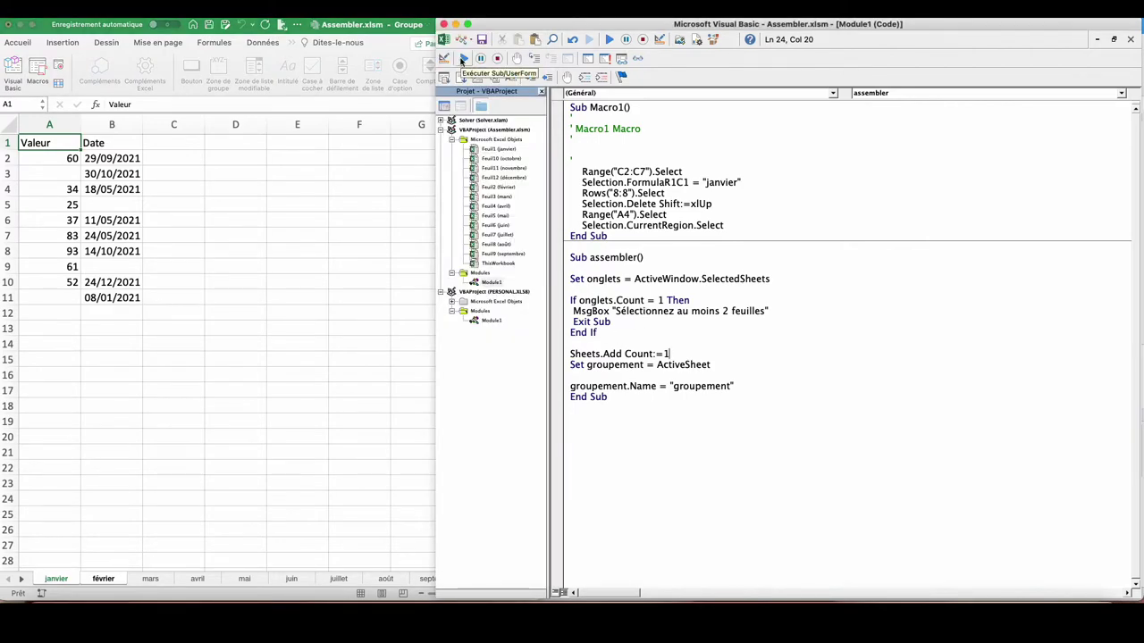
{"action": "left_click", "coordinate": [463, 59]}
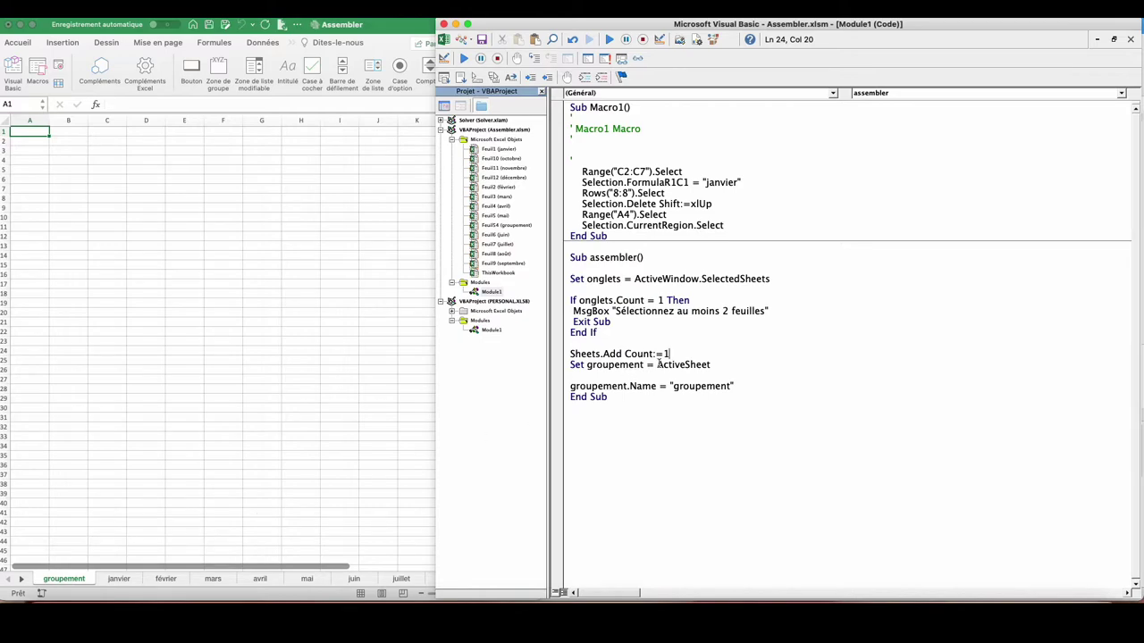
{"action": "left_click", "coordinate": [119, 578]}
- Rerun assembler on janvier and février, end at error 1004, and insert a line above groupement.Name
{"action": "left_click", "coordinate": [175, 580], "text": "shift"}
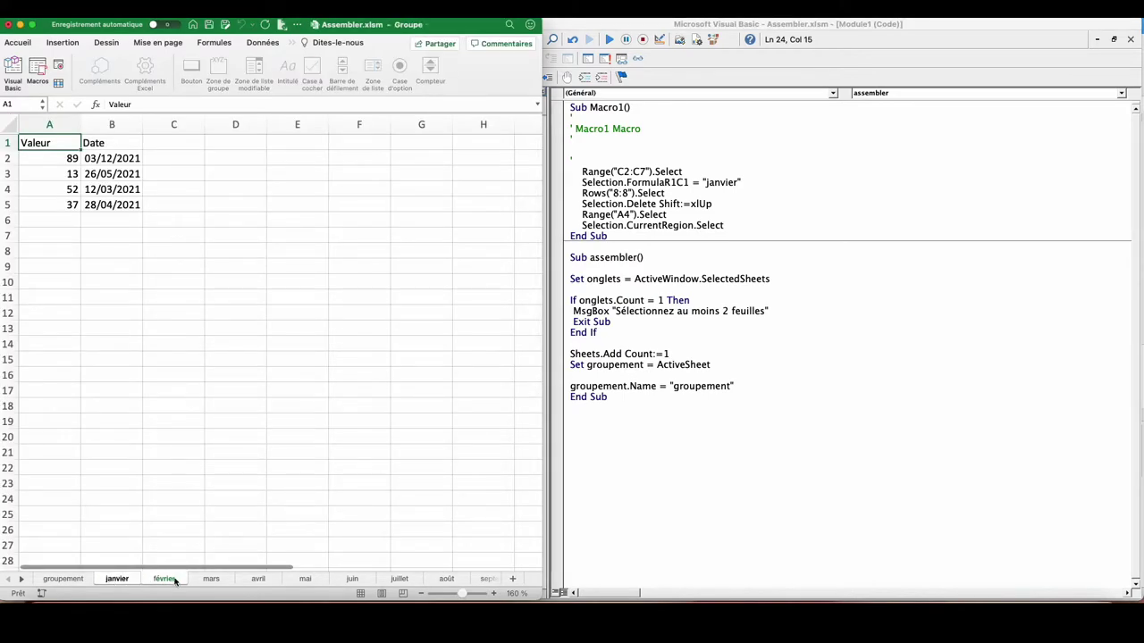
{"action": "left_click", "coordinate": [657, 189]}
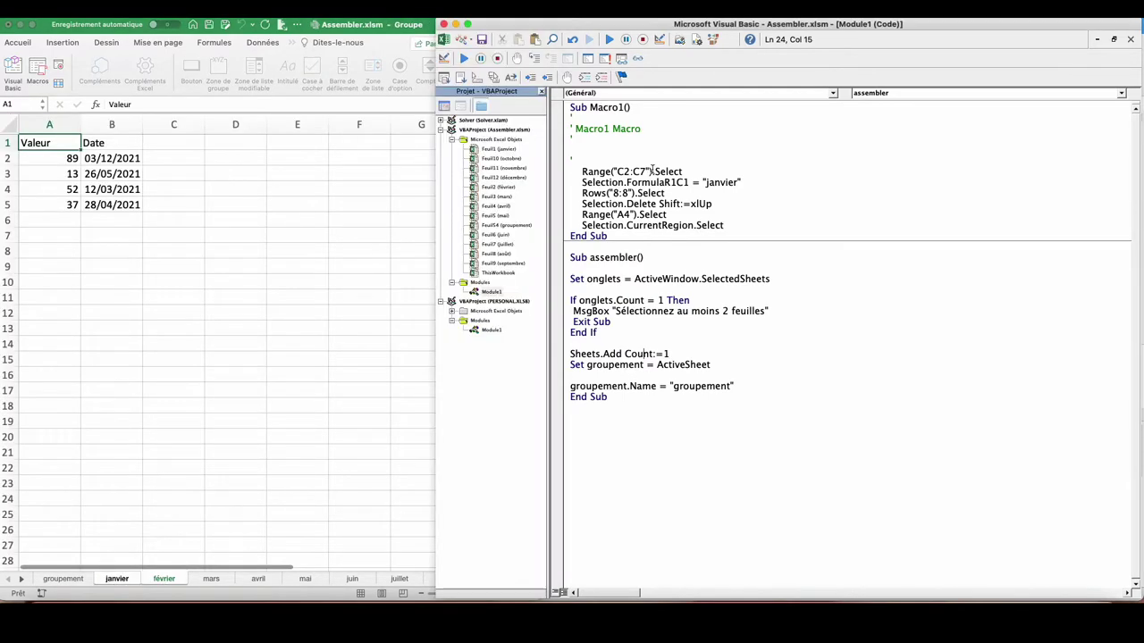
{"action": "left_click", "coordinate": [464, 58]}
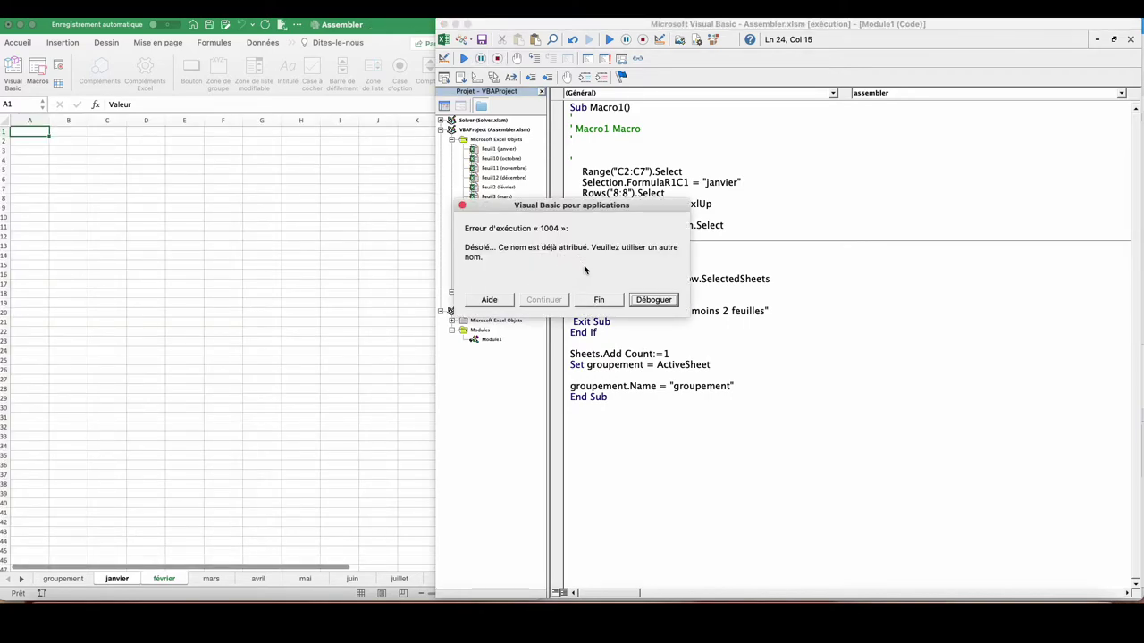
{"action": "left_click", "coordinate": [604, 302]}
{"action": "left_click", "coordinate": [770, 375]}
{"action": "key", "text": "Return"}
{"action": "type", "text": "on err"}
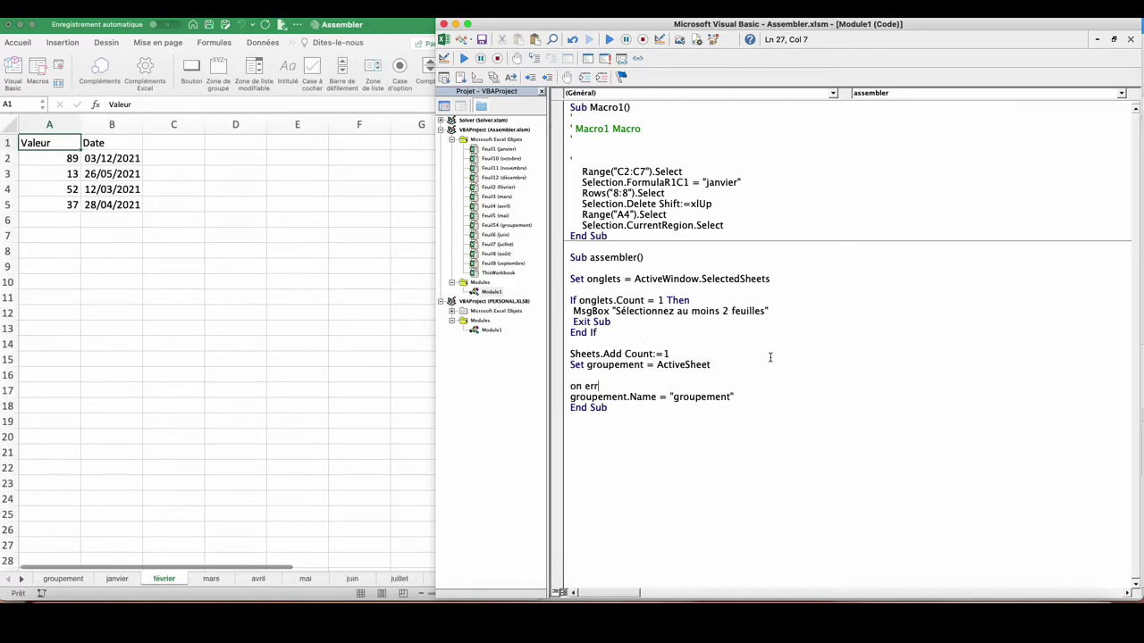
- Add On Error Resume Next before the rename and MsgBox Err.Number after it
{"action": "type", "text": "or"}
{"action": "type", "text": " resume next"}
{"action": "left_click", "coordinate": [735, 397]}
{"action": "key", "text": "Return"}
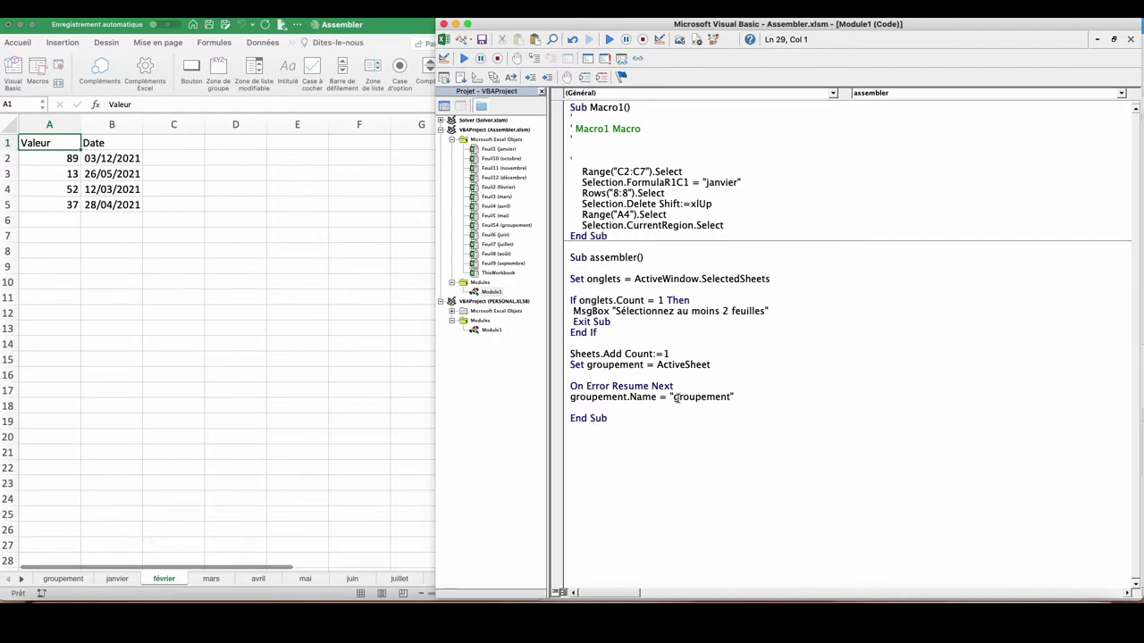
{"action": "type", "text": "MsgBox Err."}
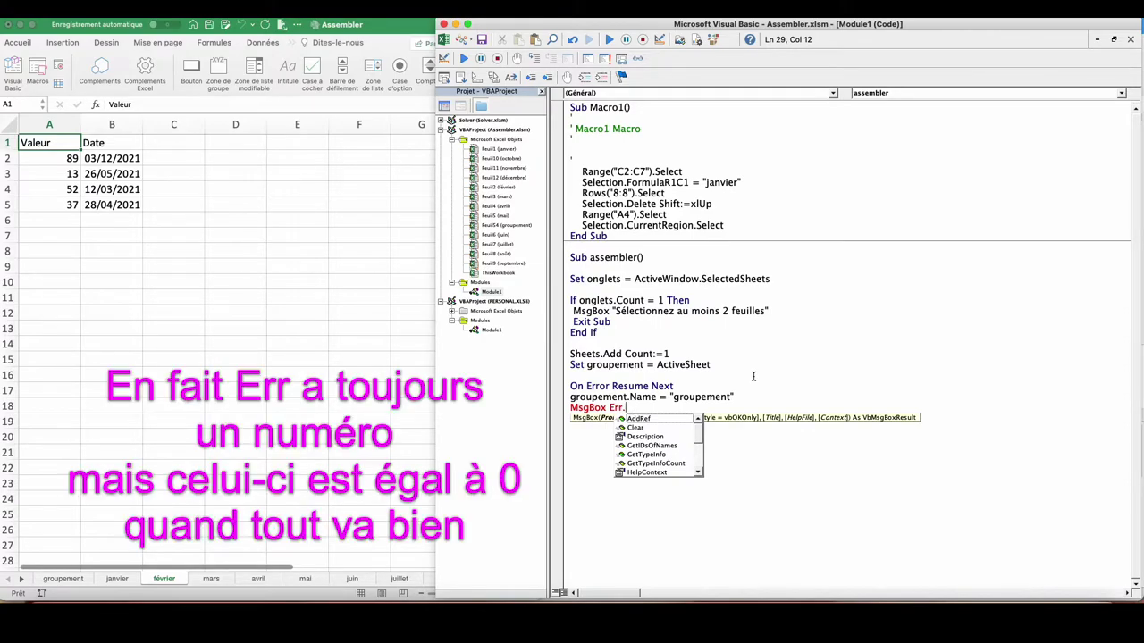
{"action": "type", "text": "Number"}
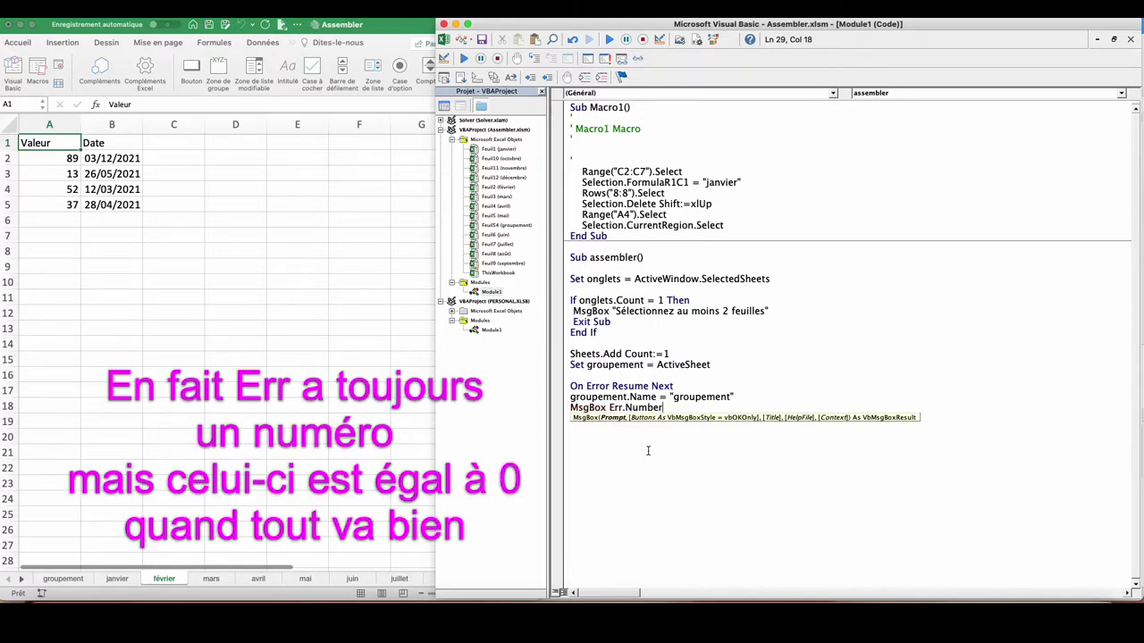
{"action": "left_click", "coordinate": [648, 449]}
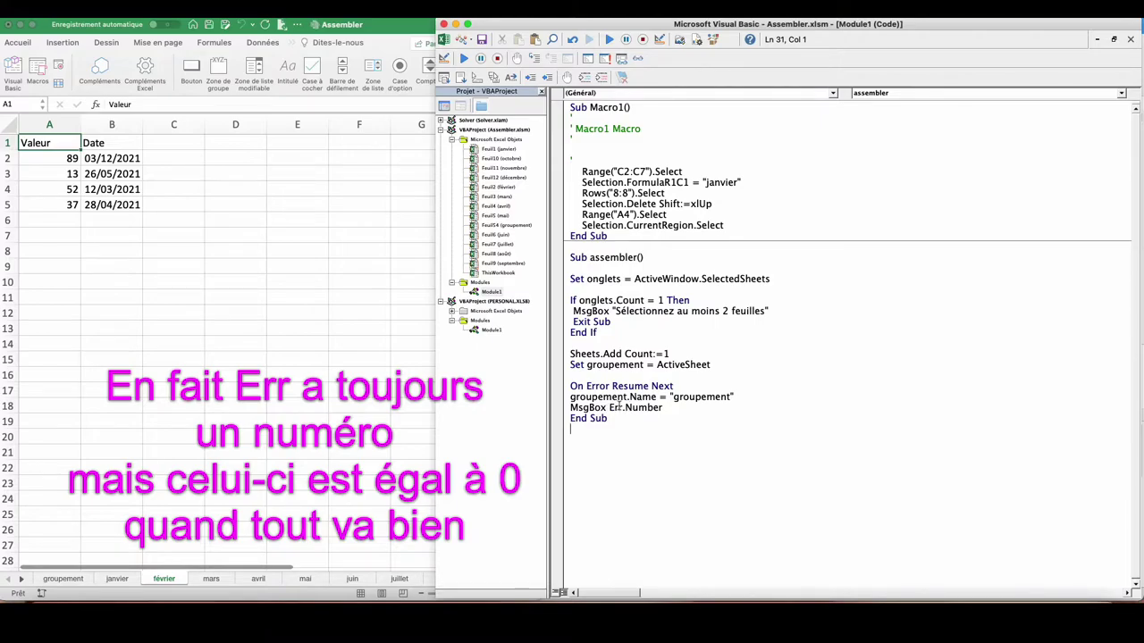
{"action": "left_click", "coordinate": [666, 408]}
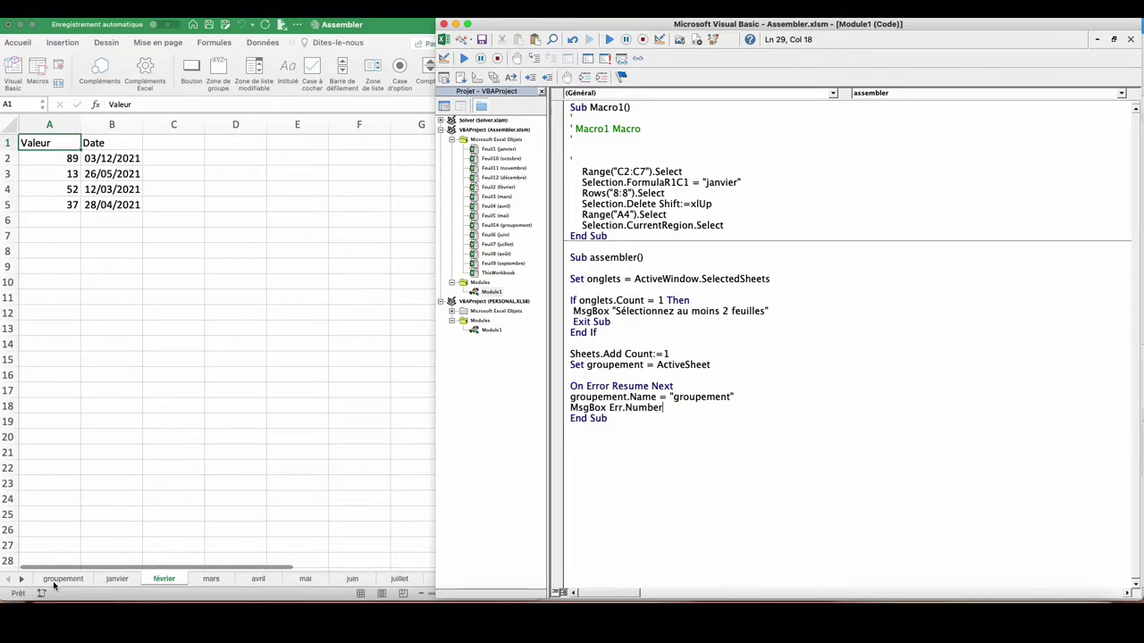
- Run assembler on février and mars and dismiss the 1004 error message
{"action": "left_click", "coordinate": [463, 59]}
{"action": "left_click", "coordinate": [211, 579], "text": "shift"}
{"action": "left_click", "coordinate": [566, 89]}
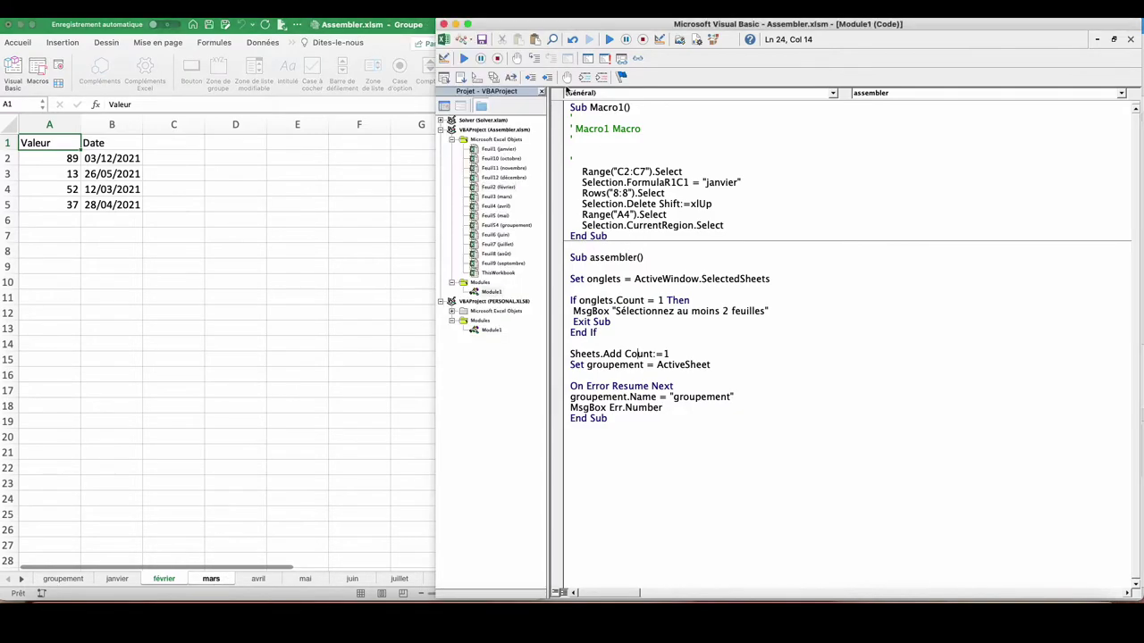
{"action": "left_click", "coordinate": [463, 60]}
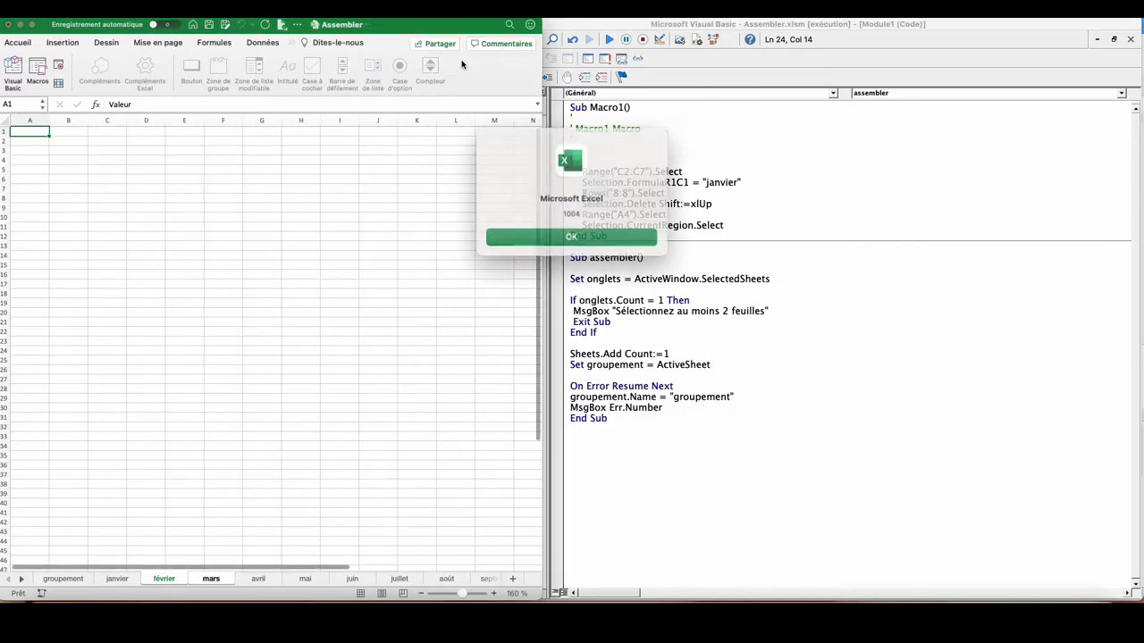
{"action": "left_click", "coordinate": [586, 236]}
- Delete the old groupement sheet, rerun assembler, and close the error-number 0 message
{"action": "left_click", "coordinate": [65, 579]}
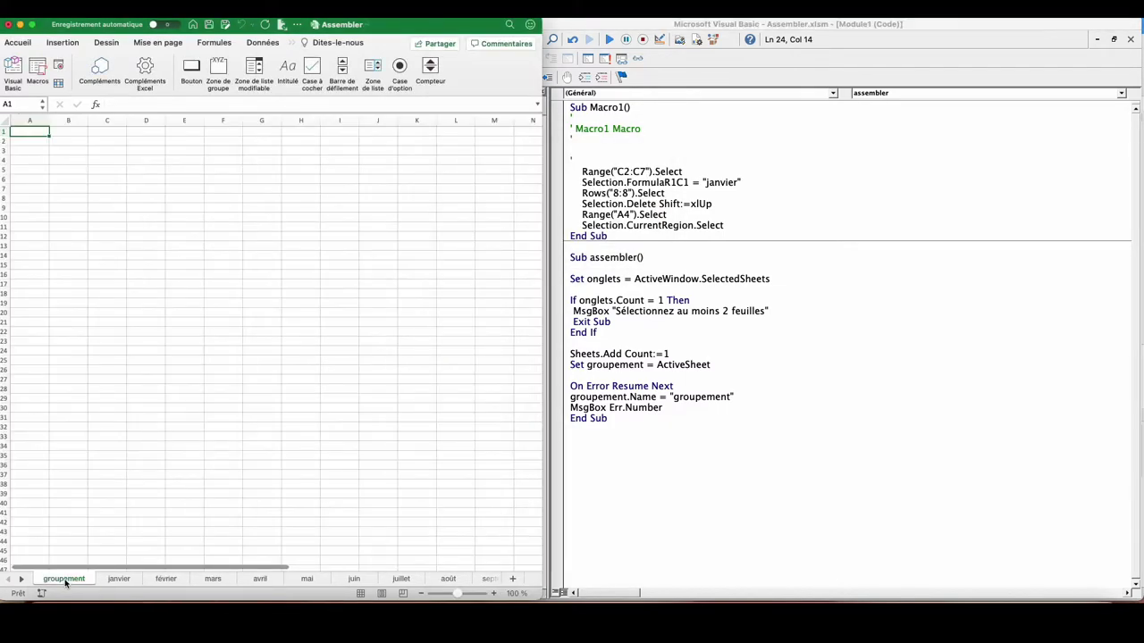
{"action": "right_click", "coordinate": [64, 581]}
{"action": "left_click", "coordinate": [391, 322]}
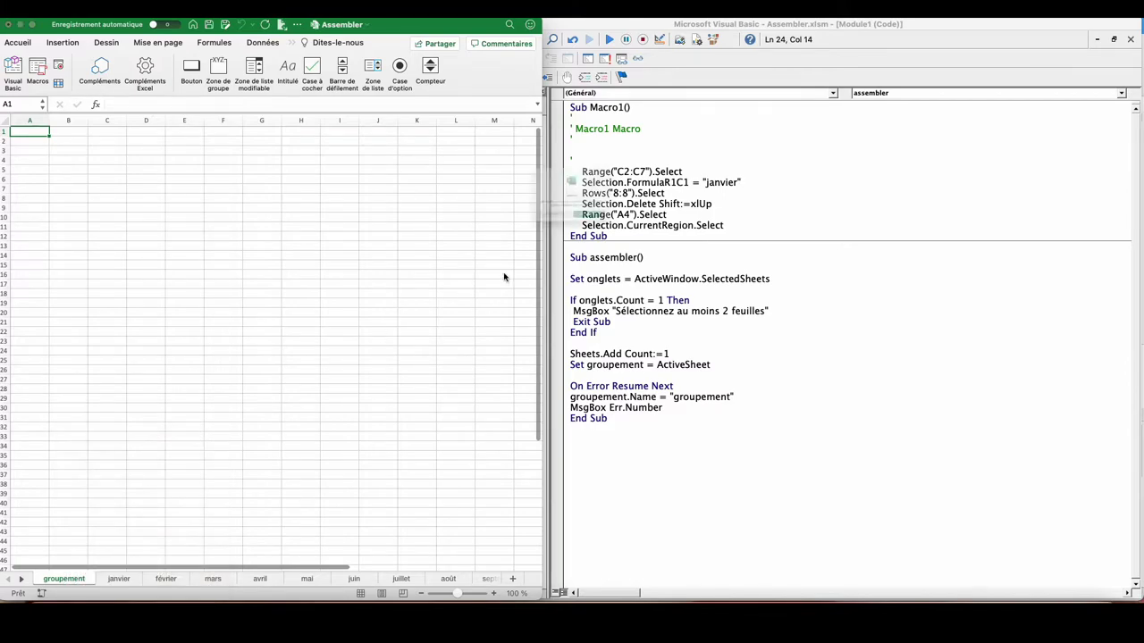
{"action": "left_click", "coordinate": [608, 241]}
{"action": "left_click", "coordinate": [505, 60]}
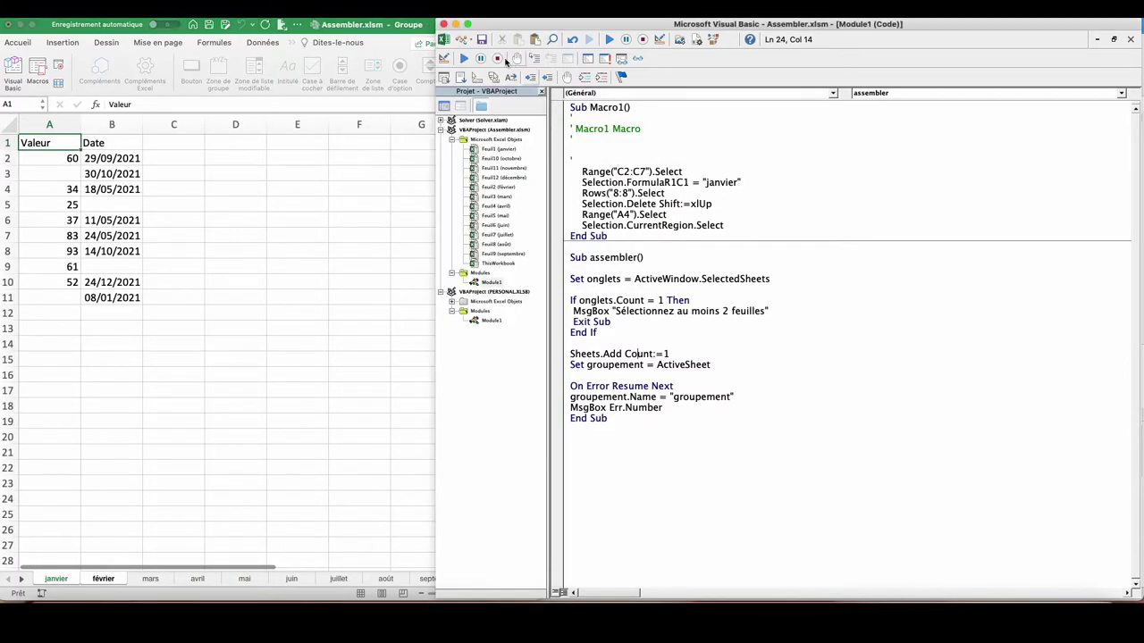
{"action": "left_click", "coordinate": [464, 58]}
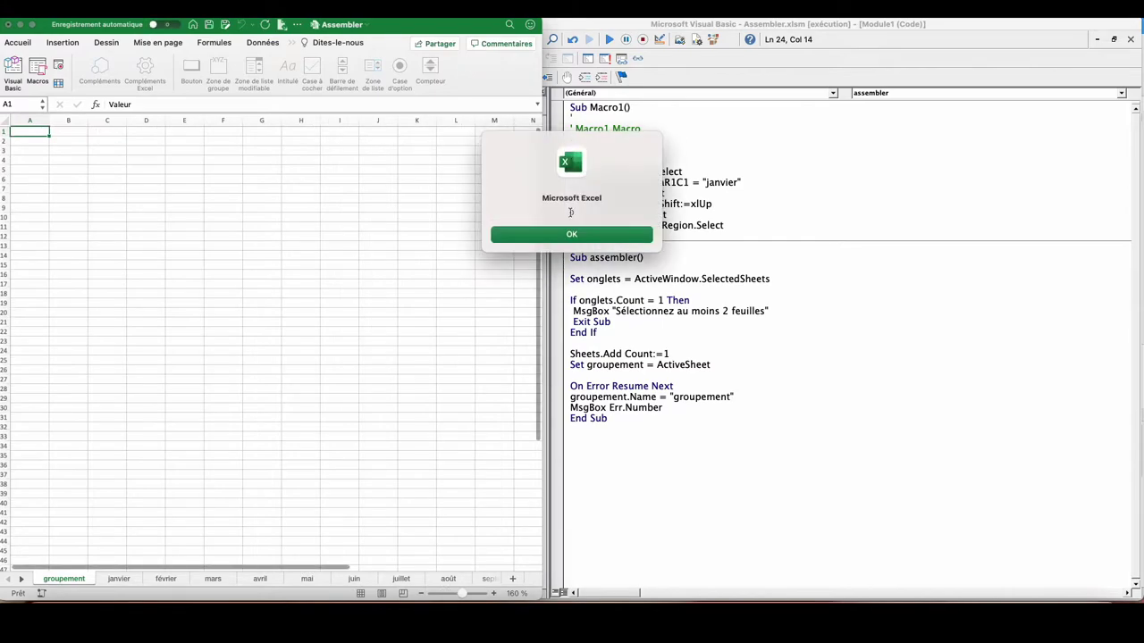
{"action": "left_click", "coordinate": [572, 236]}
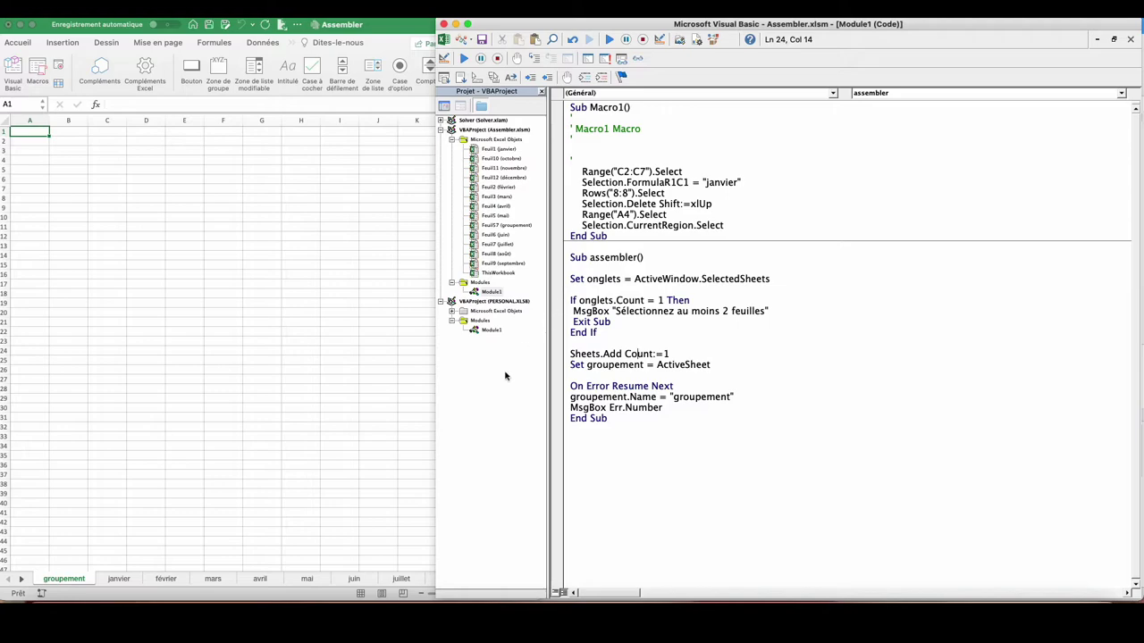
- Replace MsgBox with If Err.Number > 0 Then, renaming to "groupement_" & a yyyymmddhhmmss timestamp, closed by End If
{"action": "double_click", "coordinate": [572, 408]}
{"action": "type", "text": "If"}
{"action": "left_click", "coordinate": [656, 410]}
{"action": "type", "text": "Then"}
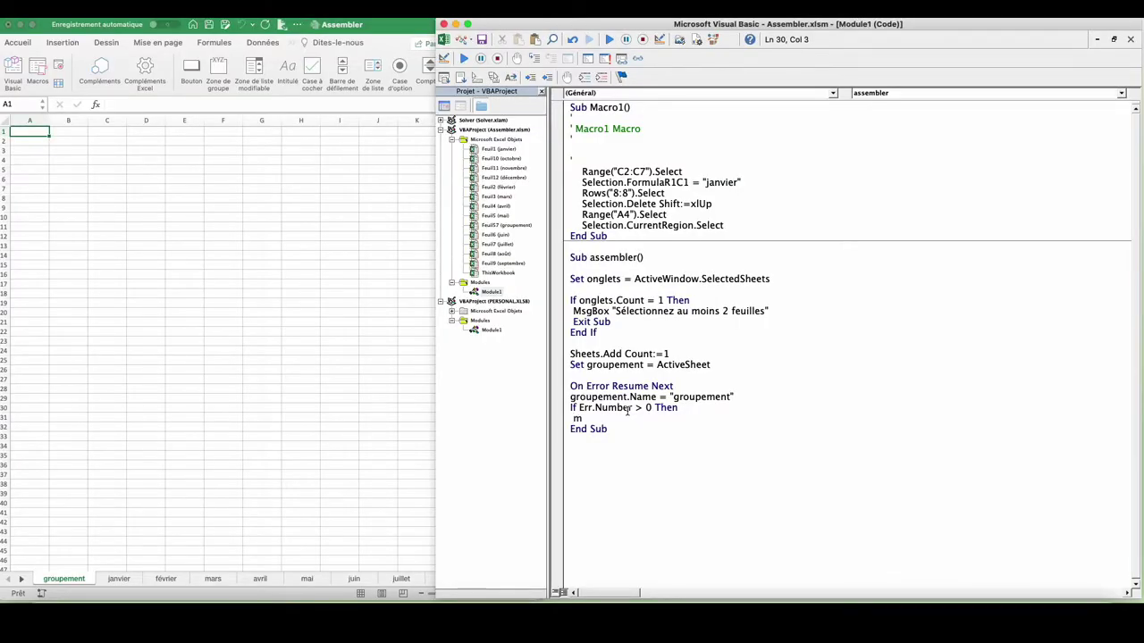
{"action": "type", "text": "aintenant = f"}
{"action": "type", "text": "ormat(now"}
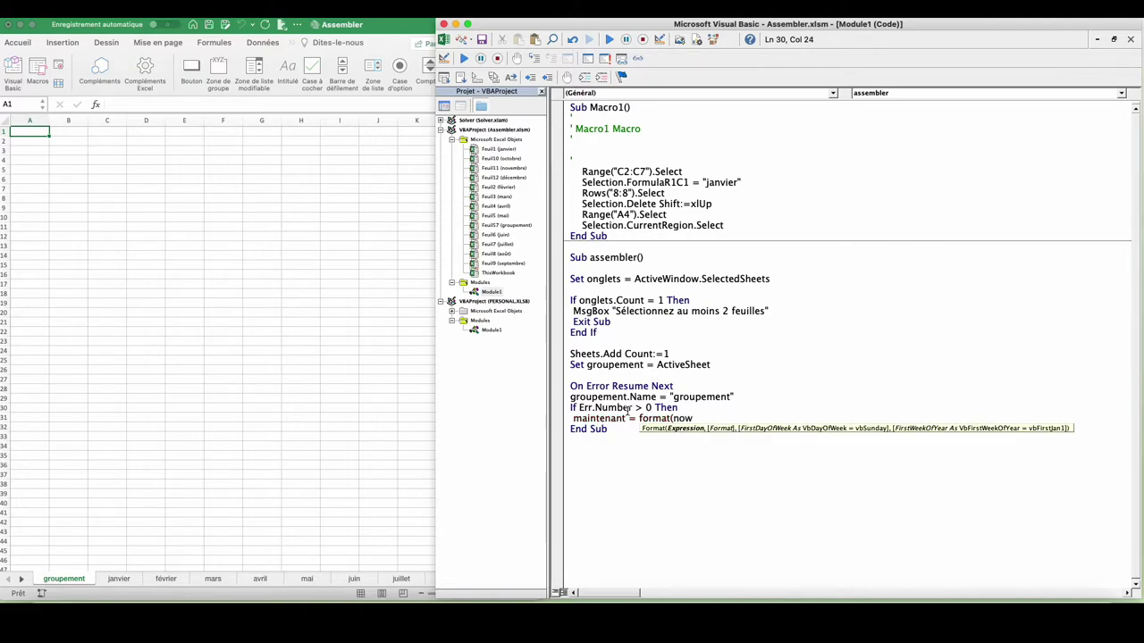
{"action": "type", "text": "(),\"yyyymmdd"}
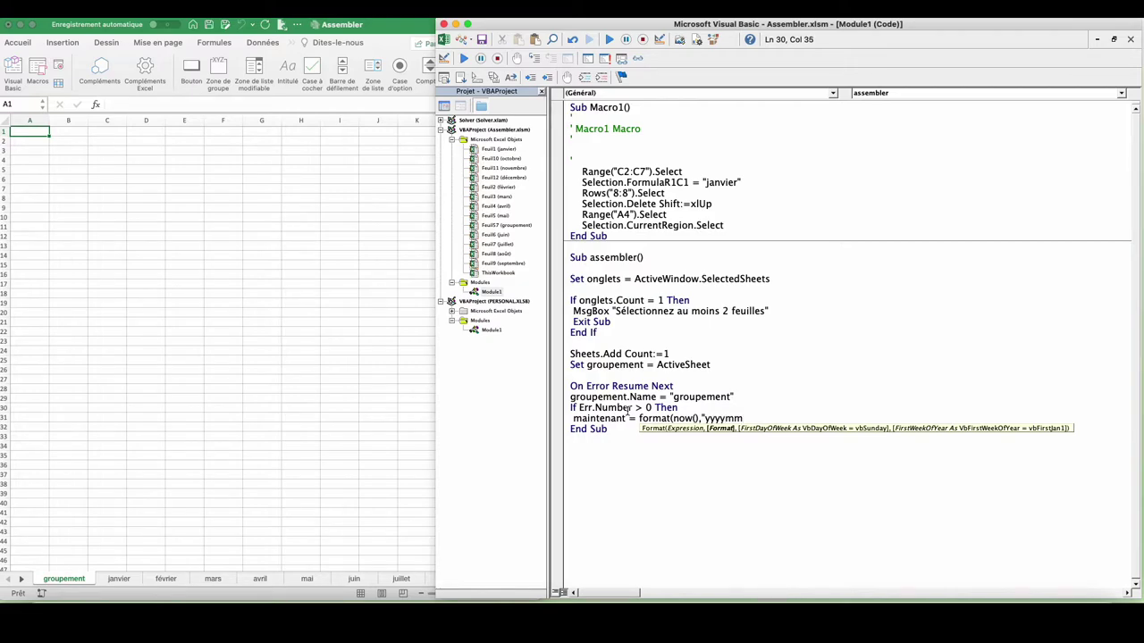
{"action": "type", "text": "hhm"}
{"action": "type", "text": "mss"}
{"action": "key", "text": "Return"}
{"action": "type", "text": "groupemen"}
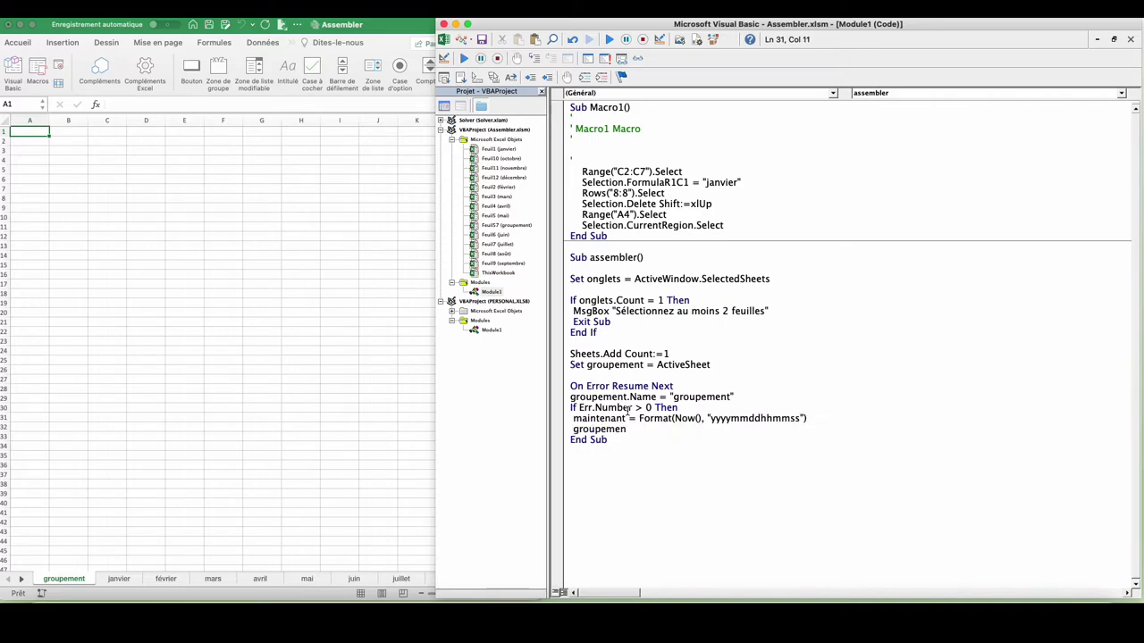
{"action": "type", "text": "t.Name = \""}
{"action": "type", "text": "groupement_\""}
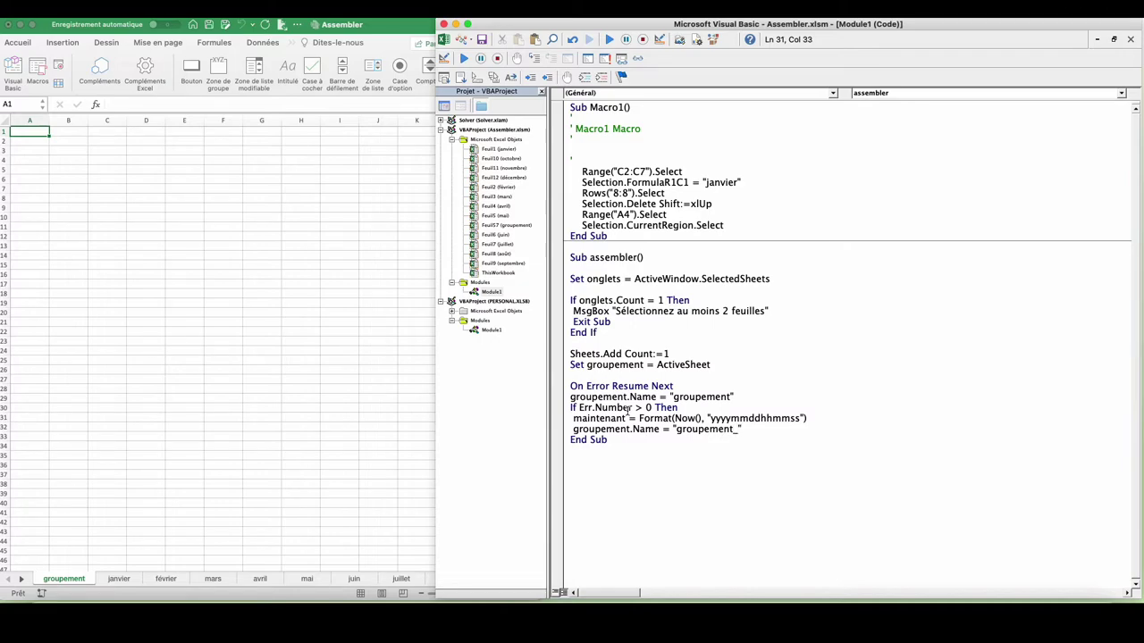
{"action": "type", "text": "&mai"}
{"action": "type", "text": "ntenant"}
{"action": "key", "text": "Return"}
{"action": "type", "text": "end if"}
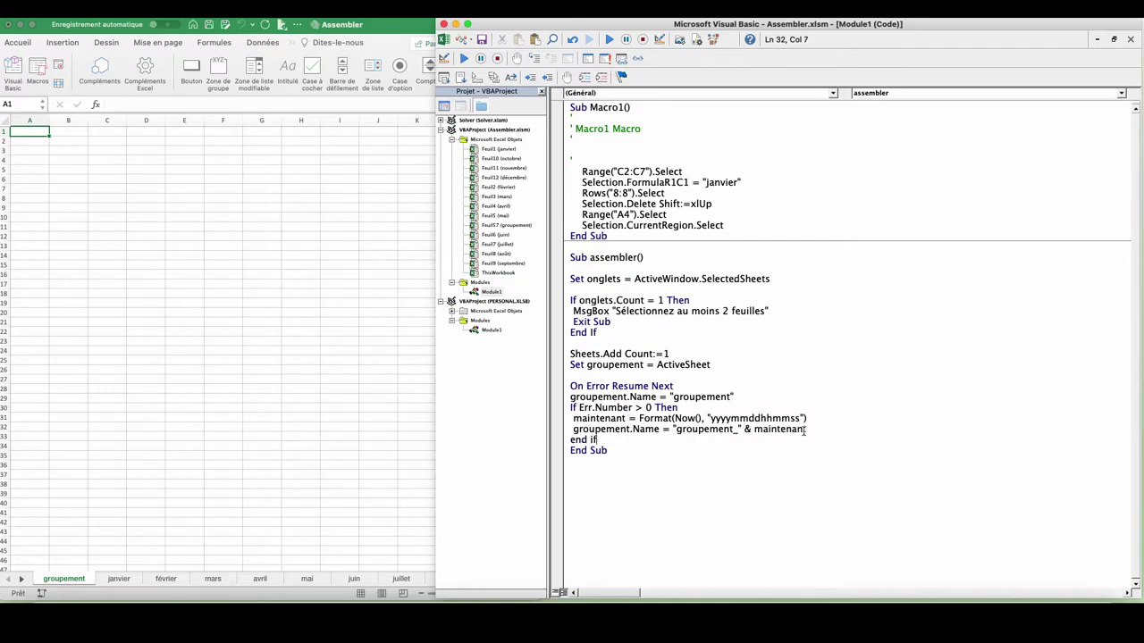
{"action": "left_click", "coordinate": [678, 413]}
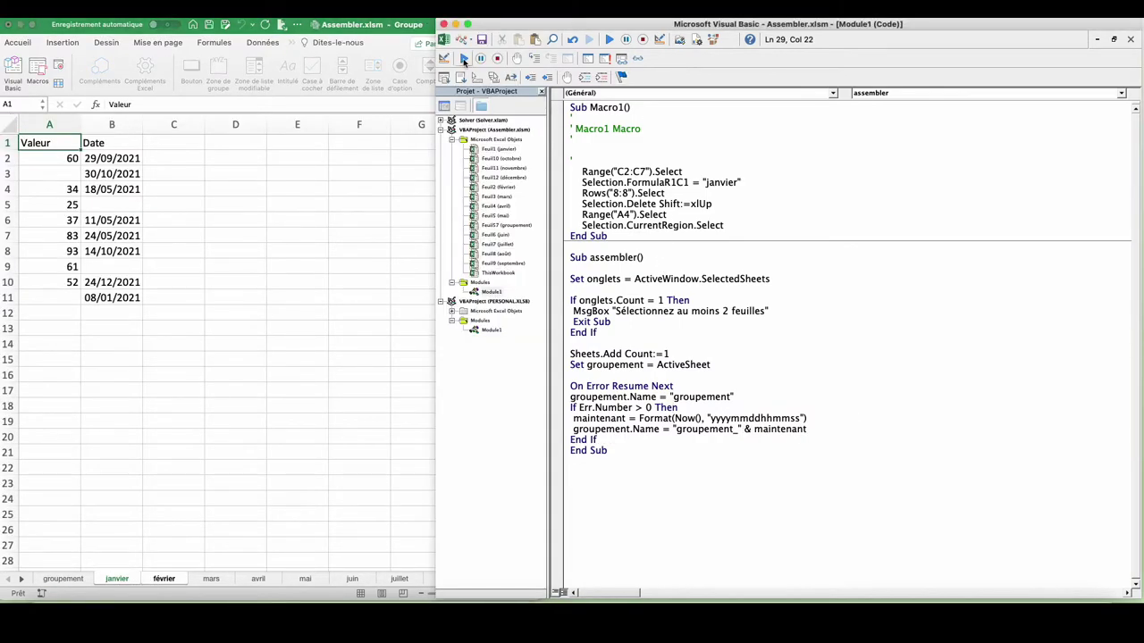
{"action": "left_click", "coordinate": [463, 59]}
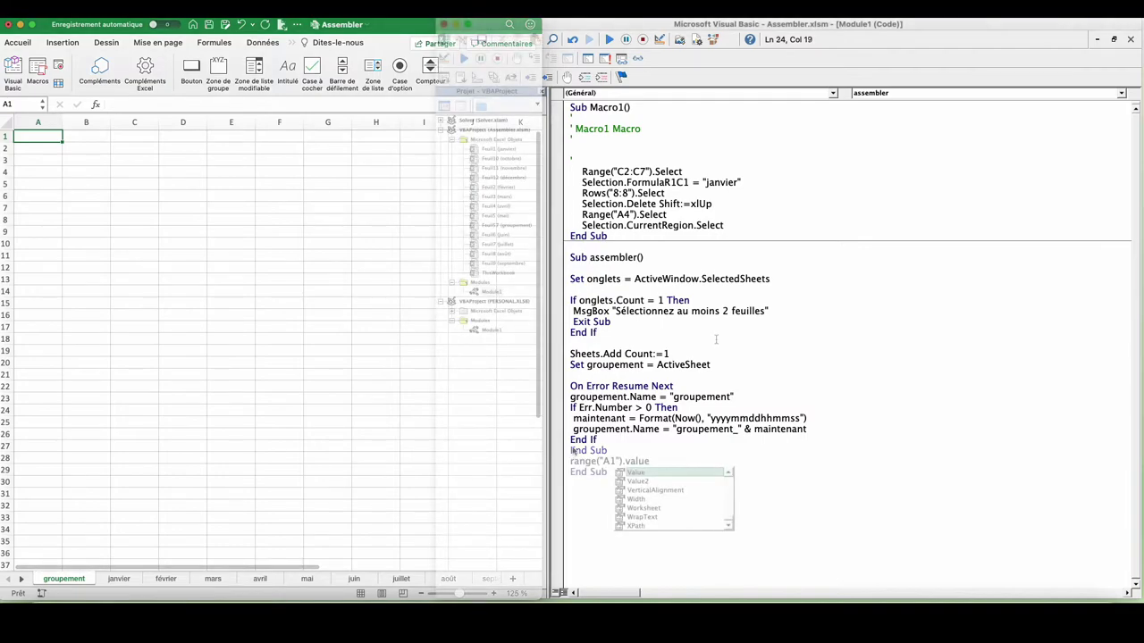
- Write the heading "Feuille" into A1 and add an empty For Each feuille In onglets … Next feuille loop
{"action": "type", "text": "= \""}
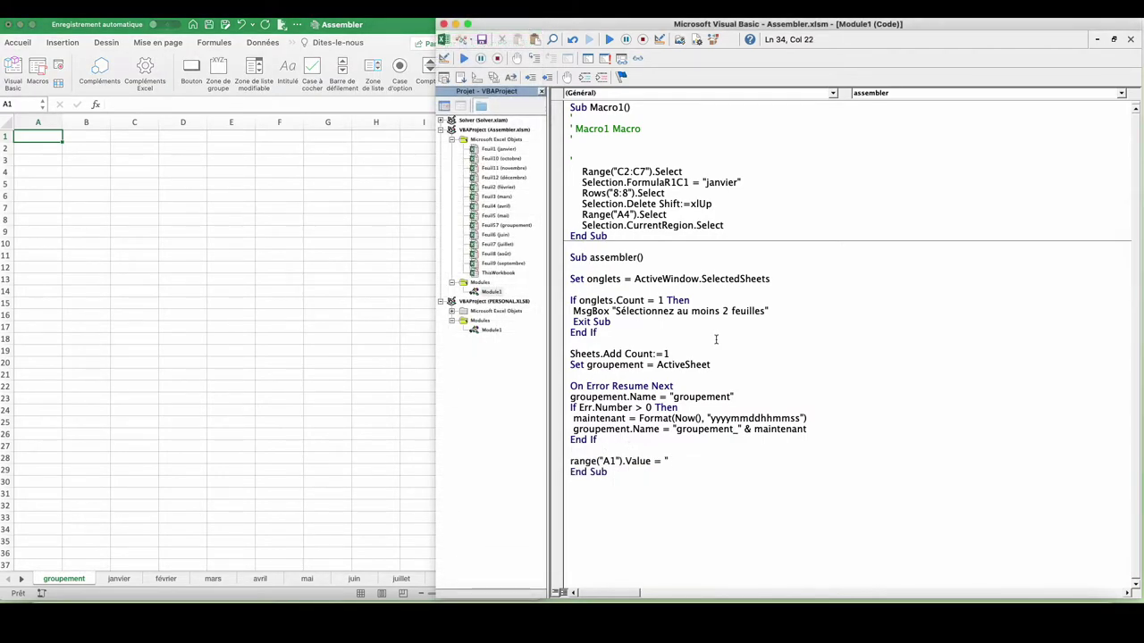
{"action": "type", "text": "Feuille"}
{"action": "key", "text": "Return"}
{"action": "key", "text": "Return"}
{"action": "type", "text": "for each "}
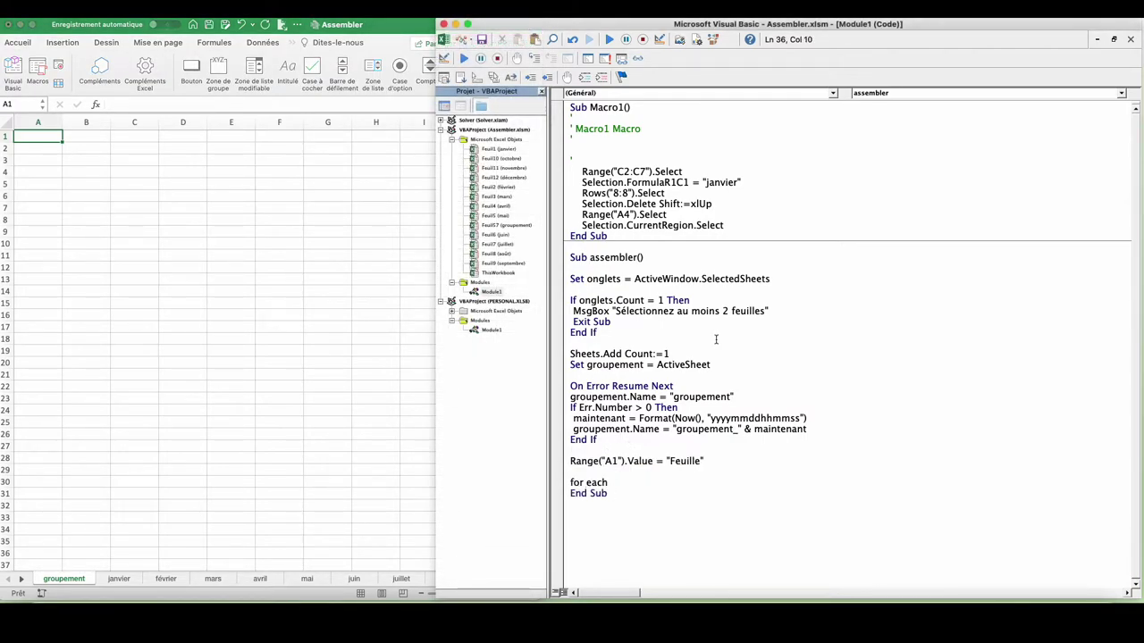
{"action": "type", "text": "feuille "}
{"action": "type", "text": "in onglets"}
{"action": "key", "text": "Down"}
{"action": "key", "text": "Up"}
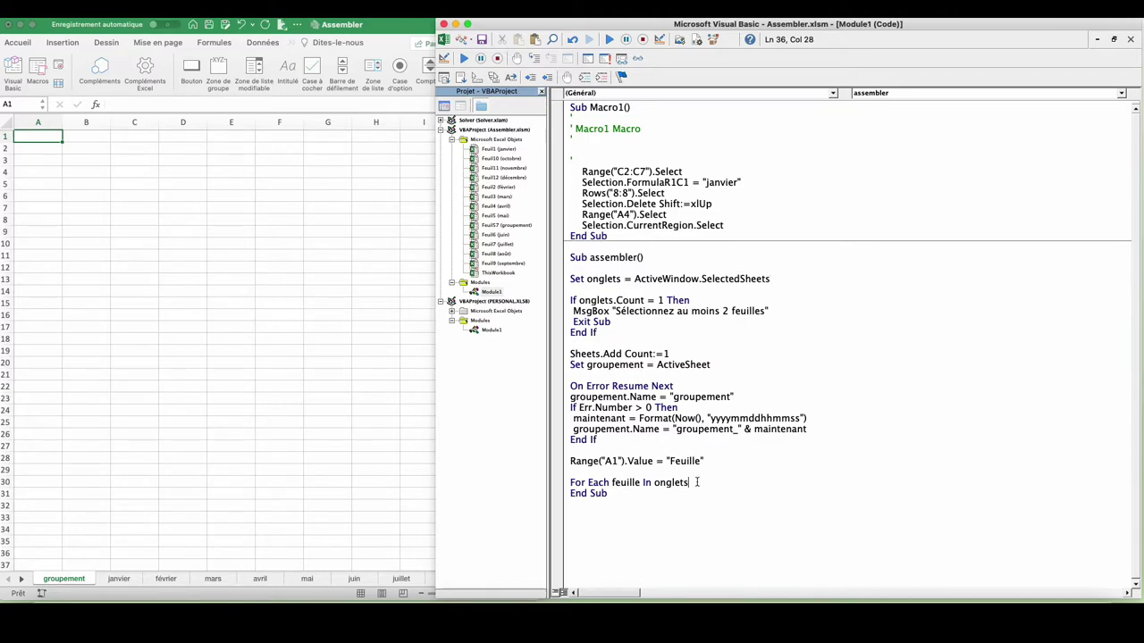
{"action": "key", "text": "Return"}
{"action": "key", "text": "Return"}
{"action": "type", "text": "next"}
{"action": "key", "text": "Down"}
{"action": "key", "text": "Up"}
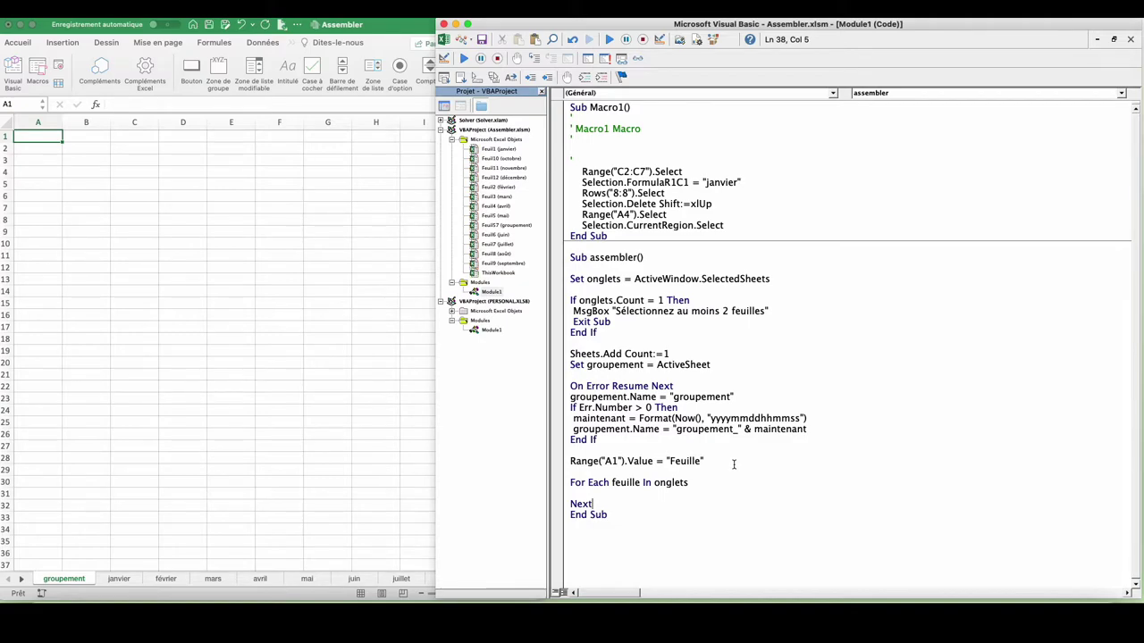
{"action": "type", "text": "feui"}
{"action": "key", "text": "Up"}
{"action": "key", "text": "Up"}
{"action": "key", "text": "End"}
{"action": "key", "text": "Return"}
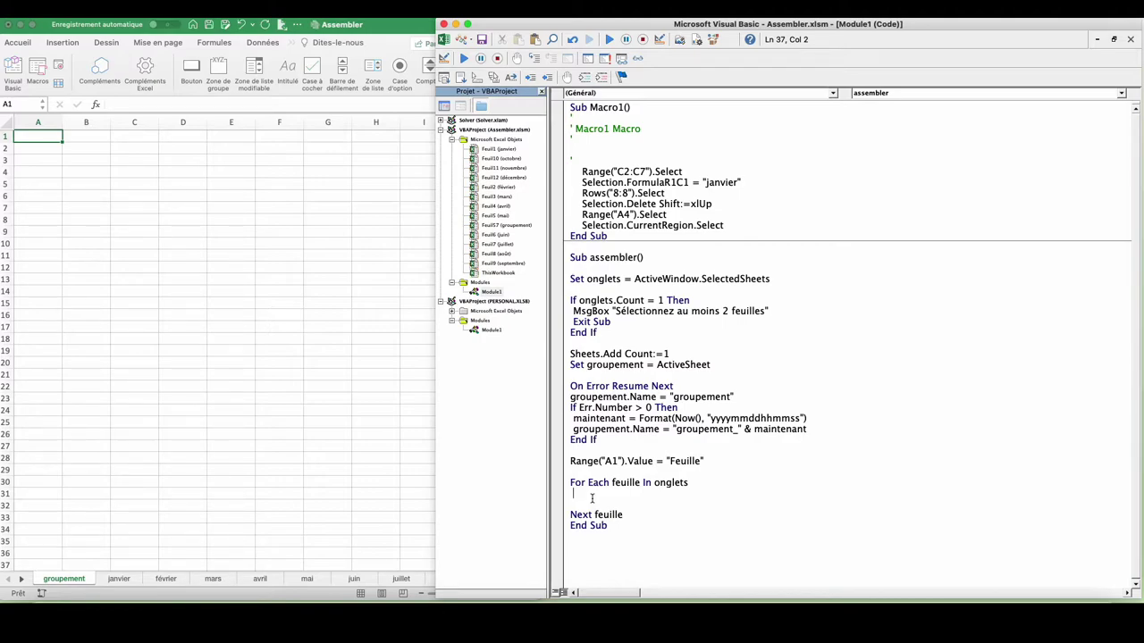
- Inside the loop, set data to feuille.Range("A1").CurrentRegion and add data.Copy
{"action": "double_click", "coordinate": [630, 225]}
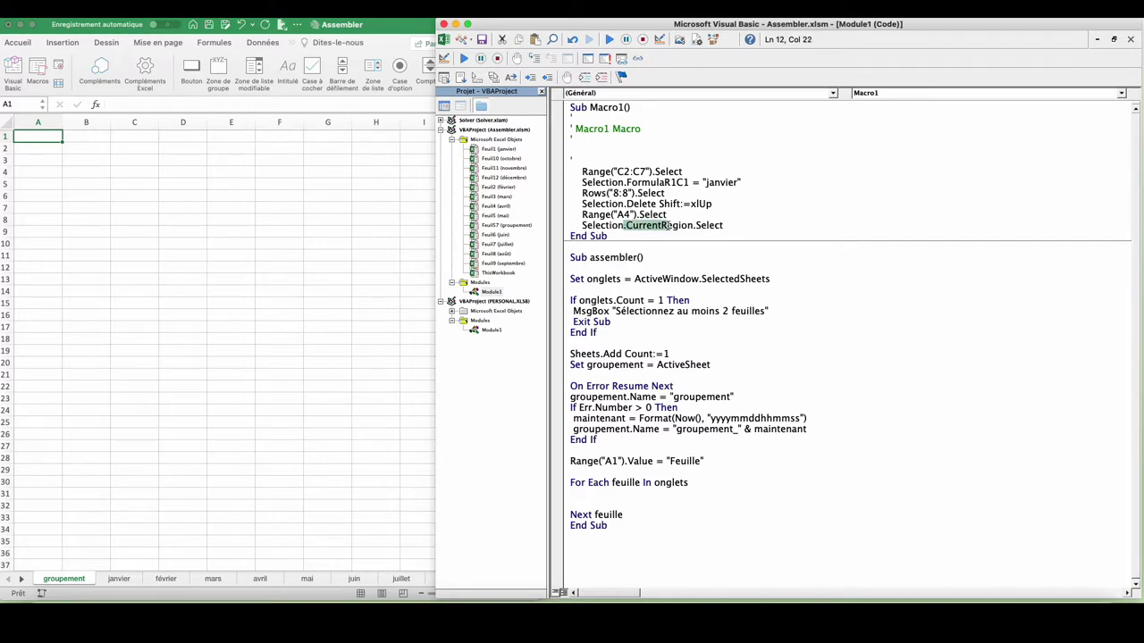
{"action": "left_click", "coordinate": [597, 496]}
{"action": "type", "text": "feuille."}
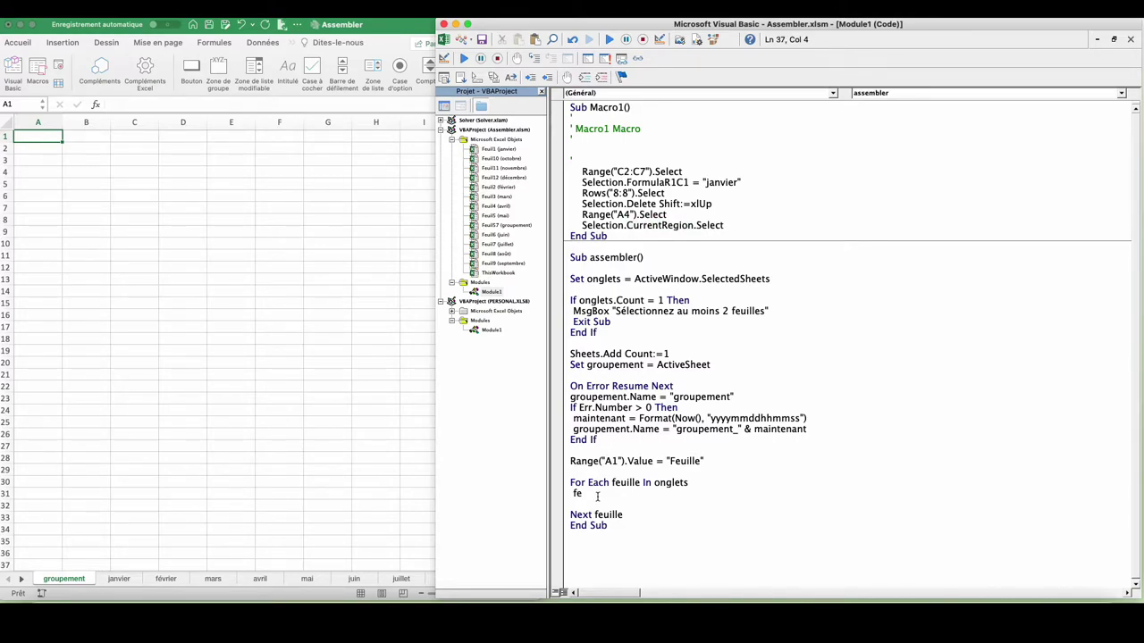
{"action": "type", "text": "ran"}
{"action": "type", "text": "ge(\"A1\")"}
{"action": "type", "text": ".CurrentRegion"}
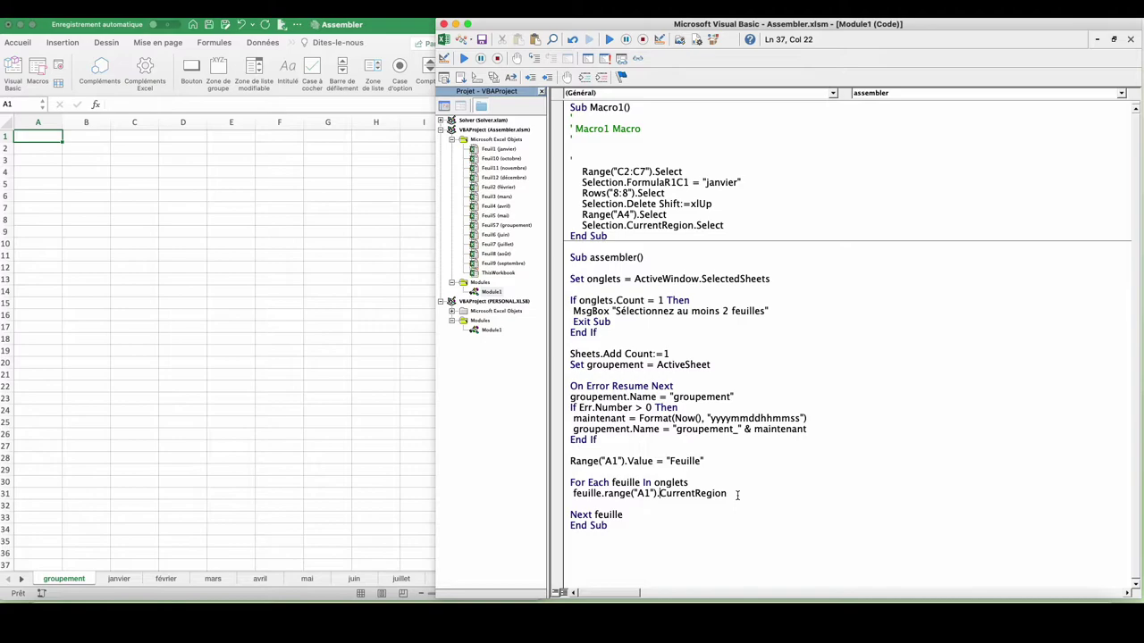
{"action": "key", "text": "Down"}
{"action": "type", "text": "s"}
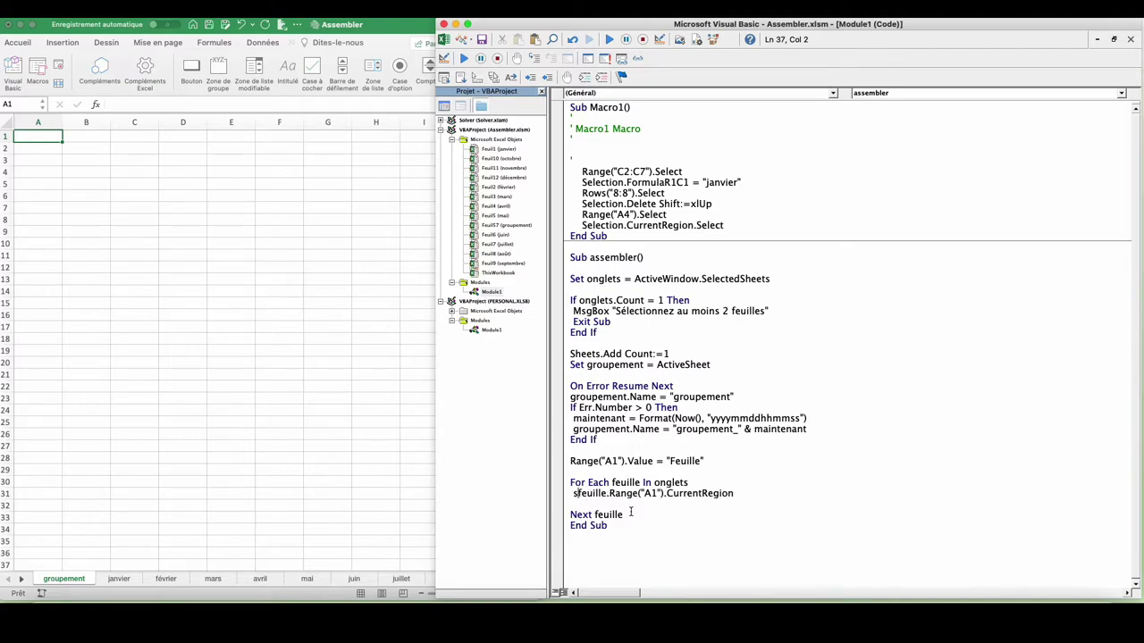
{"action": "type", "text": "et data ="}
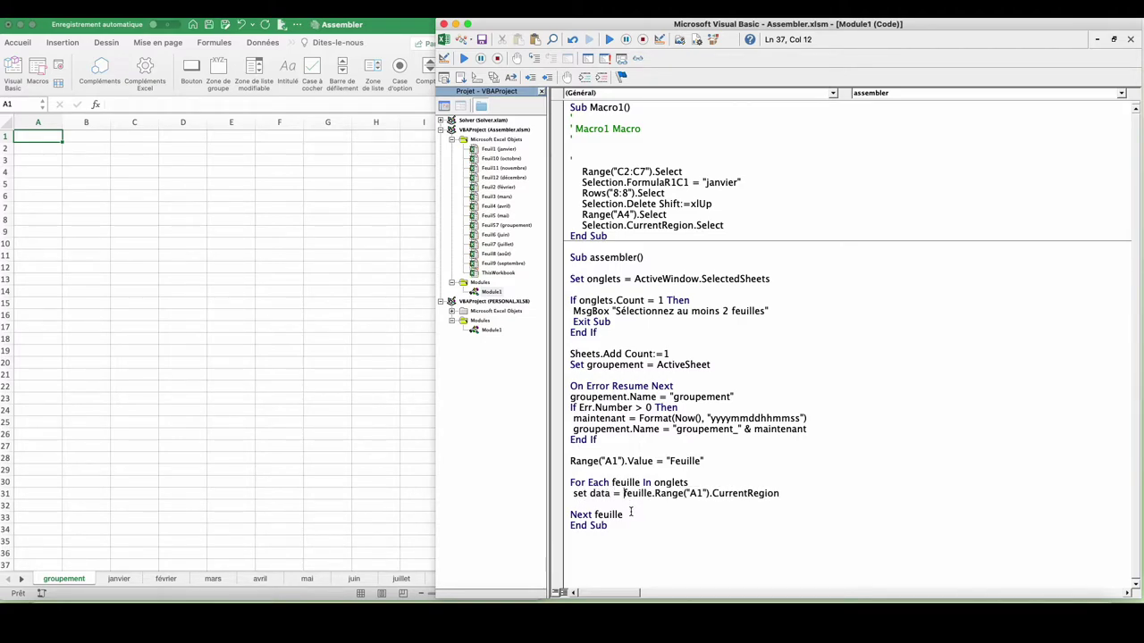
{"action": "key", "text": "Return"}
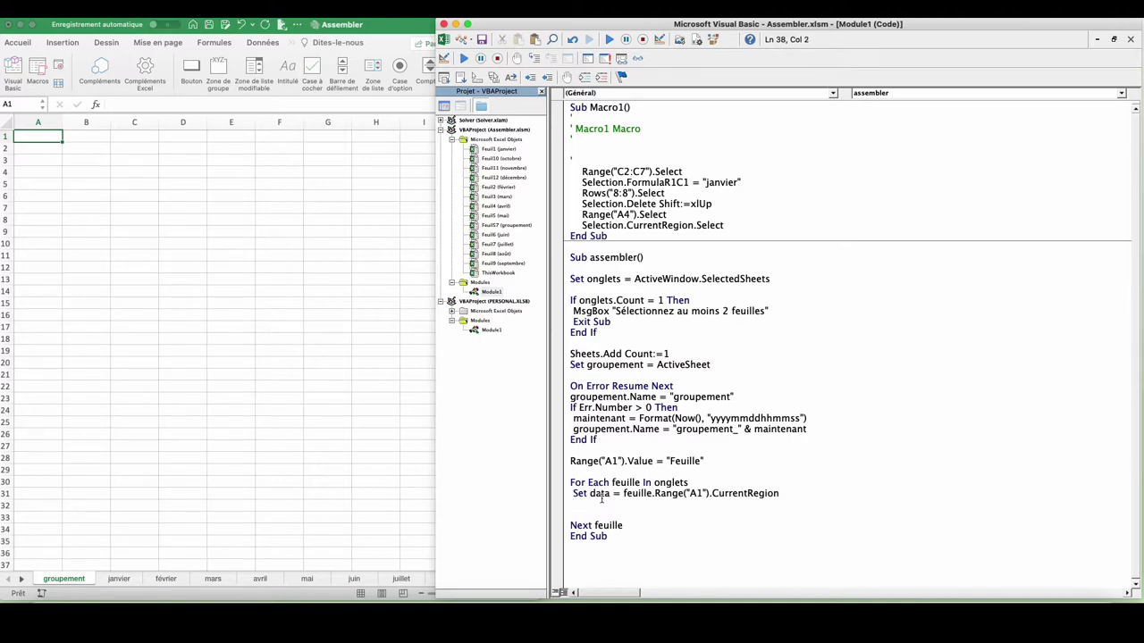
{"action": "type", "text": "dat"}
{"action": "type", "text": ".Copy"}
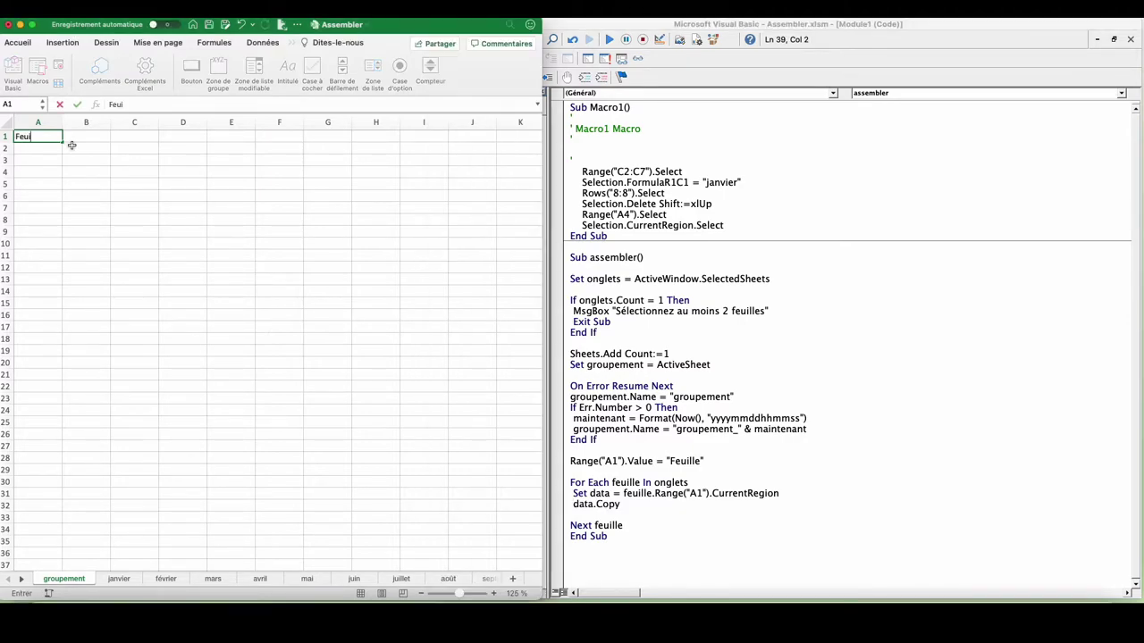
{"action": "type", "text": "le"}
- Commit the Feuille heading in A1 and open blank lines above the For Each loop for i = 1
{"action": "left_click", "coordinate": [74, 138]}
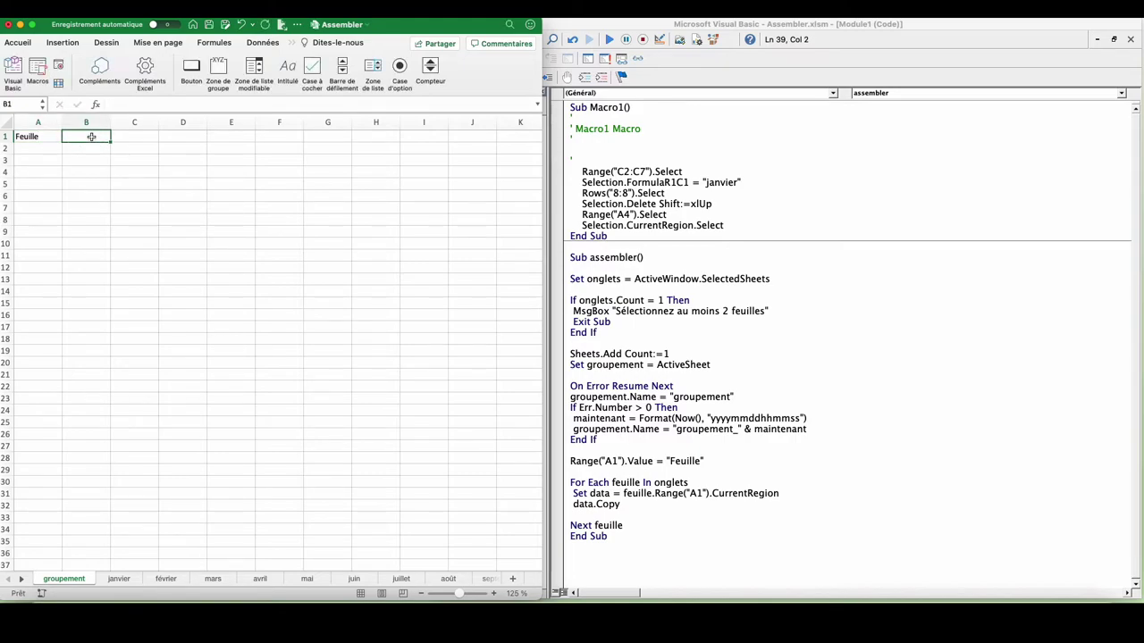
{"action": "left_click", "coordinate": [91, 340]}
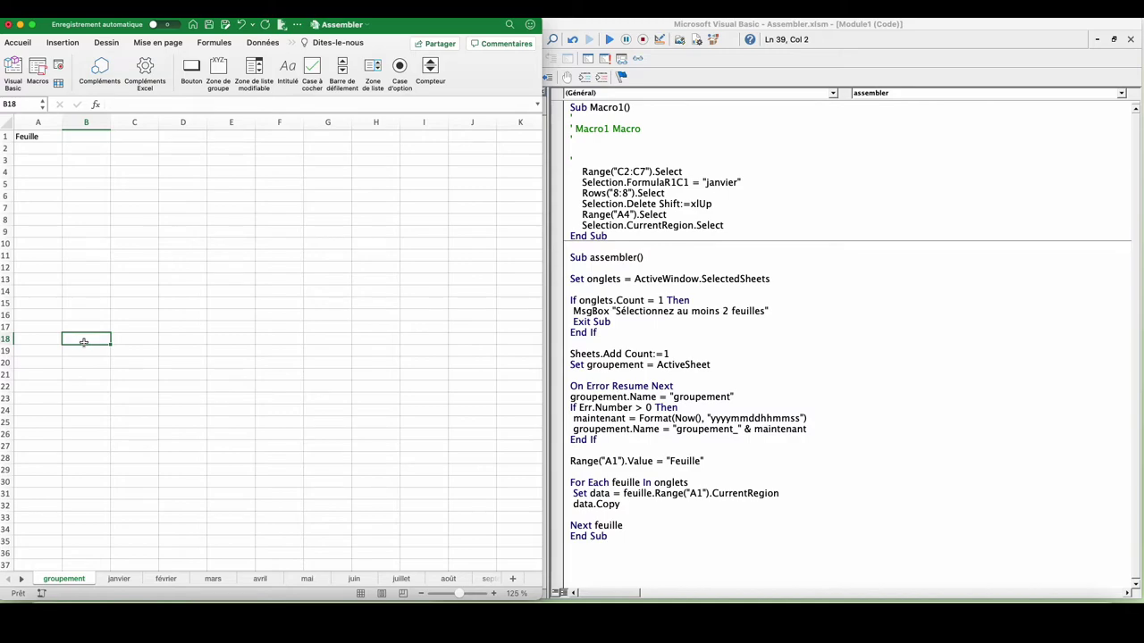
{"action": "left_click", "coordinate": [597, 472]}
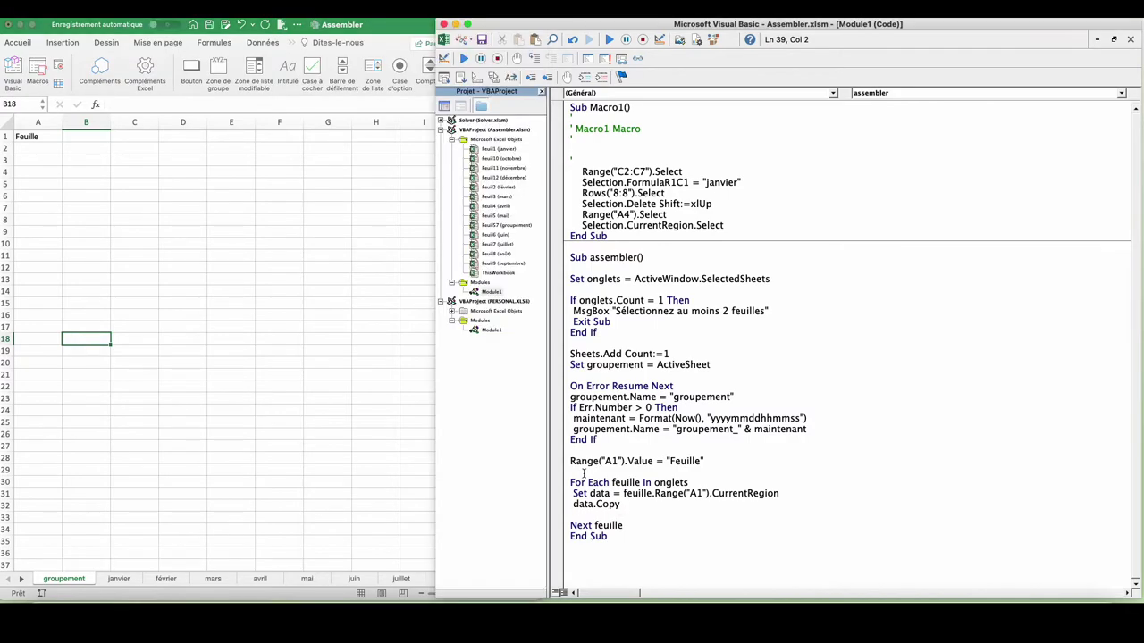
{"action": "key", "text": "Return"}
{"action": "left_click", "coordinate": [592, 476]}
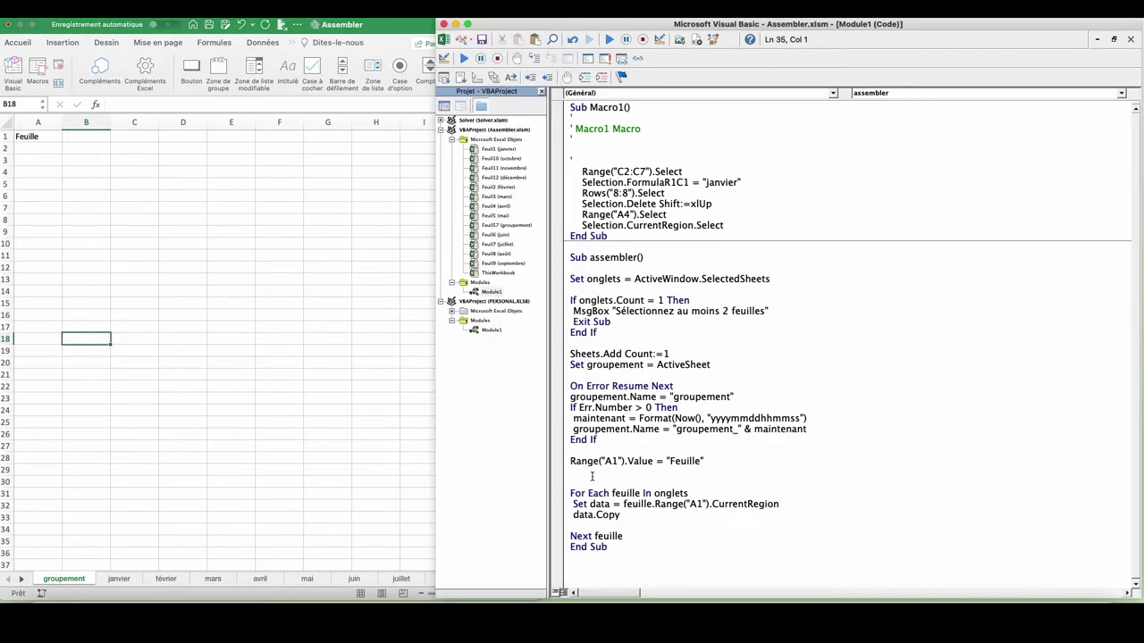
{"action": "key", "text": "Return"}
{"action": "type", "text": "i = 1"}
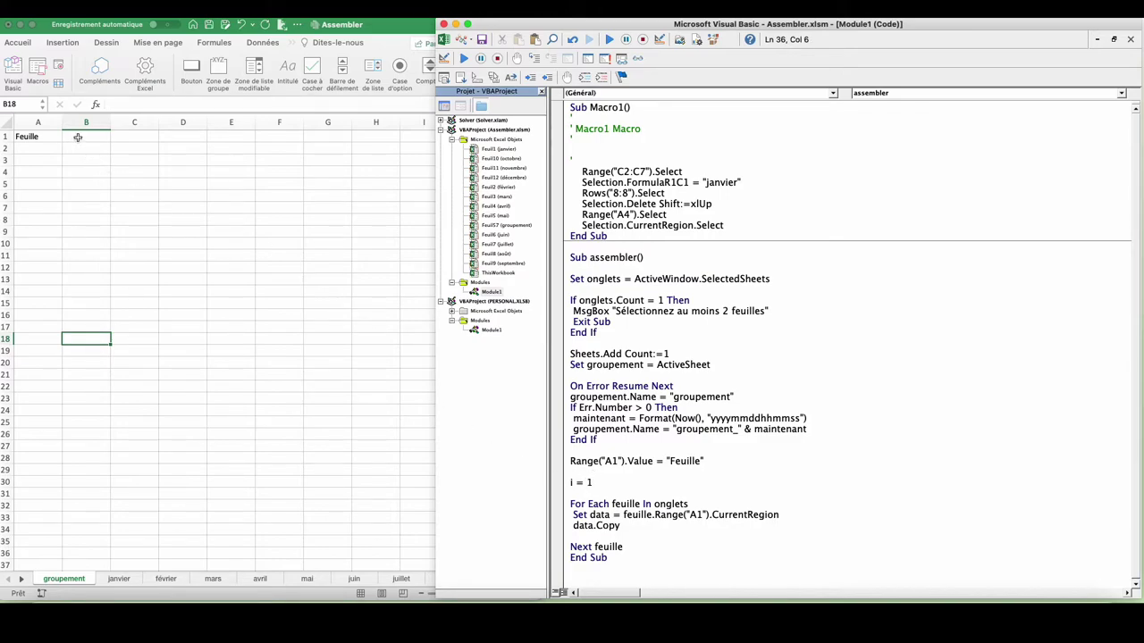
- Check the Date column data on the janvier sheet, then return to groupement
{"action": "left_click", "coordinate": [112, 581]}
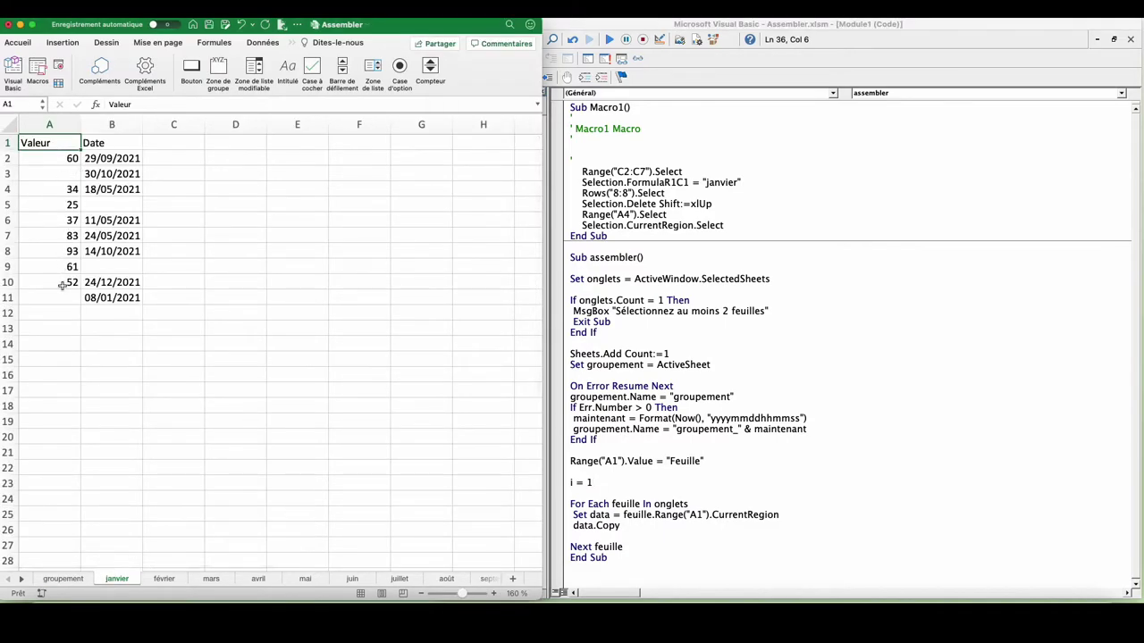
{"action": "left_click_drag", "start_coordinate": [83, 145], "coordinate": [100, 301]}
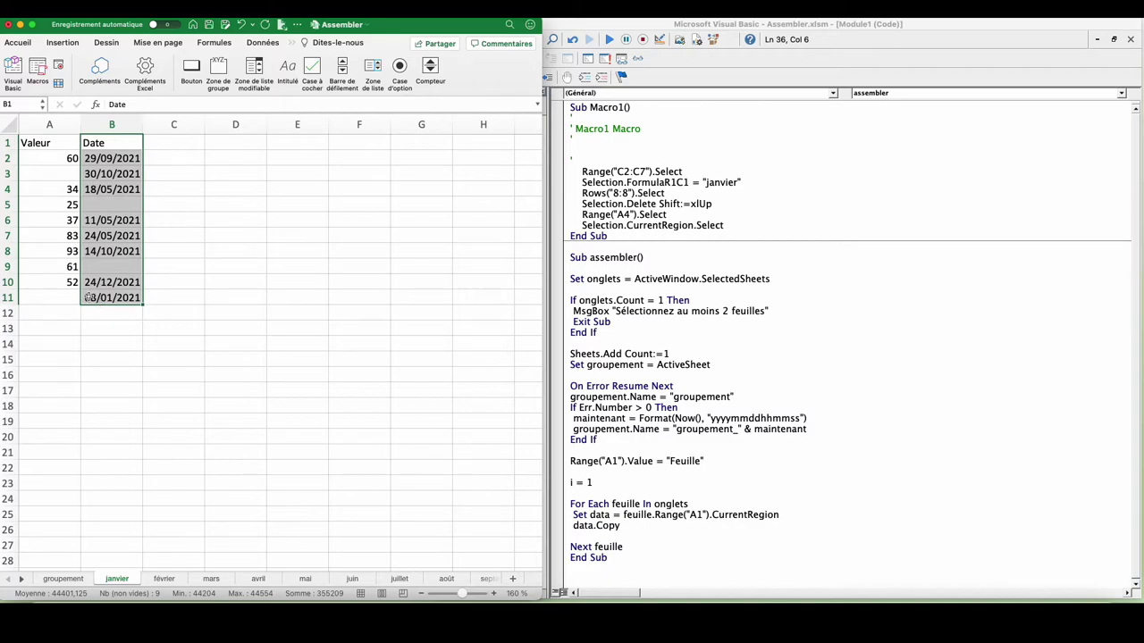
{"action": "left_click", "coordinate": [64, 579]}
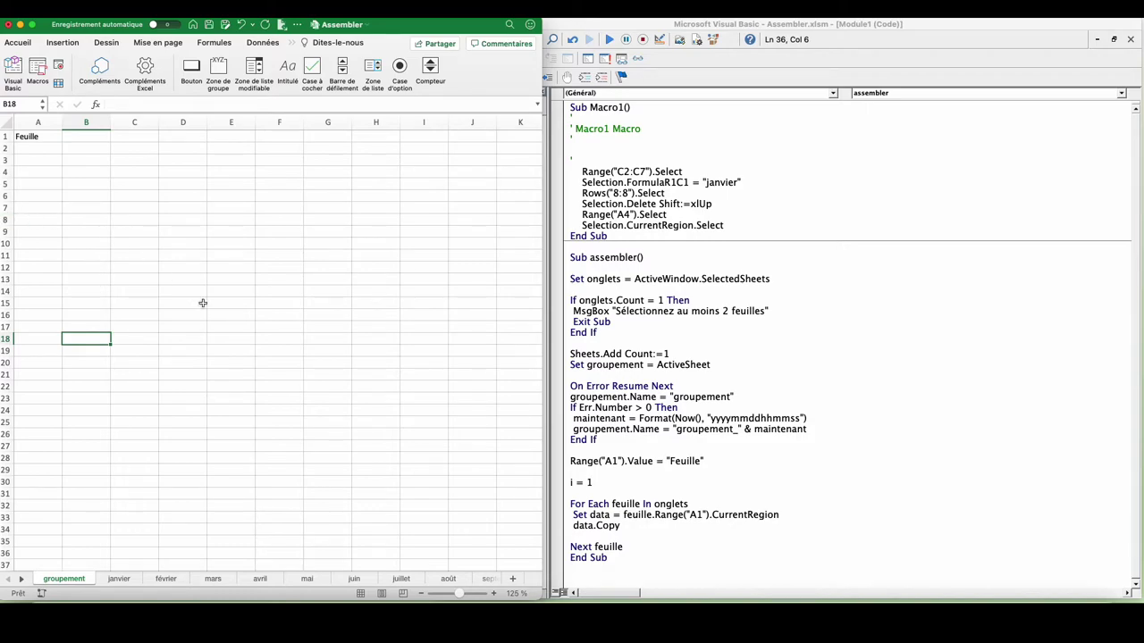
- Add groupement.Range("B" & i).Select on the line after data.Copy
{"action": "left_click", "coordinate": [590, 537]}
{"action": "type", "text": "groupement."}
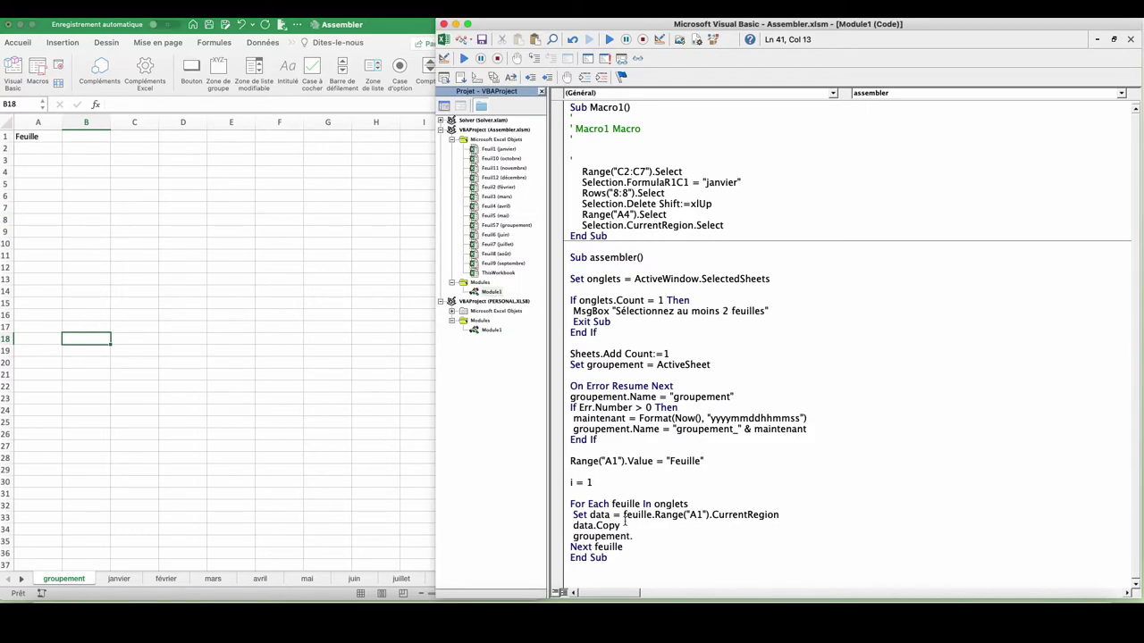
{"action": "type", "text": "range("}
{"action": "type", "text": "\""}
{"action": "type", "text": "B\"& i"}
{"action": "left_click", "coordinate": [588, 483]}
{"action": "left_click", "coordinate": [708, 539]}
{"action": "type", "text": ".s"}
{"action": "type", "text": "elect"}
{"action": "key", "text": "Return"}
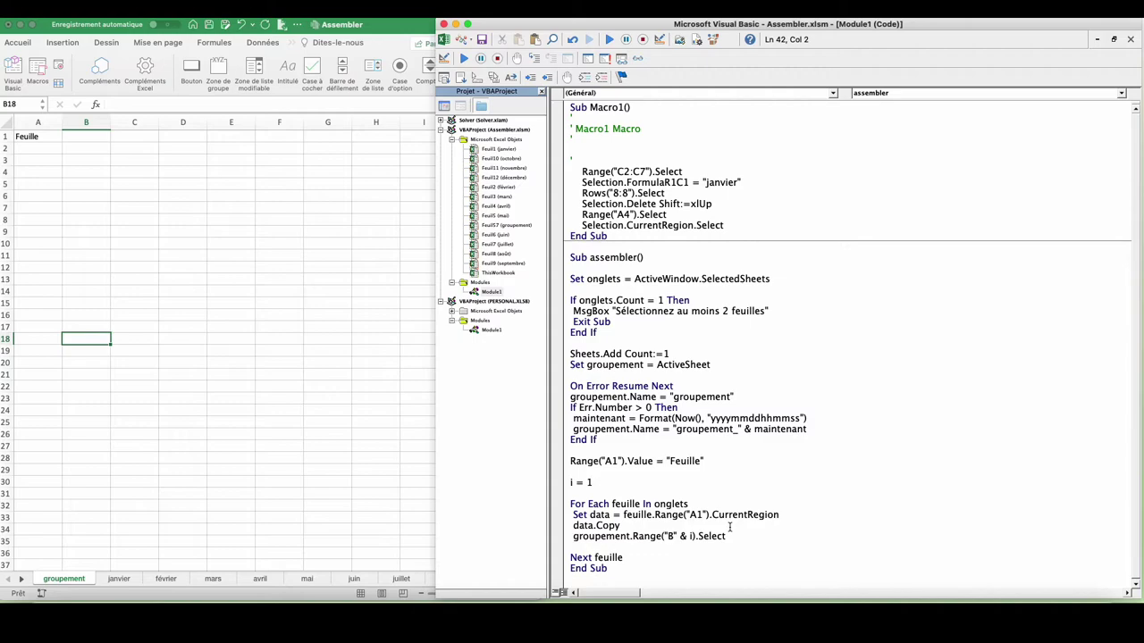
- Bring the workbook forward and show the janvier sheet
{"action": "left_click", "coordinate": [687, 300]}
{"action": "left_click", "coordinate": [131, 479]}
{"action": "left_click", "coordinate": [119, 580]}
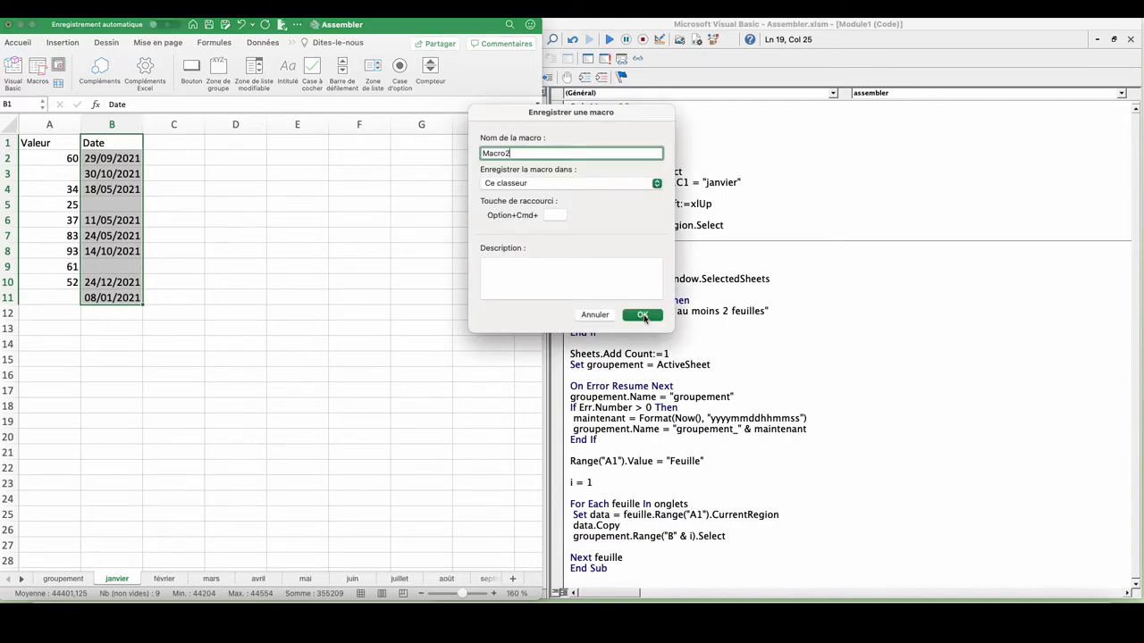
- Record Macro2 copying janvier's B1:B8 to E4, then select its ActiveSheet.Paste line
{"action": "left_click", "coordinate": [643, 315]}
{"action": "left_click_drag", "start_coordinate": [111, 143], "coordinate": [107, 247]}
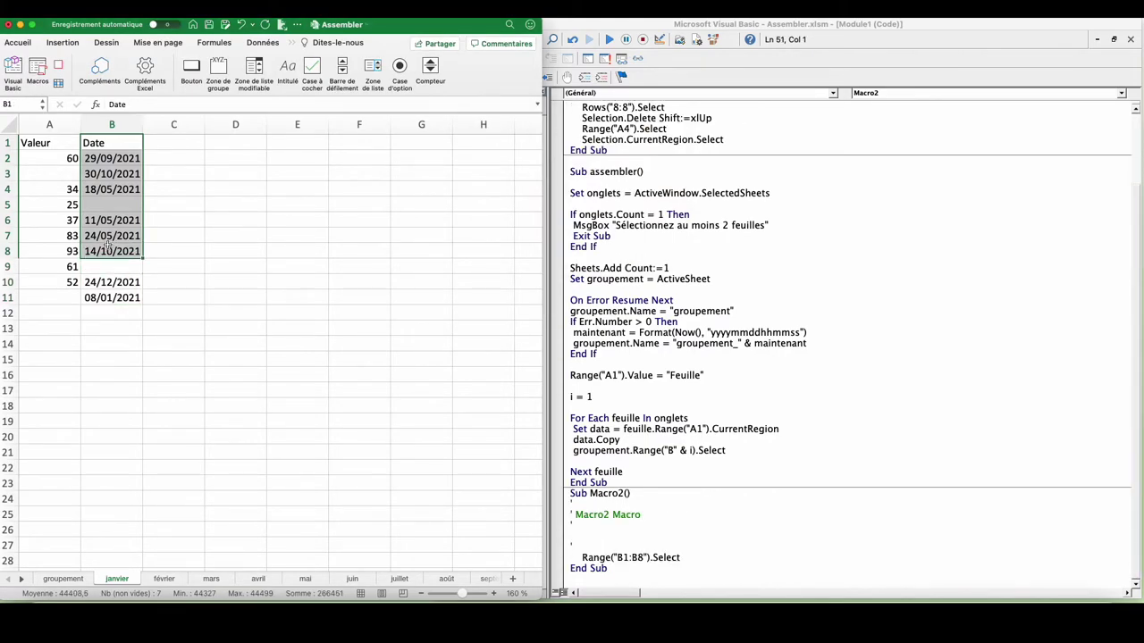
{"action": "key", "text": "super+c"}
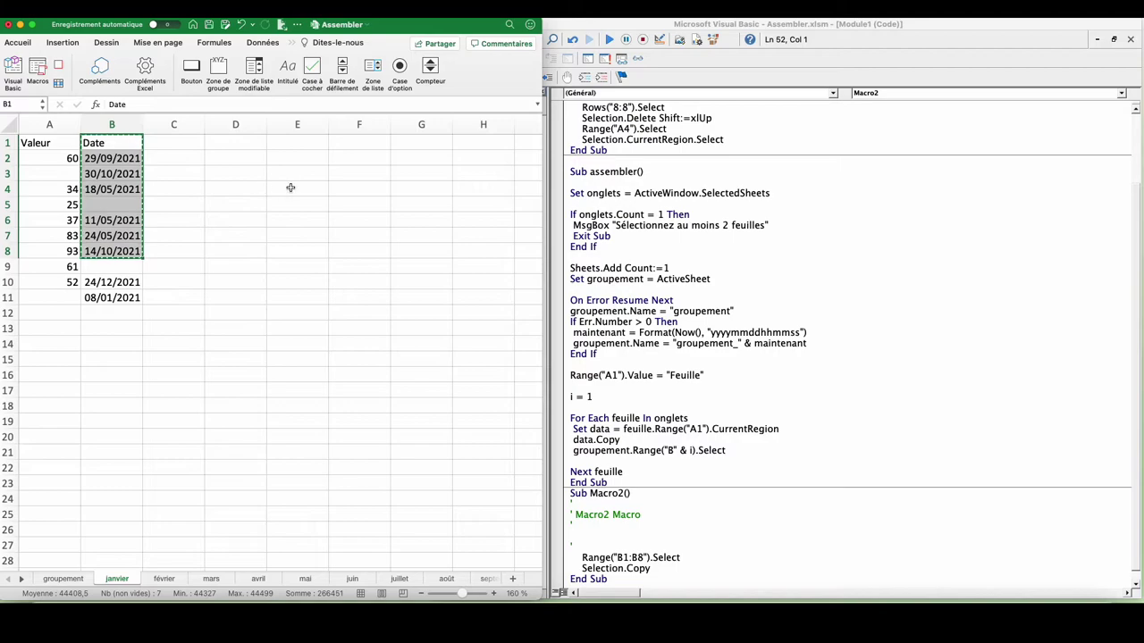
{"action": "left_click", "coordinate": [290, 187]}
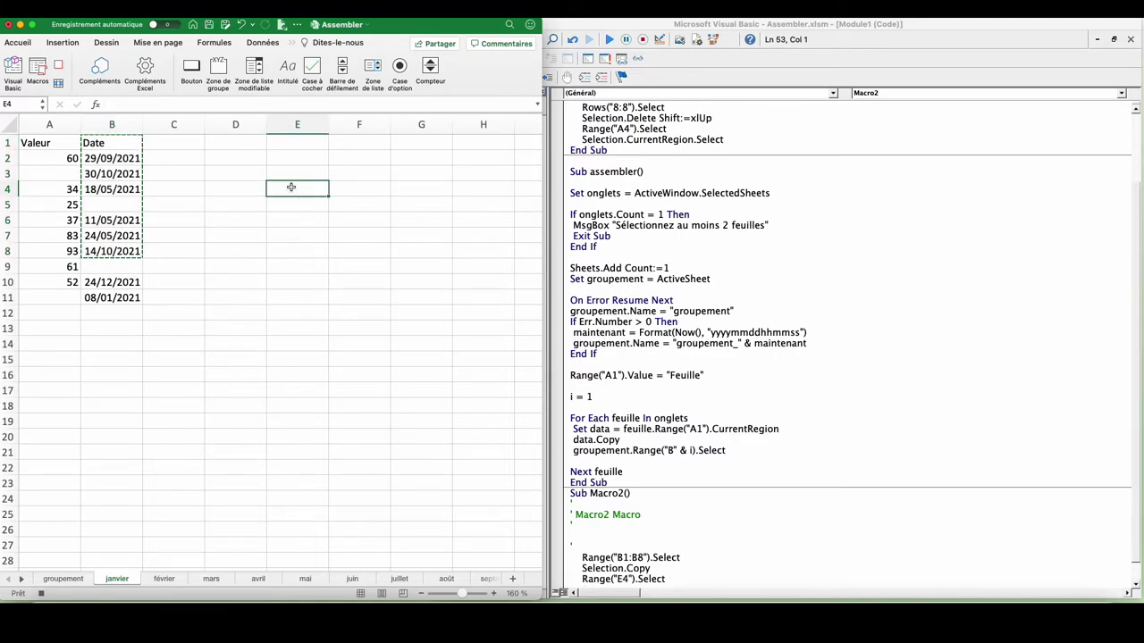
{"action": "key", "text": "super+v"}
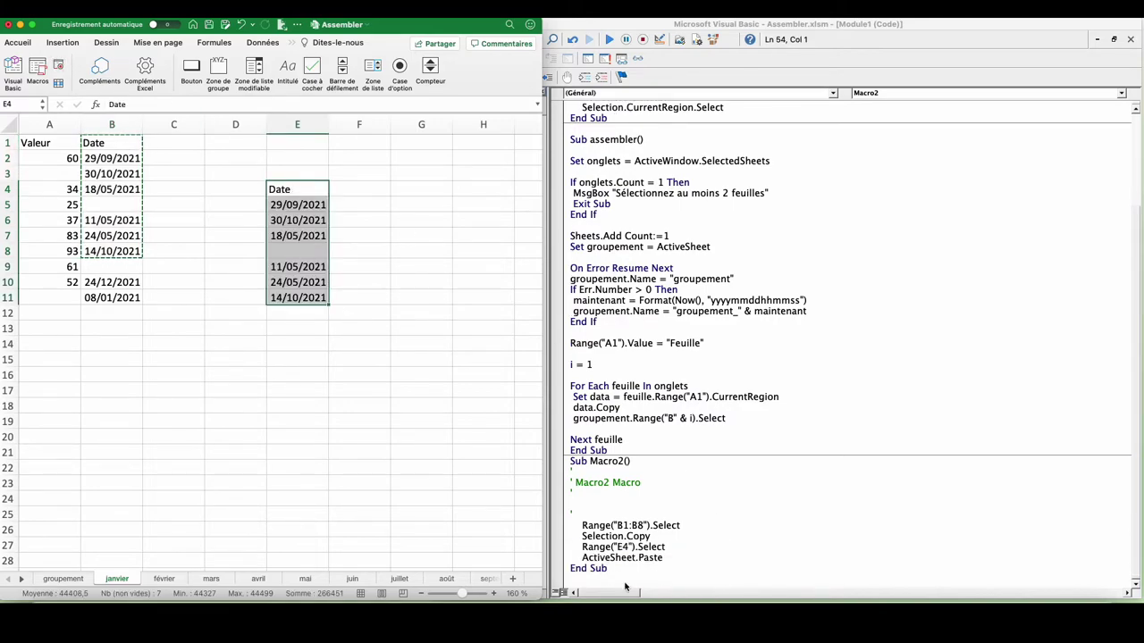
{"action": "left_click", "coordinate": [578, 555]}
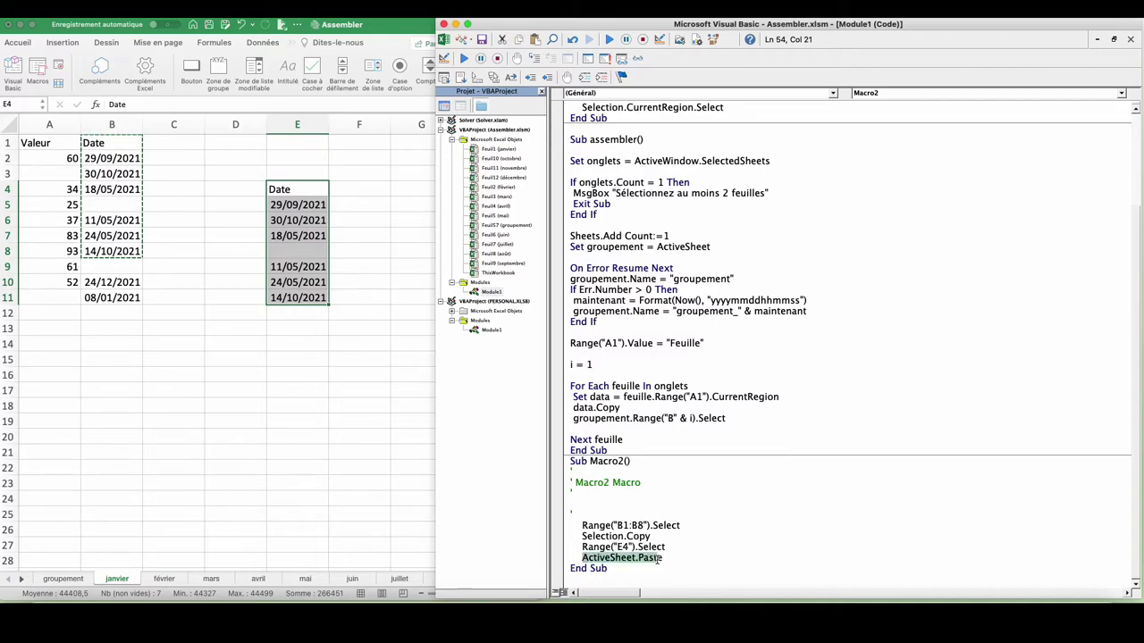
{"action": "left_click_drag", "start_coordinate": [582, 557], "coordinate": [663, 559]}
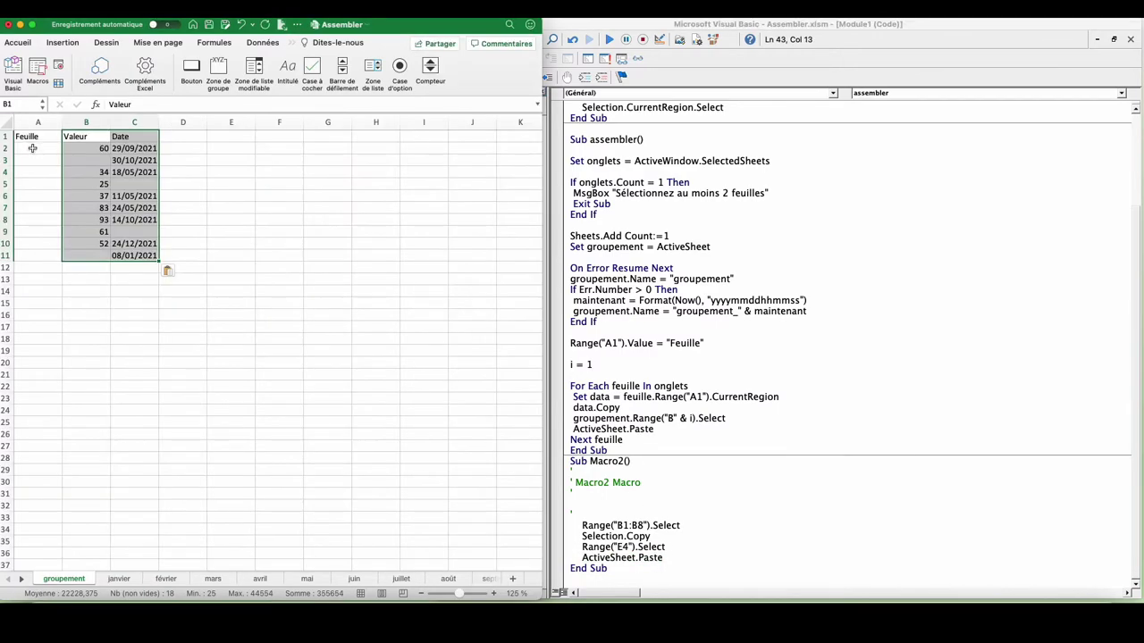
- Add Range("A" & (i + 1) & ":A" & data.Rows.Count).Select after ActiveSheet.Paste
{"action": "left_click_drag", "start_coordinate": [32, 148], "coordinate": [35, 254]}
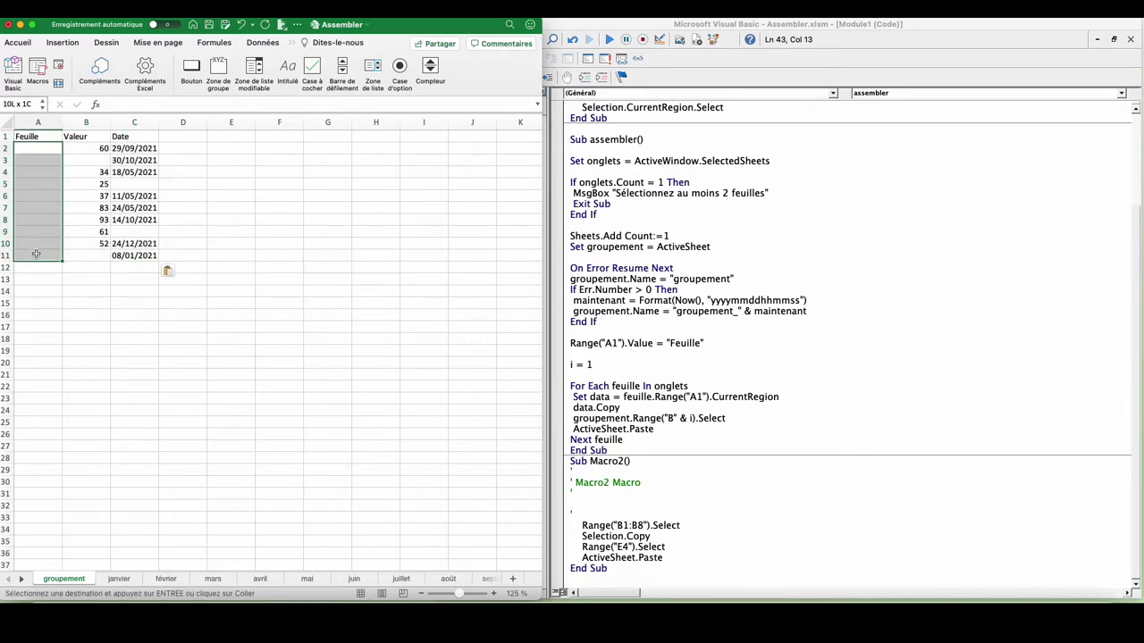
{"action": "left_click", "coordinate": [664, 429]}
{"action": "key", "text": "Return"}
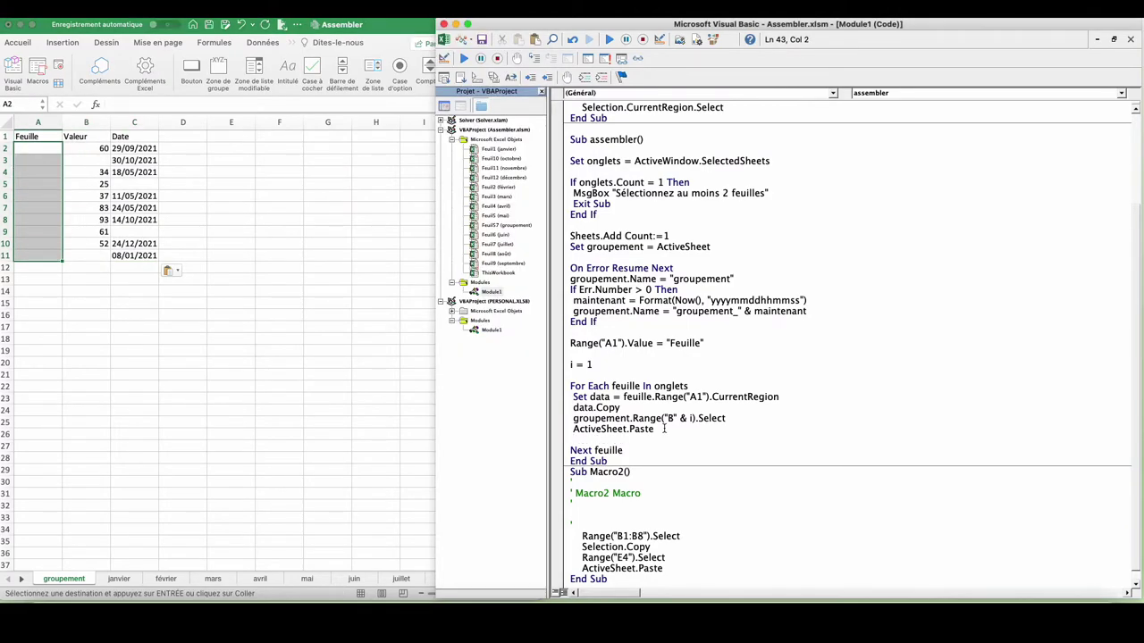
{"action": "type", "text": "range("}
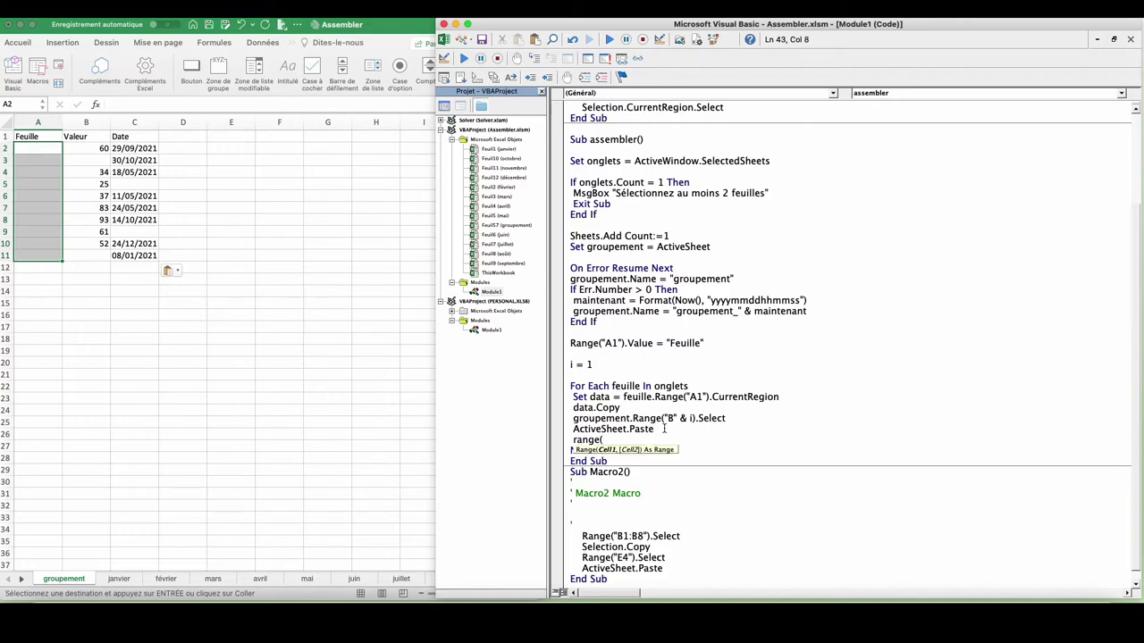
{"action": "type", "text": "\"A"}
{"action": "type", "text": "\"&(i+1)&\""}
{"action": "type", "text": ":"}
{"action": "key", "text": "BackSpace"}
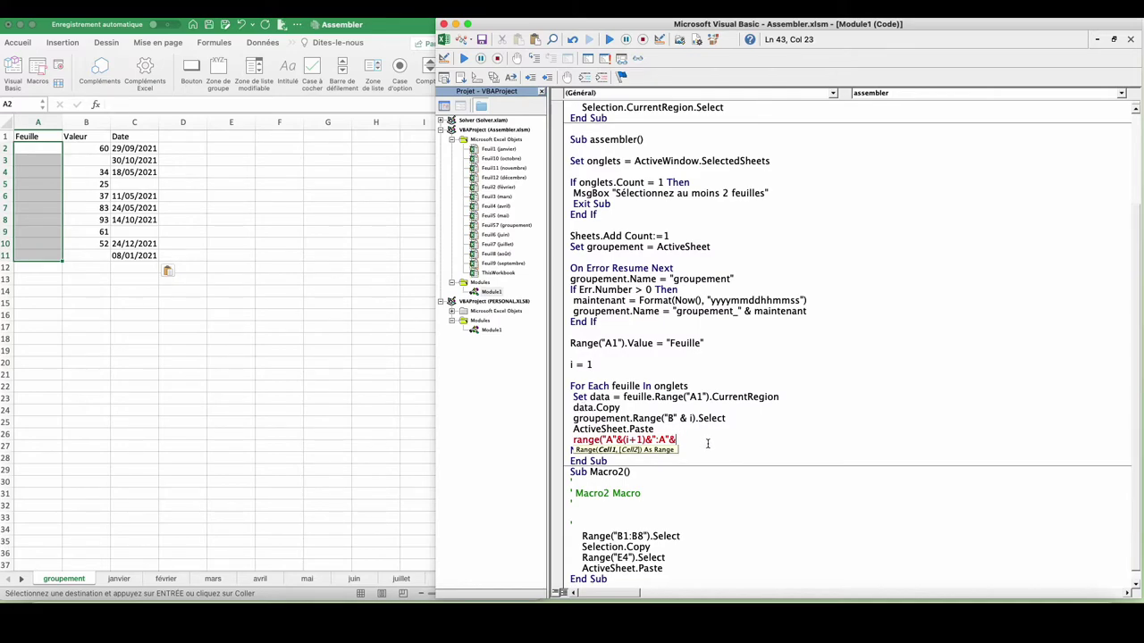
{"action": "type", "text": "dat"}
{"action": "type", "text": "t)"}
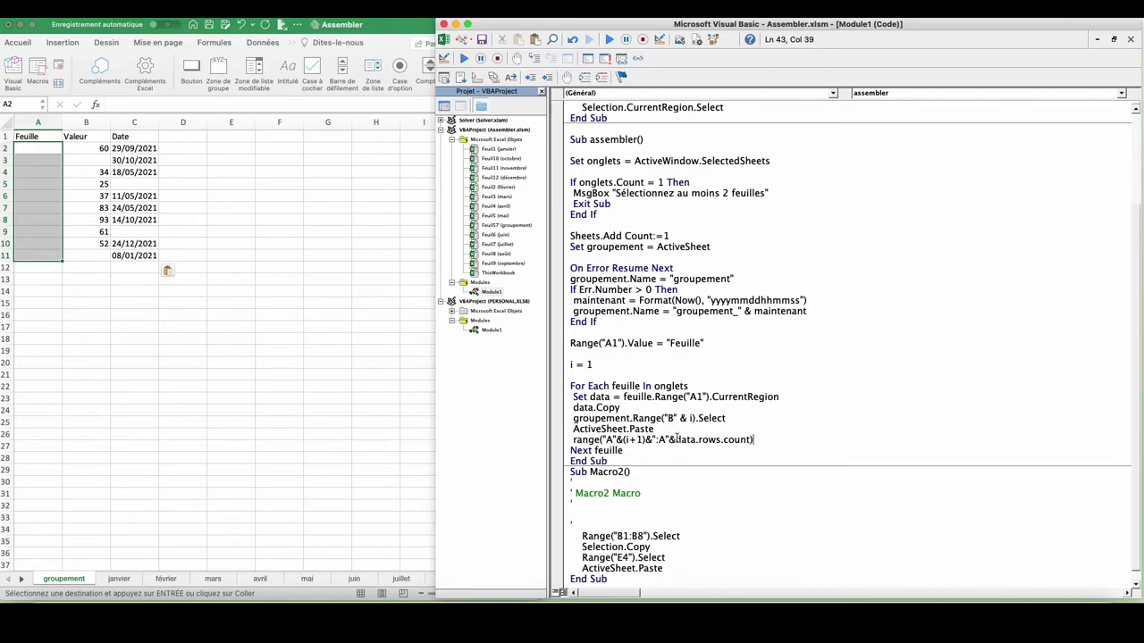
{"action": "type", "text": "."}
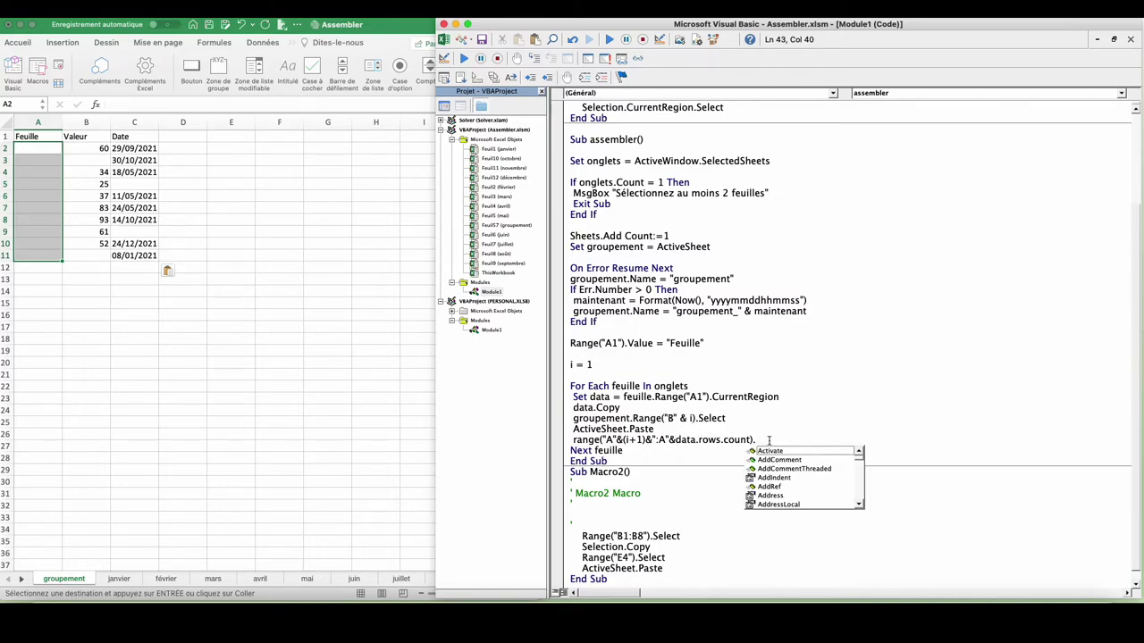
{"action": "type", "text": "se"}
{"action": "key", "text": "Tab"}
{"action": "key", "text": "Down"}
{"action": "key", "text": "Down"}
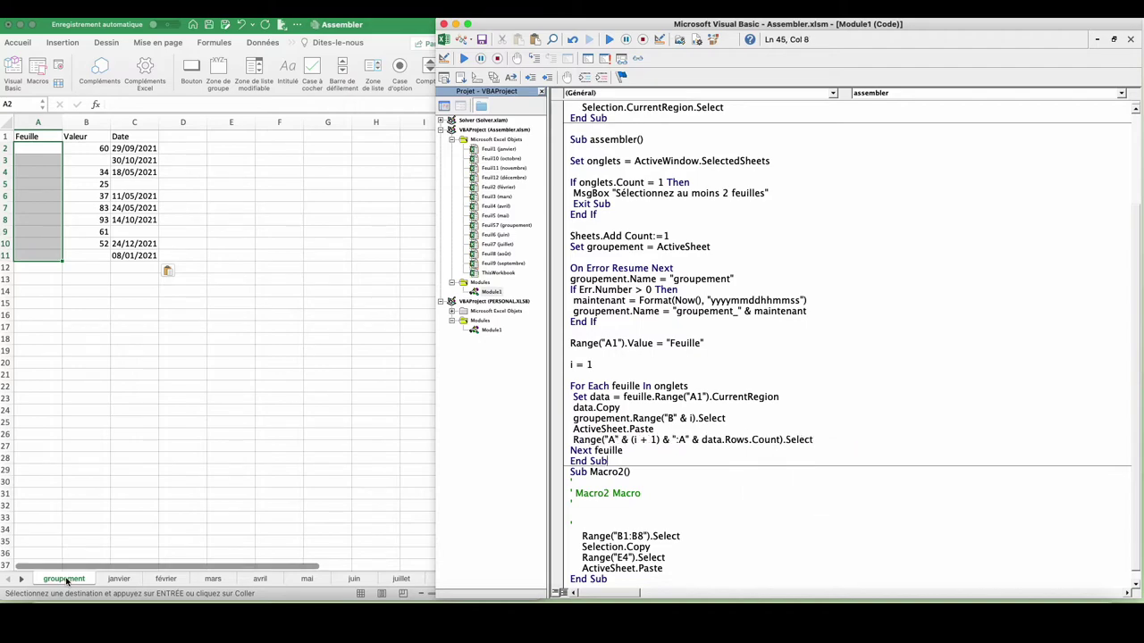
- Delete the groupement sheet and confirm the deletion
{"action": "left_click", "coordinate": [65, 580]}
{"action": "right_click", "coordinate": [66, 579]}
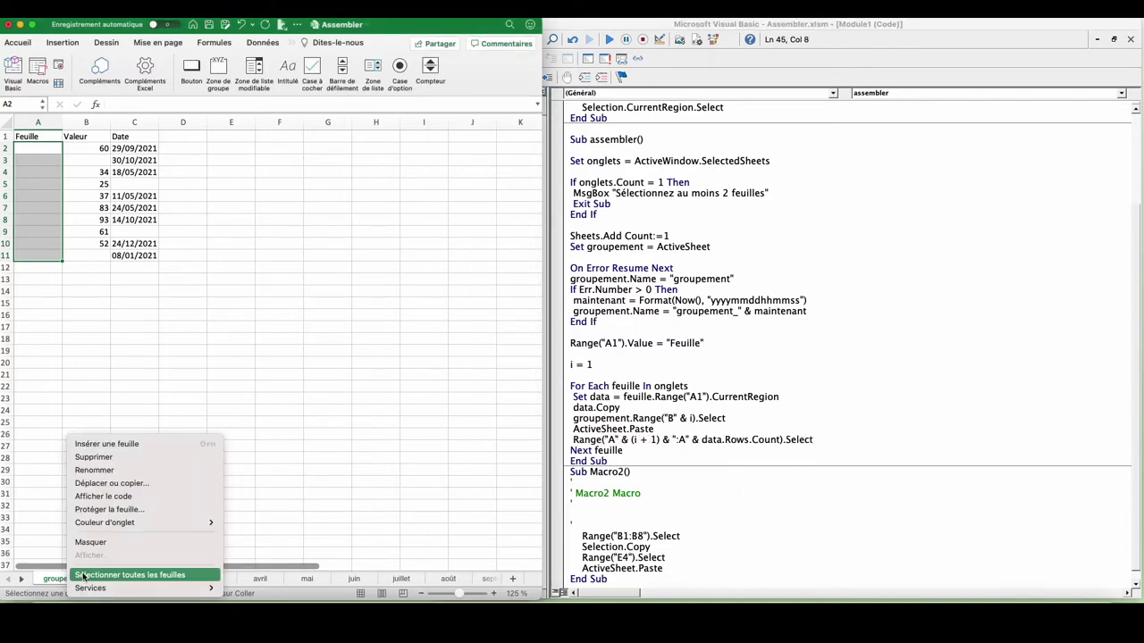
{"action": "left_click", "coordinate": [116, 458]}
{"action": "key", "text": "Return"}
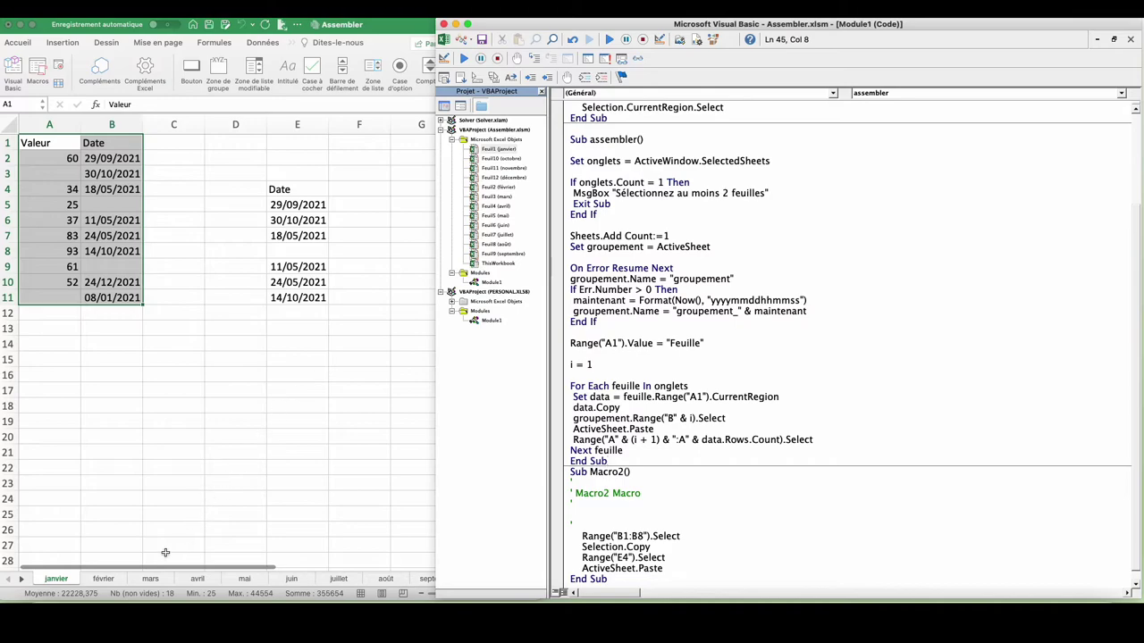
- Group février with janvier and set a breakpoint on the For Each line
{"action": "left_click", "coordinate": [100, 581]}
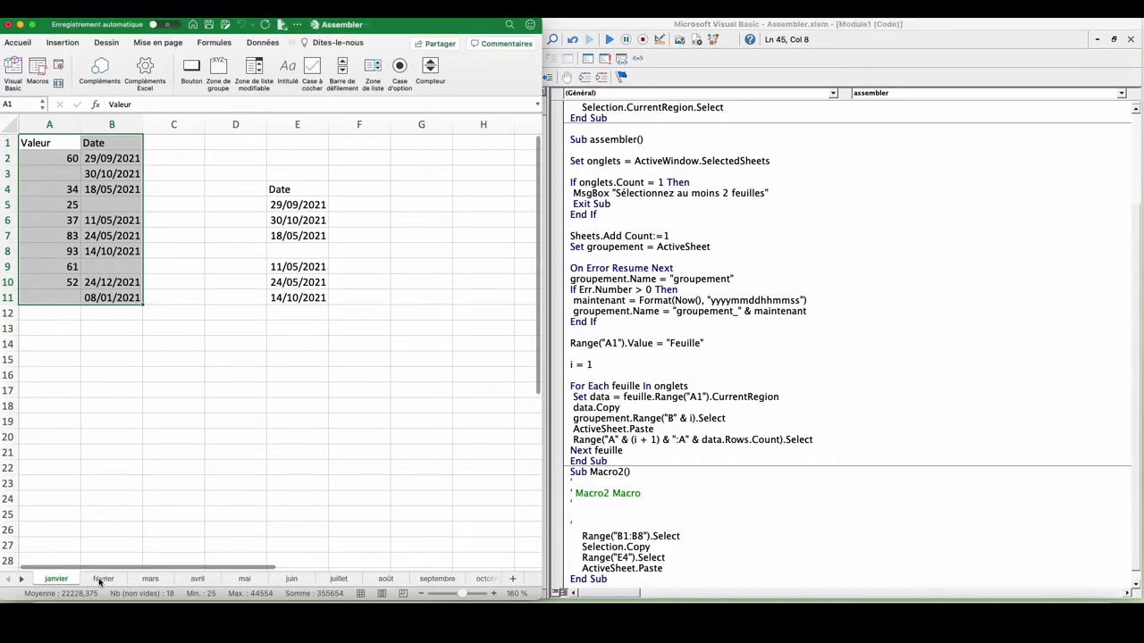
{"action": "left_click", "coordinate": [103, 579], "text": "shift"}
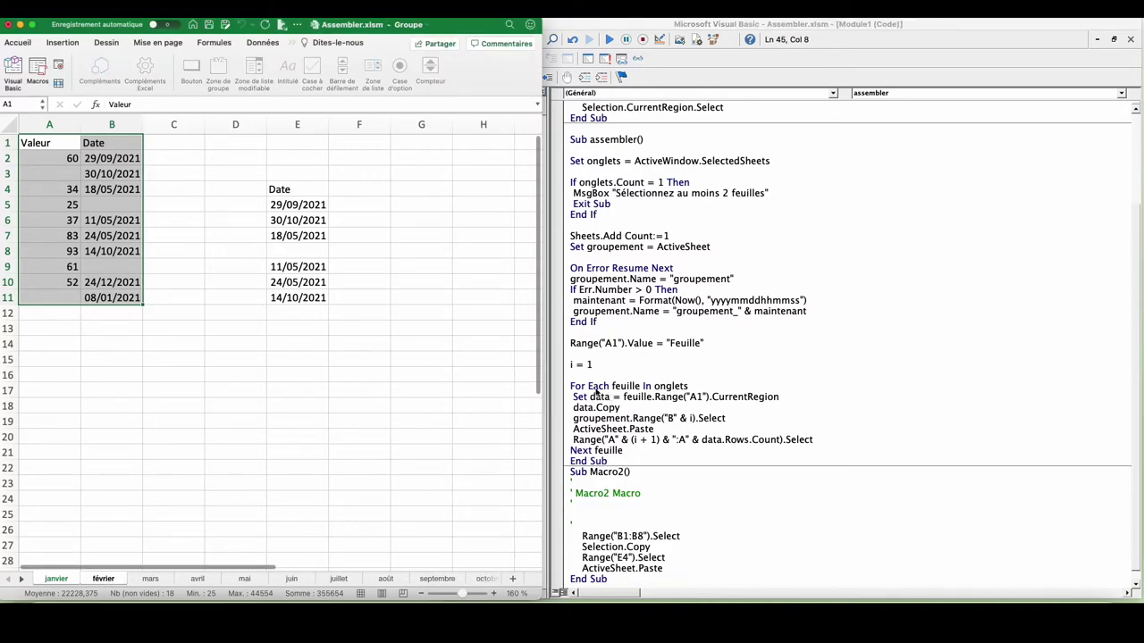
{"action": "left_click", "coordinate": [554, 389]}
{"action": "left_click", "coordinate": [556, 387]}
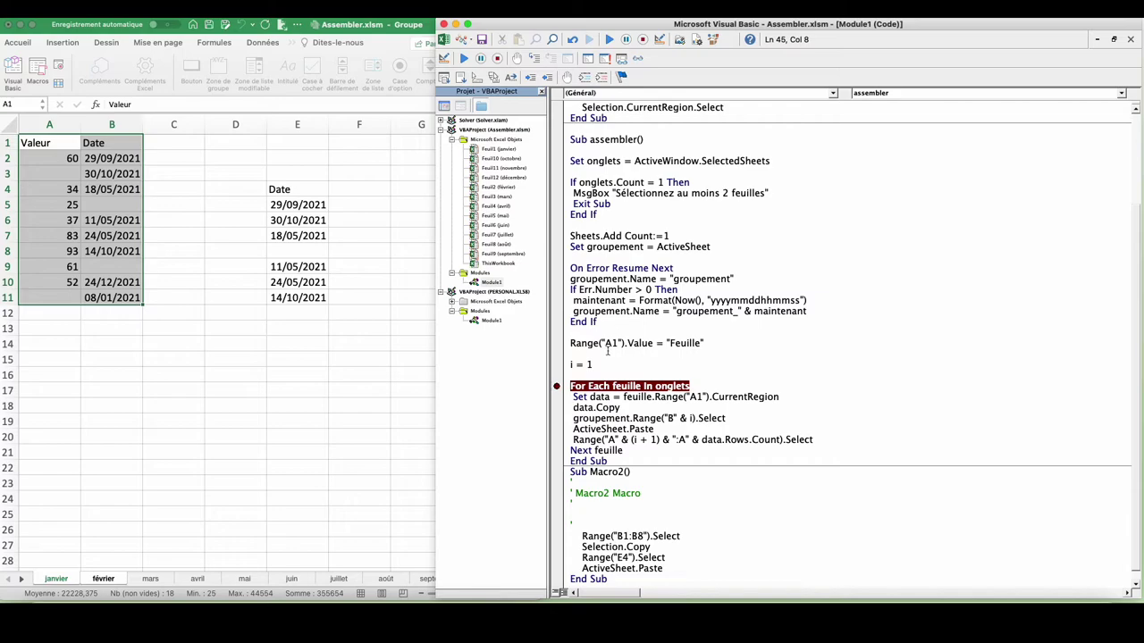
- Step through assembler until janvier's data pastes at groupement B1, then reset the run
{"action": "left_click", "coordinate": [463, 59]}
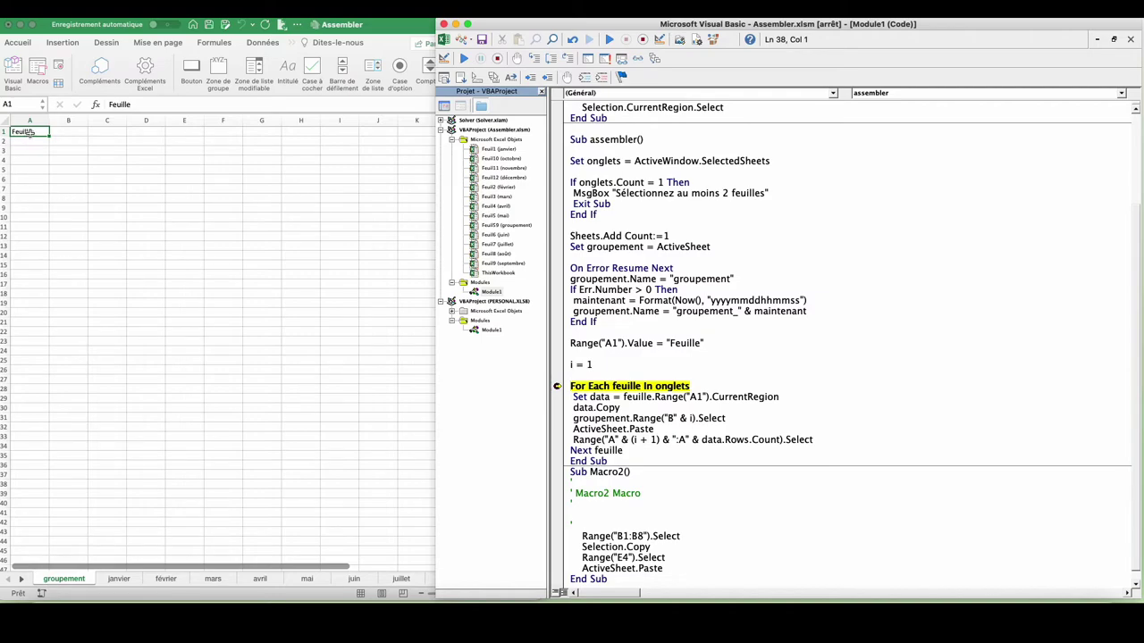
{"action": "scroll", "coordinate": [35, 159], "scroll_direction": "up", "scroll_amount": 3}
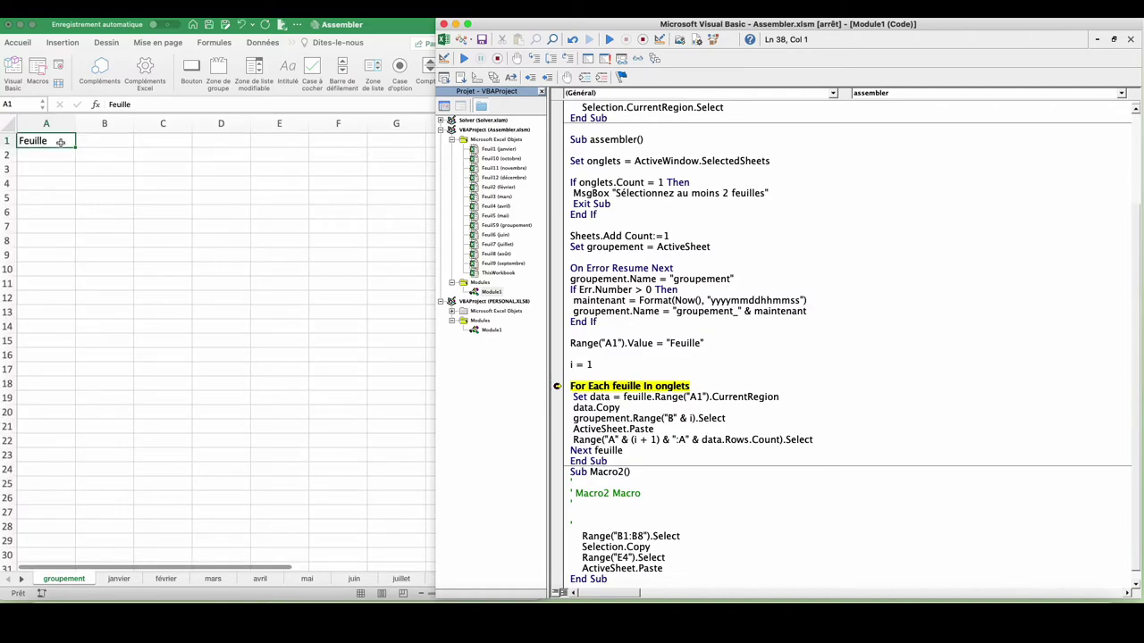
{"action": "left_click", "coordinate": [534, 58]}
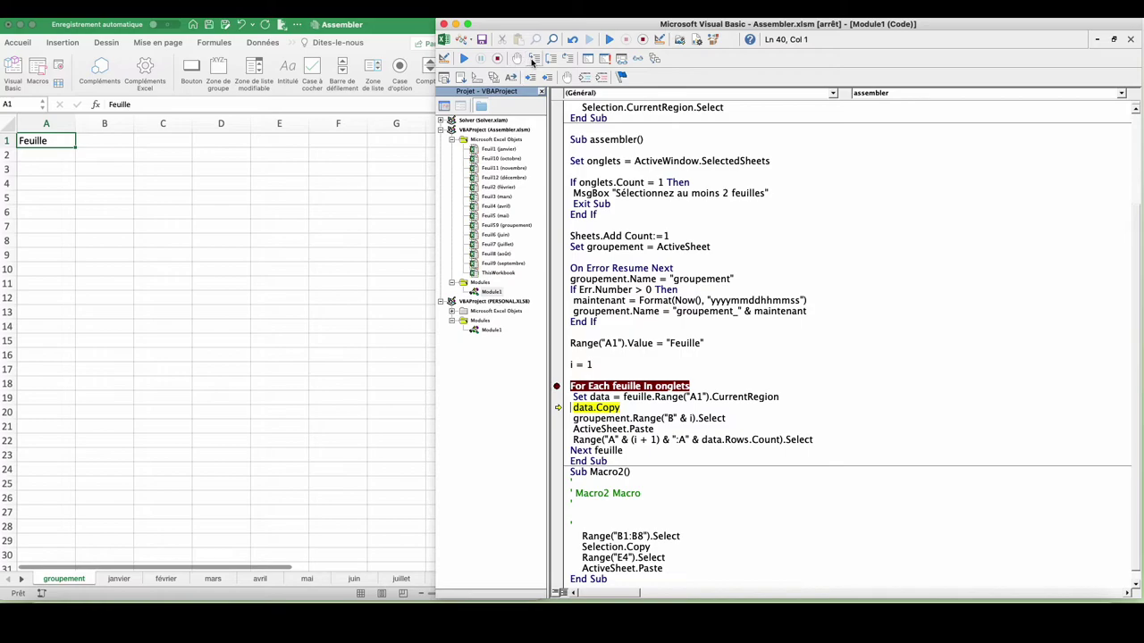
{"action": "left_click", "coordinate": [533, 58]}
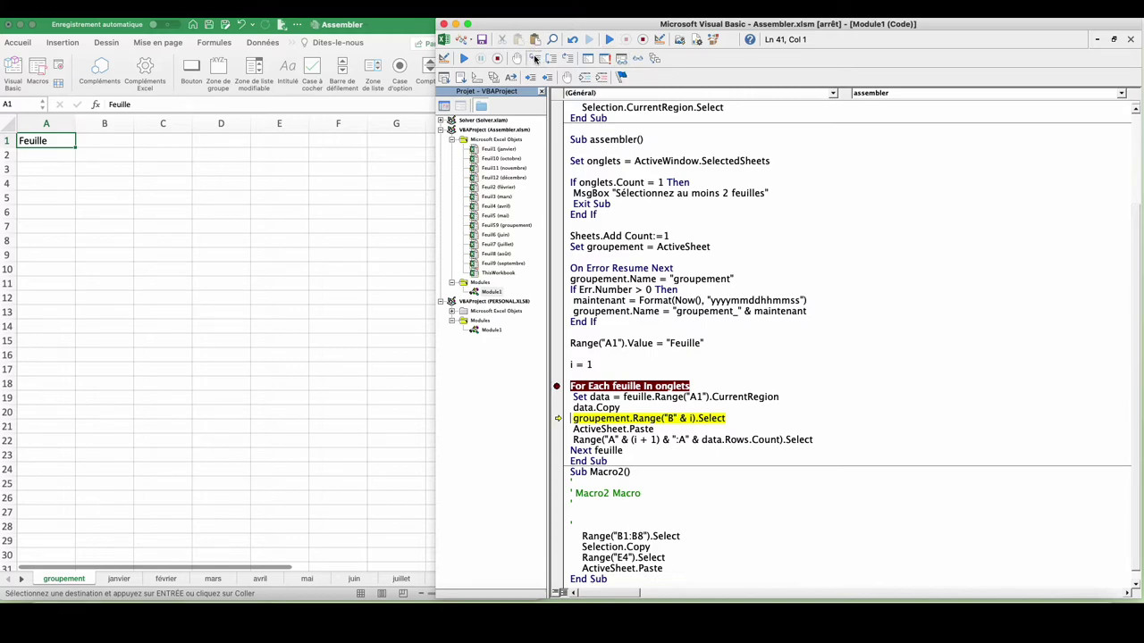
{"action": "left_click", "coordinate": [534, 58]}
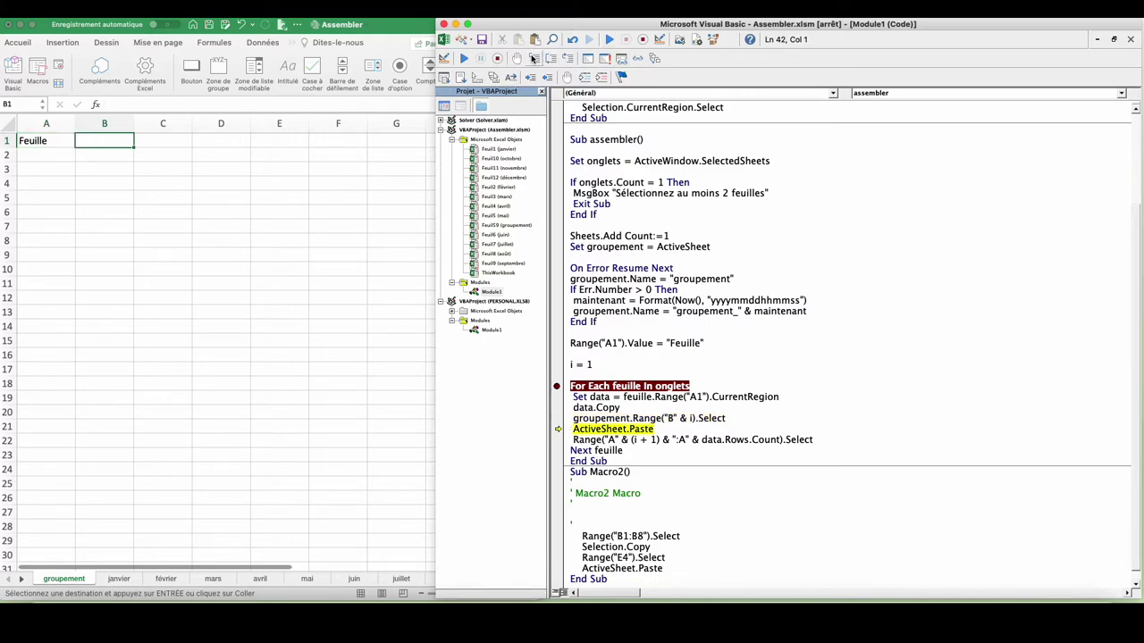
{"action": "left_click", "coordinate": [534, 58]}
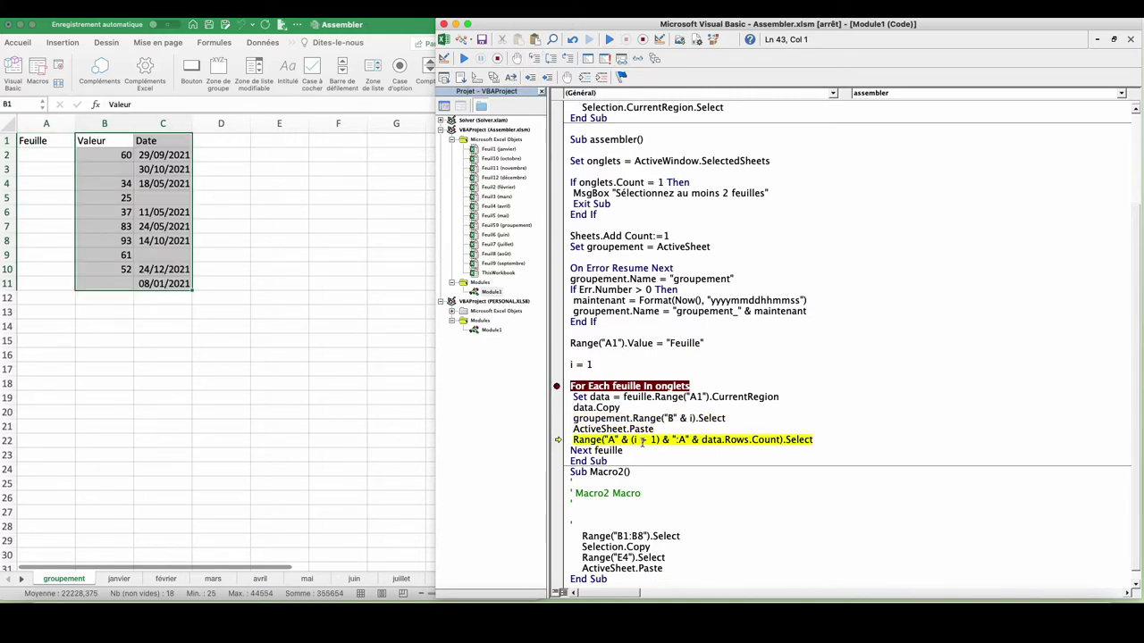
{"action": "left_click", "coordinate": [533, 58]}
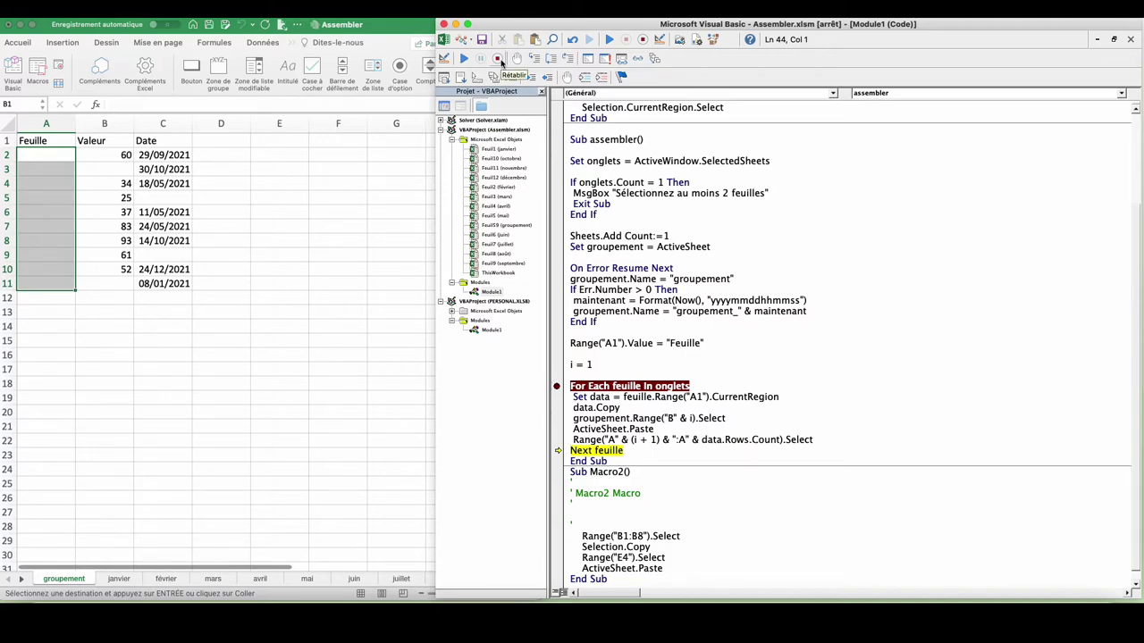
{"action": "left_click", "coordinate": [498, 59]}
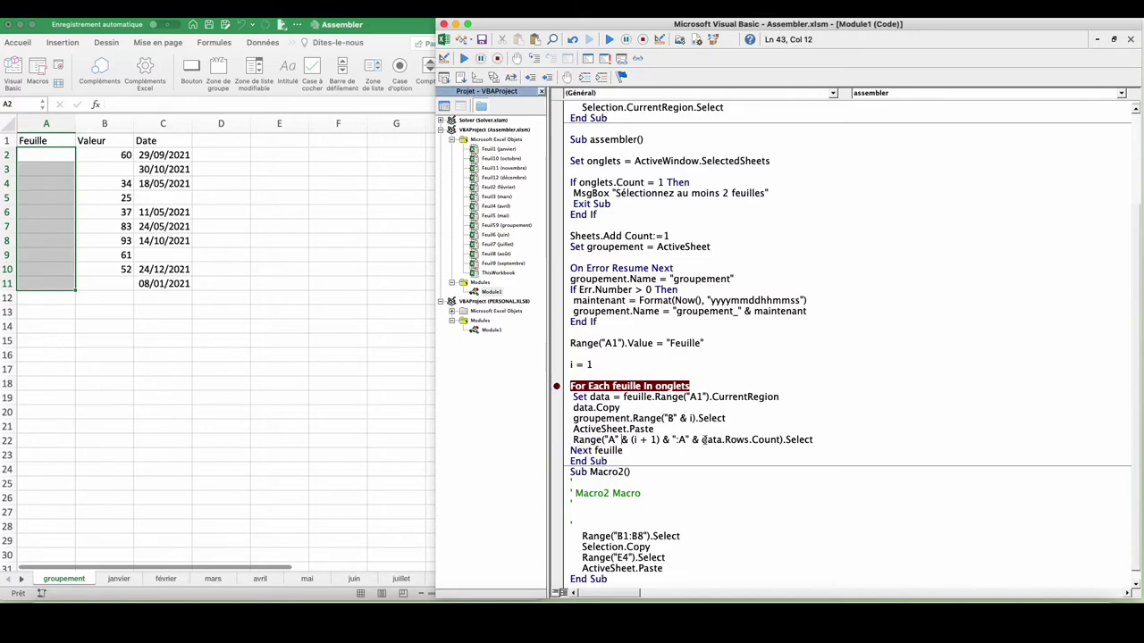
- Insert 'i + ' and ' - 1' around data.Rows.Count in the Range("A" …) line
{"action": "left_click_drag", "start_coordinate": [700, 440], "coordinate": [782, 440]}
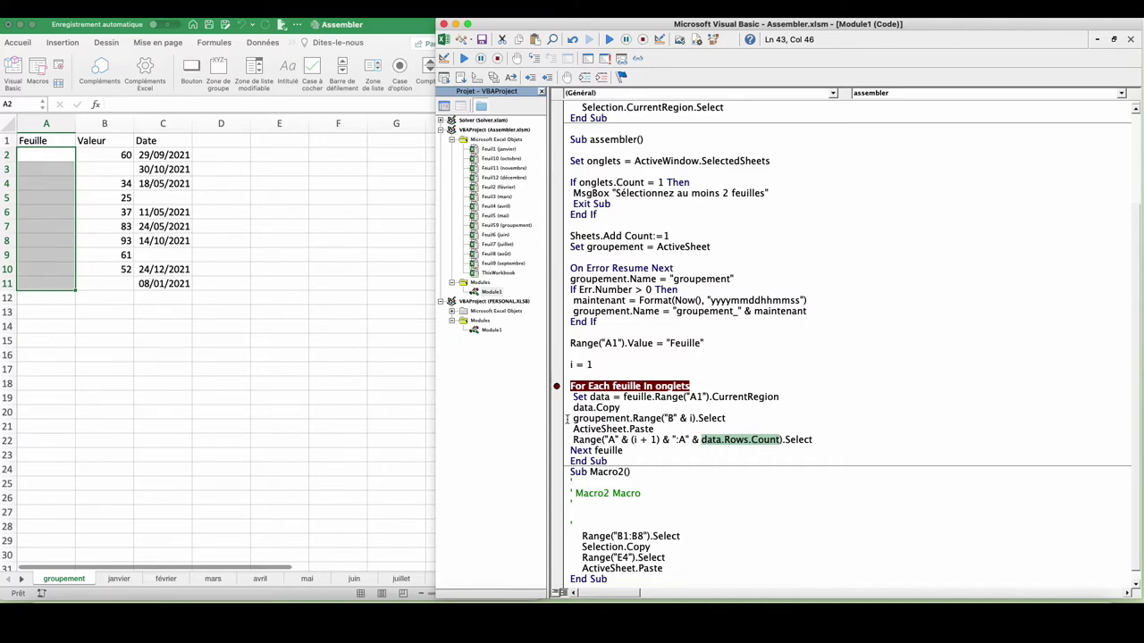
{"action": "left_click", "coordinate": [703, 440]}
{"action": "left_click", "coordinate": [702, 440]}
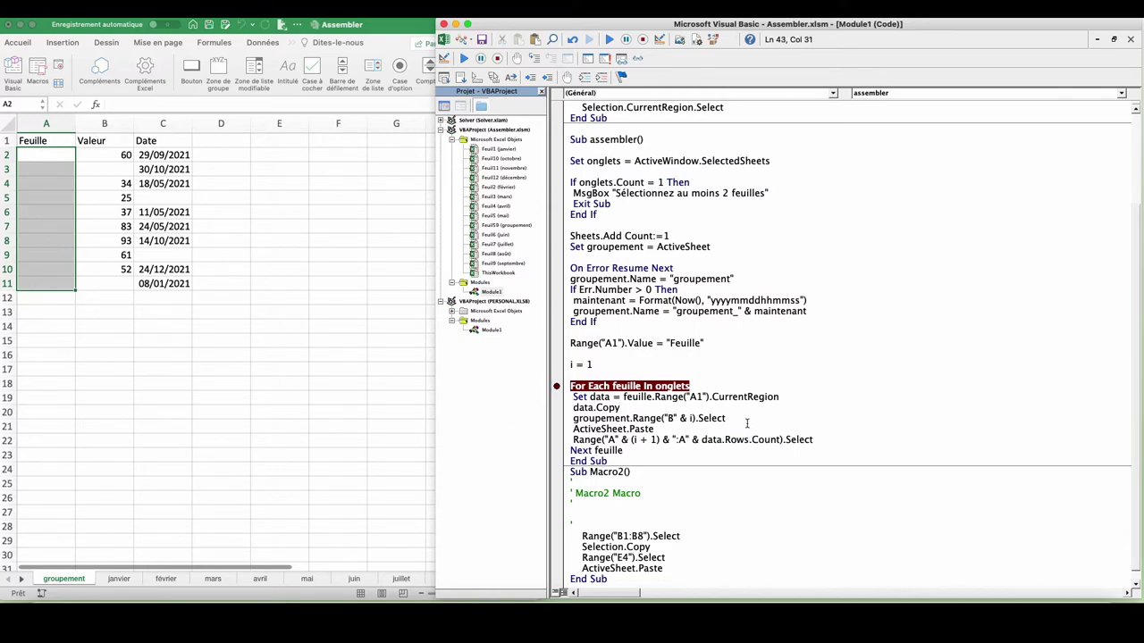
{"action": "type", "text": "i +"}
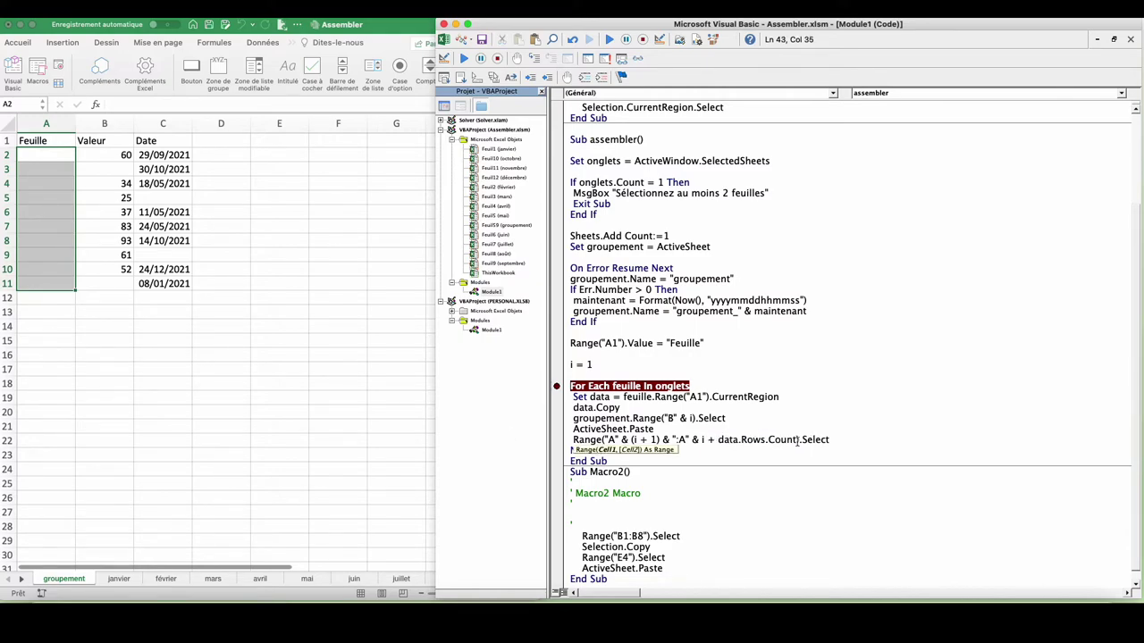
{"action": "left_click", "coordinate": [797, 440]}
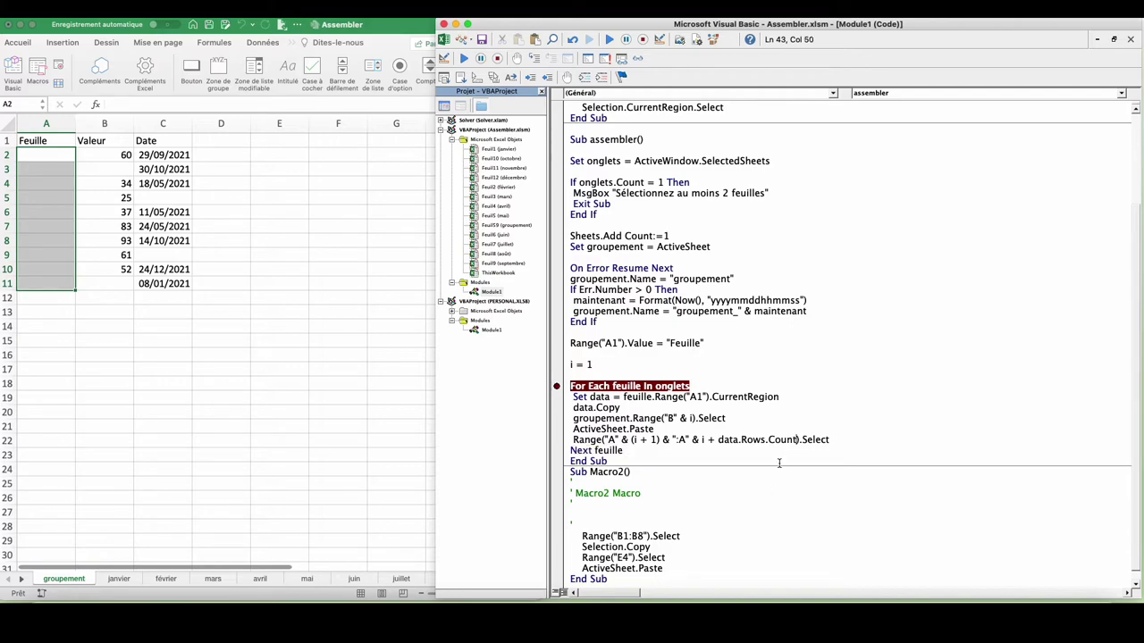
{"action": "type", "text": "-"}
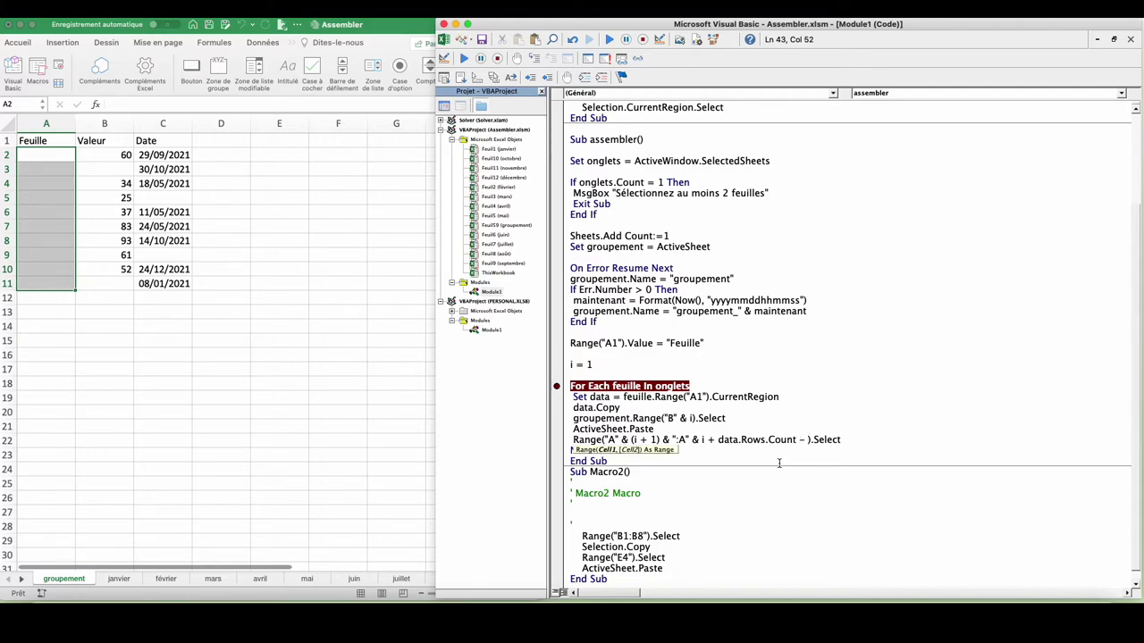
{"action": "type", "text": " 1"}
{"action": "left_click", "coordinate": [727, 449]}
{"action": "type", "text": "Next feuille"}
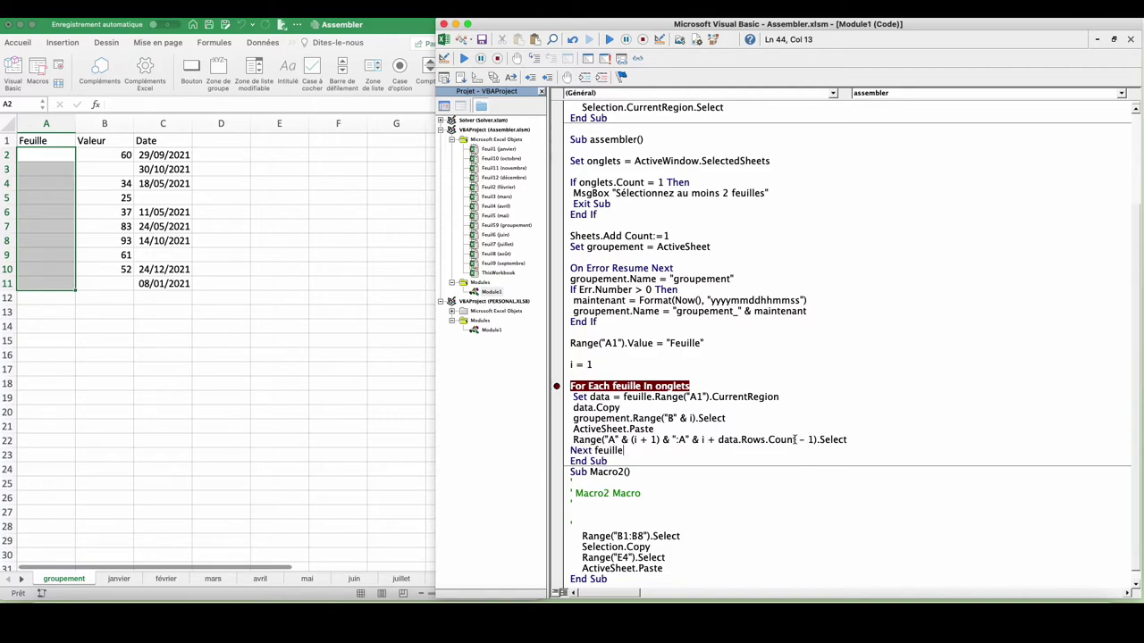
{"action": "left_click_drag", "start_coordinate": [794, 439], "coordinate": [720, 440]}
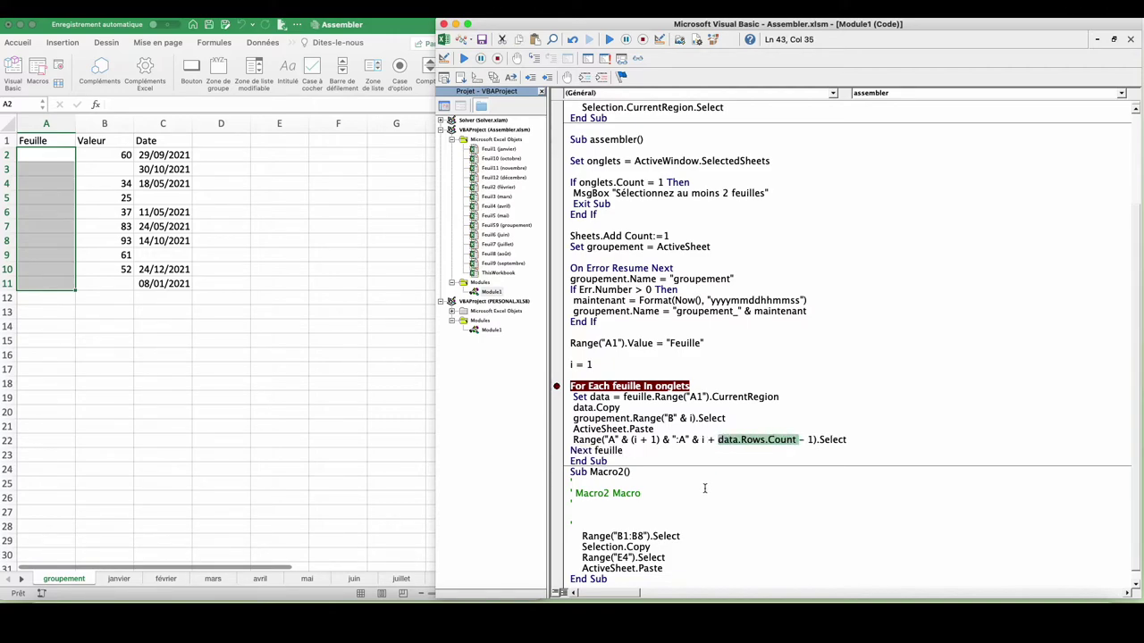
{"action": "key", "text": "Down"}
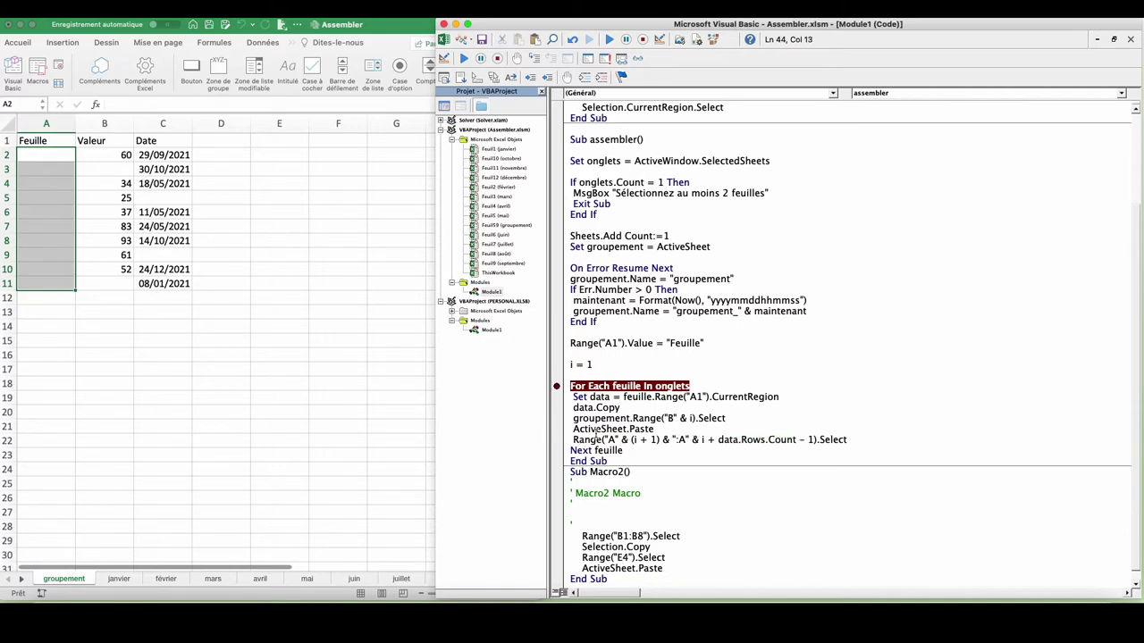
{"action": "double_click", "coordinate": [612, 440]}
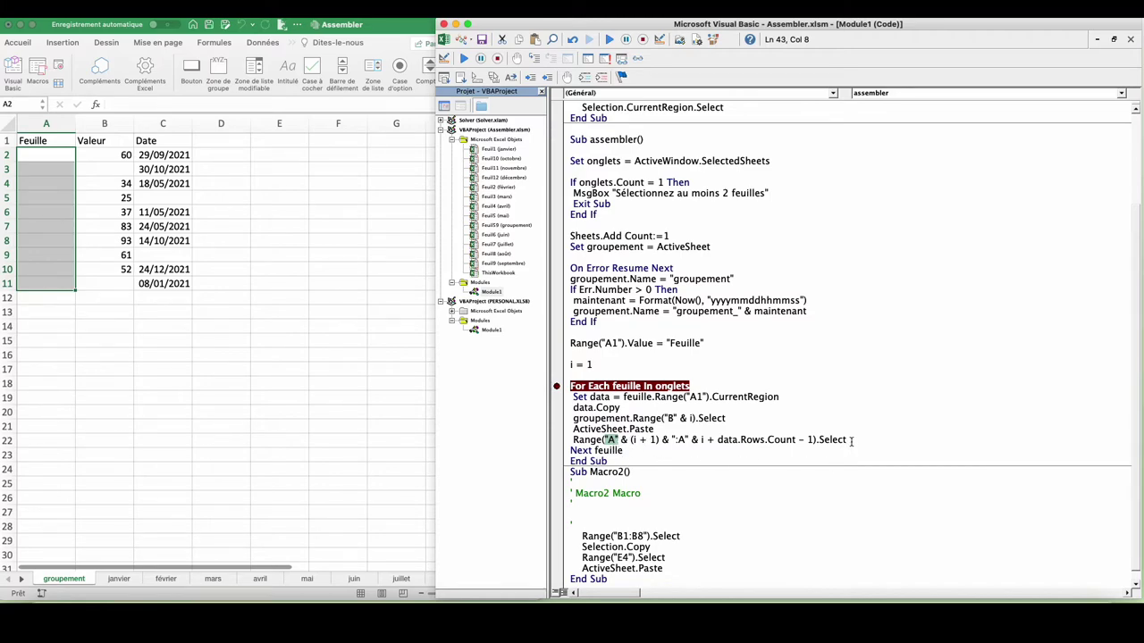
- Type a With groupement block selecting .Range(.Cells(i + 1, 1), .Cells(i + data.Rows.Count - 1, 1))
{"action": "type", "text": "With groupement .Range(.Cells(i + 1, 1), .Cells(i + data.Rows.Count - 1, 1)).Select End With"}
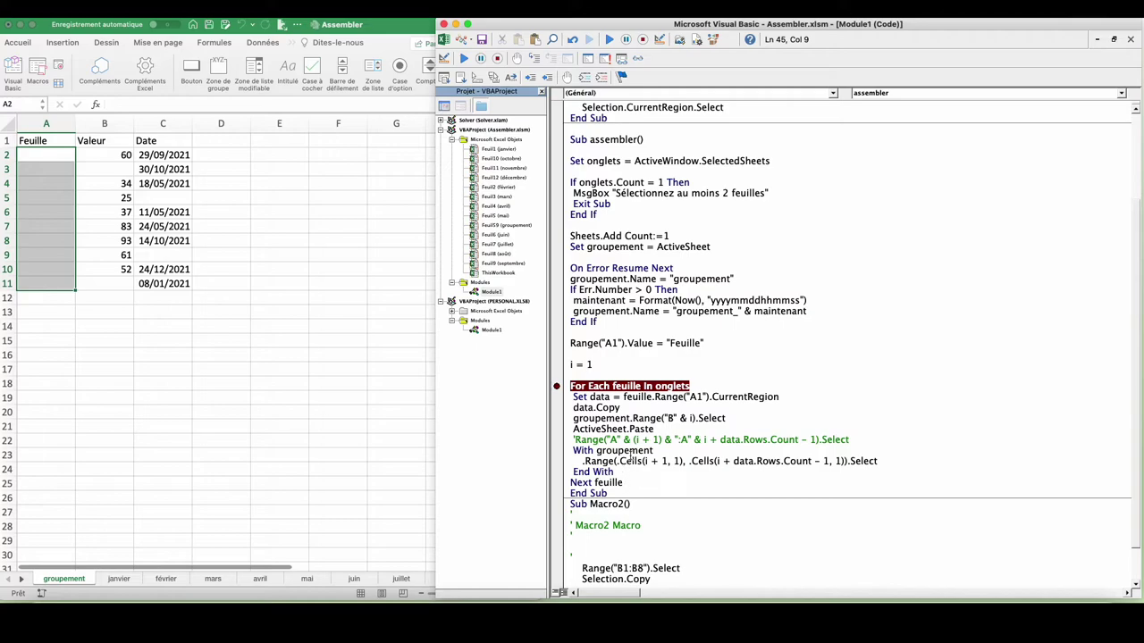
{"action": "double_click", "coordinate": [636, 450]}
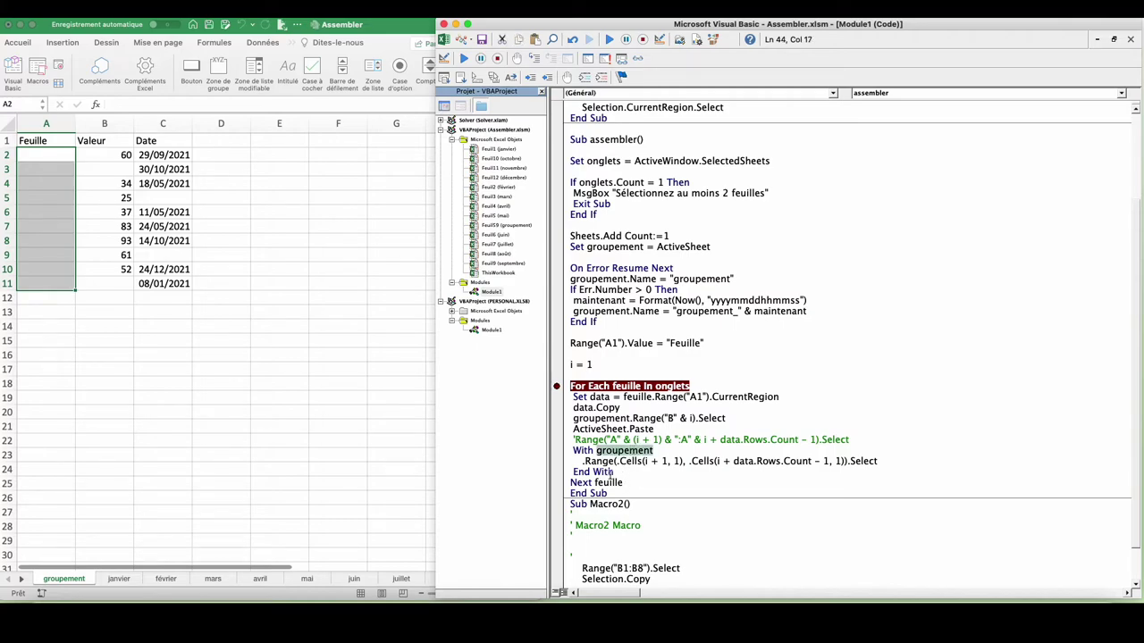
{"action": "double_click", "coordinate": [866, 462]}
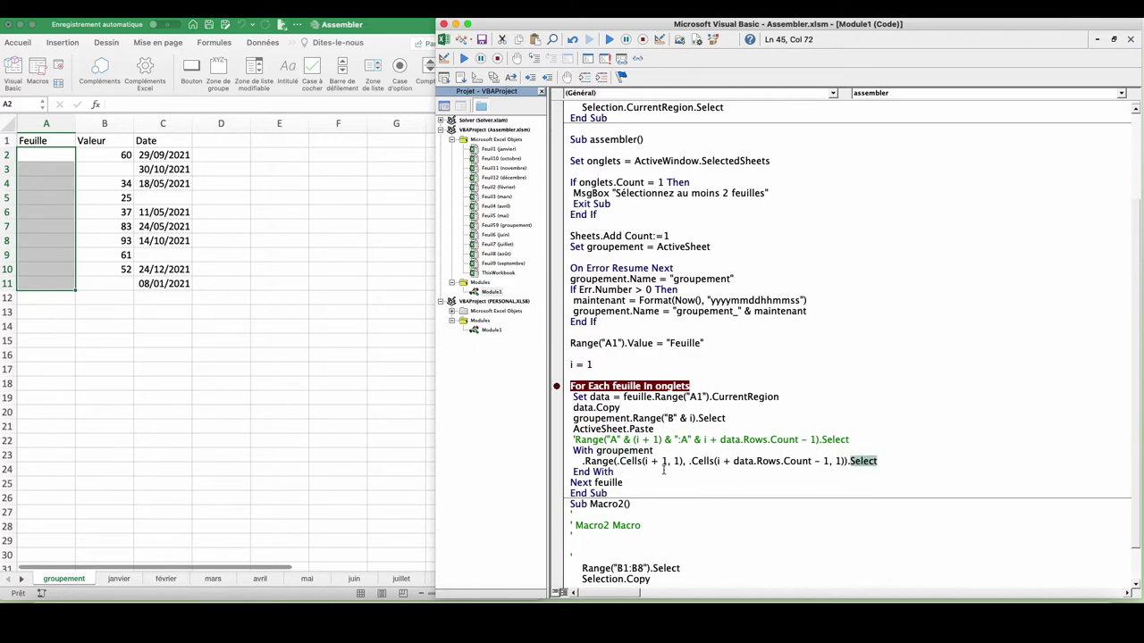
{"action": "double_click", "coordinate": [601, 461]}
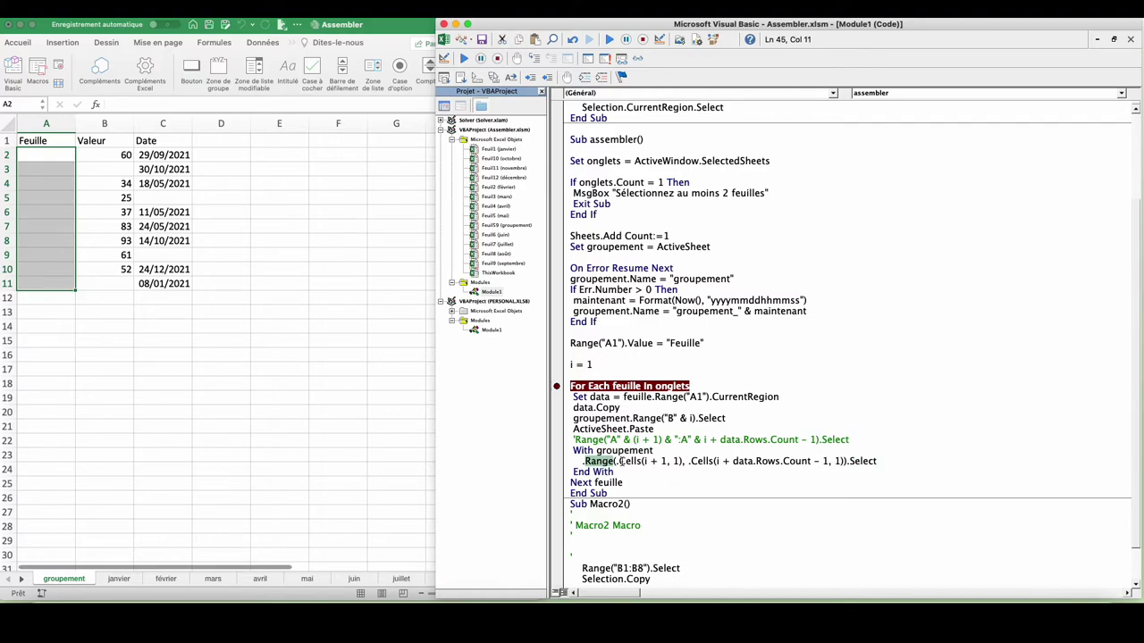
{"action": "left_click_drag", "start_coordinate": [620, 461], "coordinate": [644, 461]}
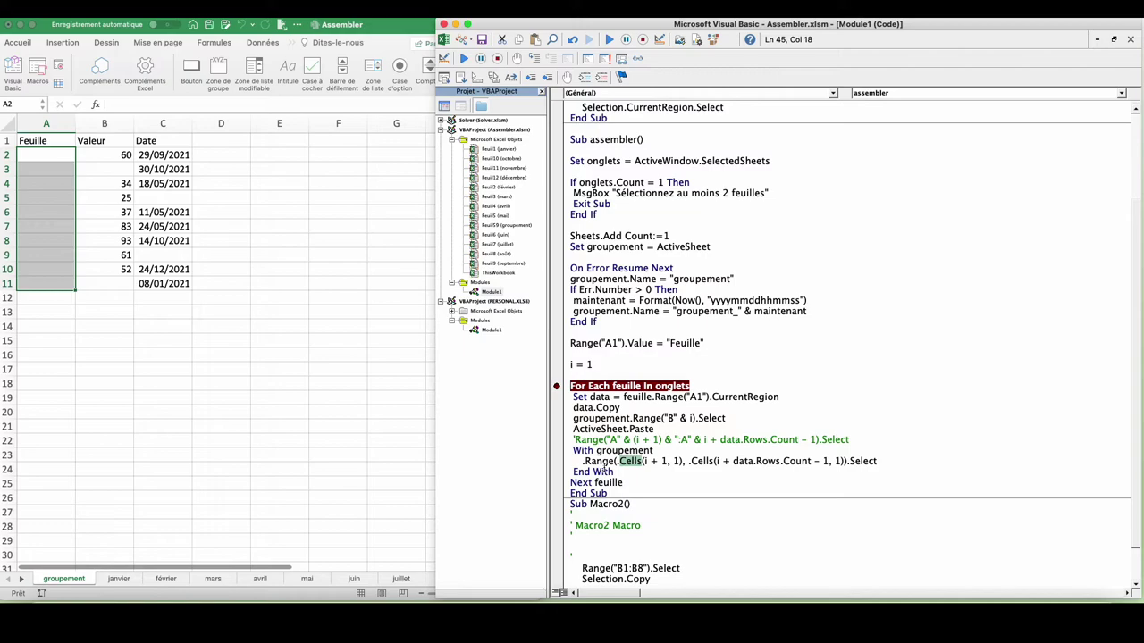
{"action": "left_click_drag", "start_coordinate": [644, 461], "coordinate": [667, 462]}
{"action": "double_click", "coordinate": [677, 461]}
{"action": "double_click", "coordinate": [838, 461]}
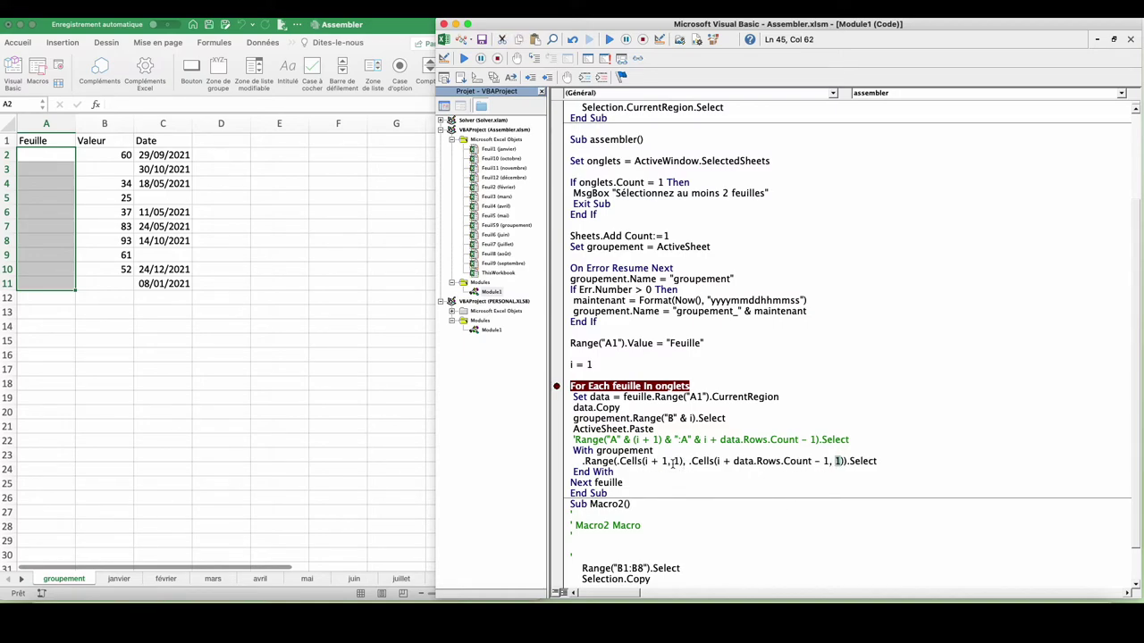
{"action": "left_click_drag", "start_coordinate": [670, 461], "coordinate": [642, 461]}
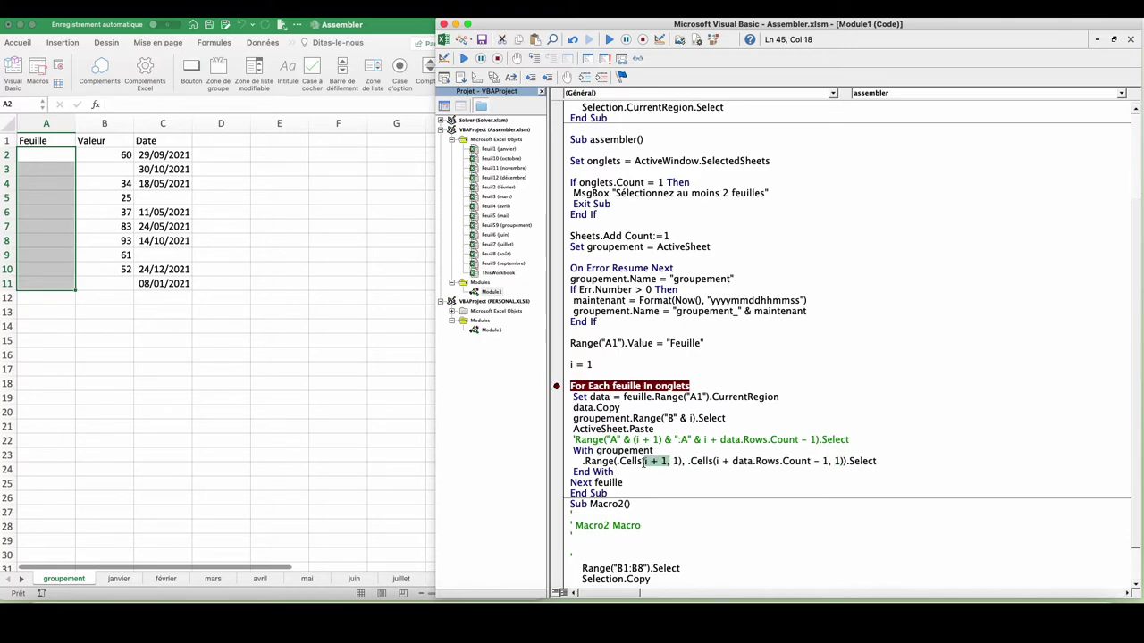
{"action": "double_click", "coordinate": [677, 461]}
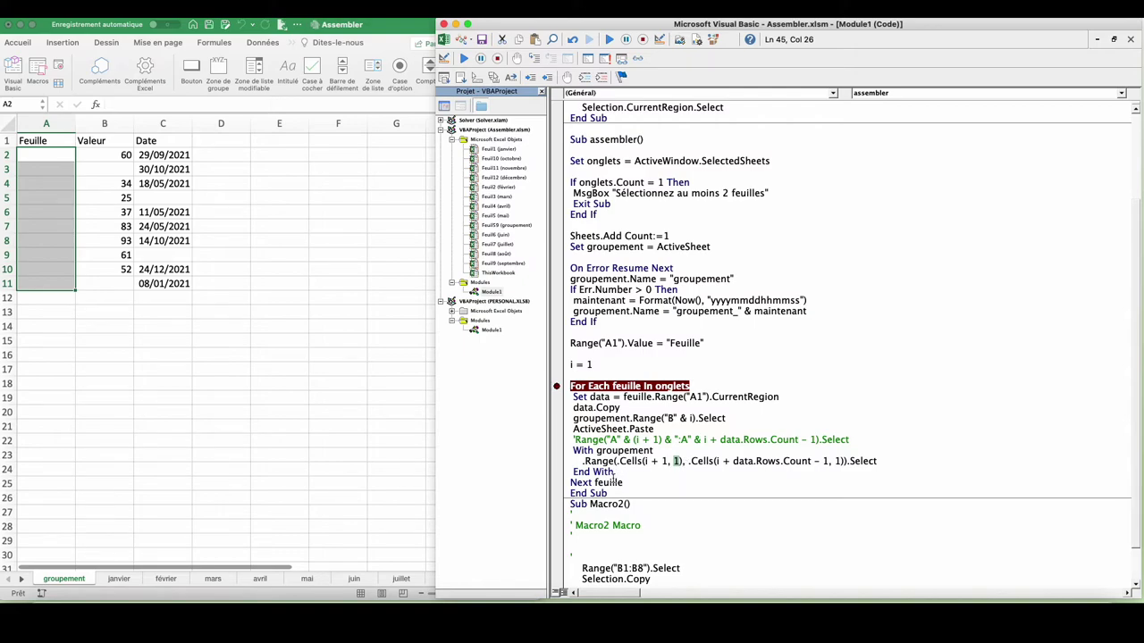
{"action": "left_click", "coordinate": [613, 472]}
{"action": "key", "text": "Return"}
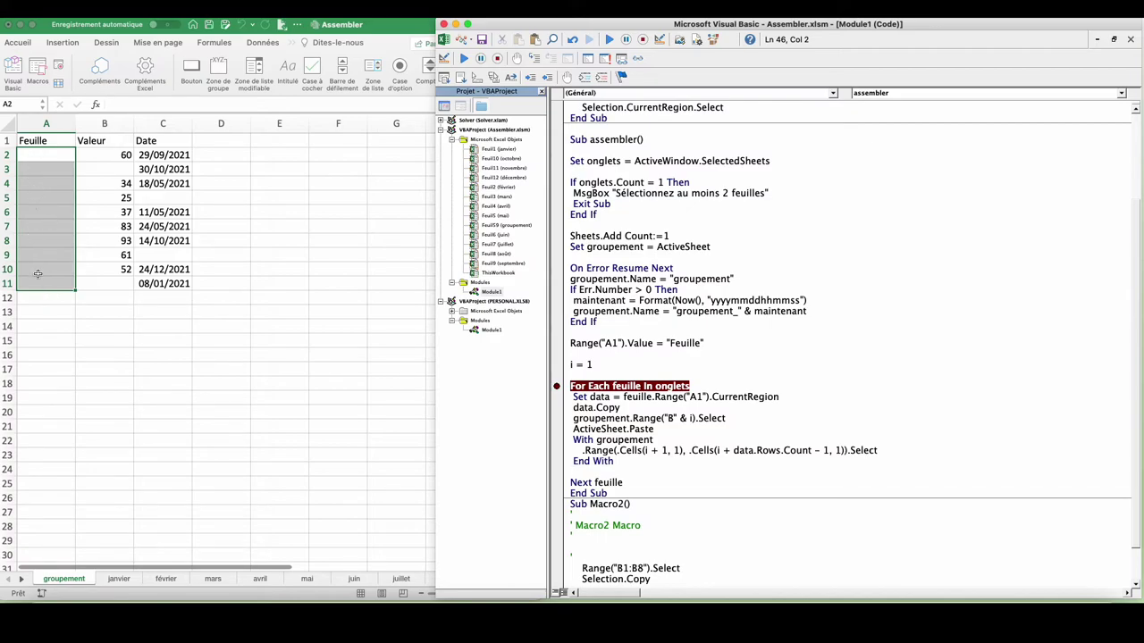
- Reuse Macro1's janvier line after End With to write feuille.Name into the selection
{"action": "scroll", "coordinate": [583, 153], "scroll_direction": "up", "scroll_amount": 3}
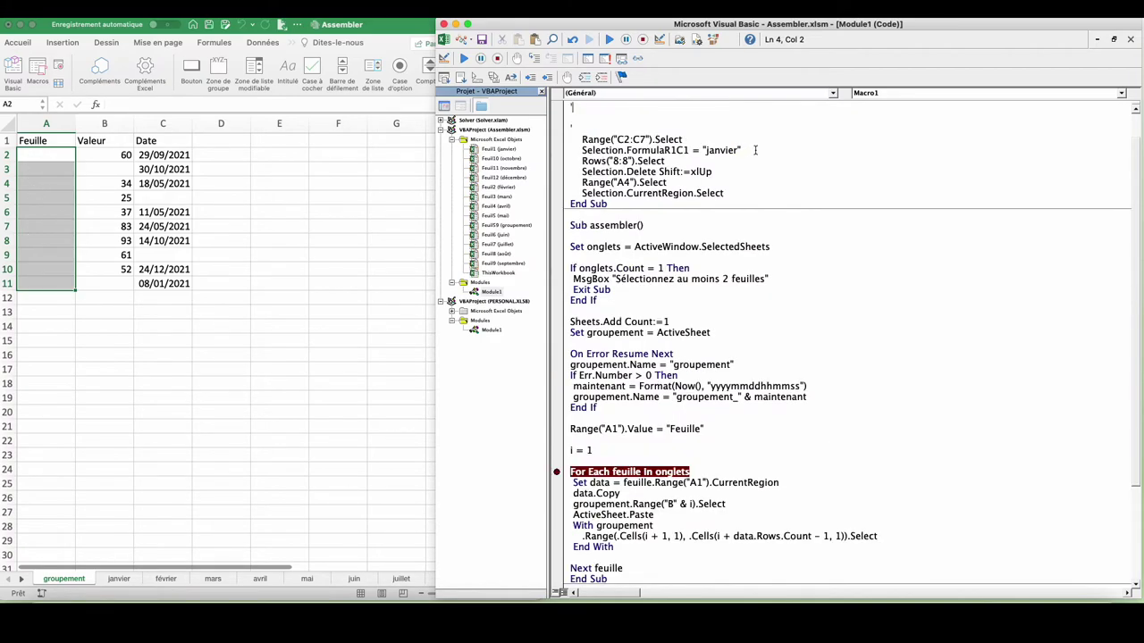
{"action": "left_click_drag", "start_coordinate": [755, 151], "coordinate": [582, 151]}
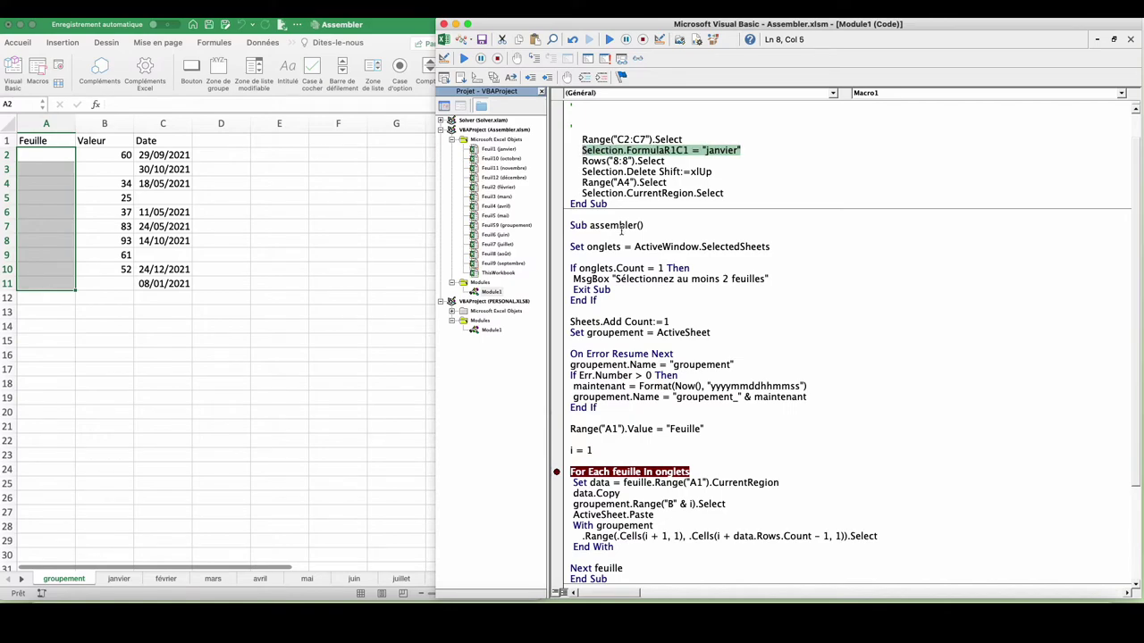
{"action": "key", "text": "super+c"}
{"action": "left_click", "coordinate": [587, 560]}
{"action": "key", "text": "super+v"}
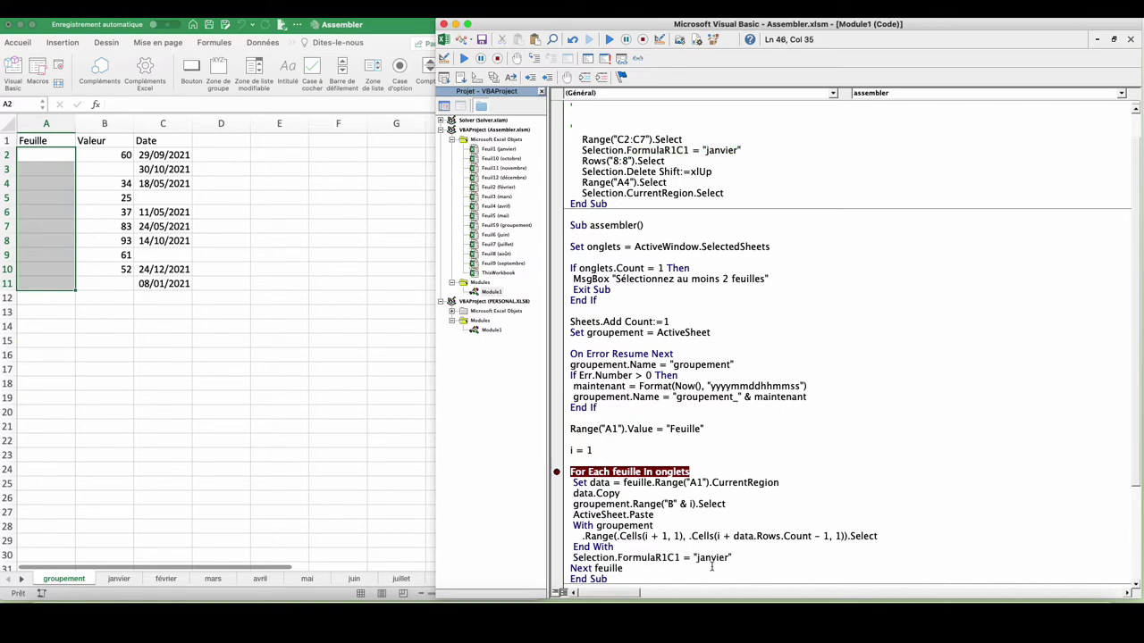
{"action": "double_click", "coordinate": [715, 558]}
{"action": "type", "text": "feuille."}
{"action": "type", "text": "Name"}
{"action": "key", "text": "Return"}
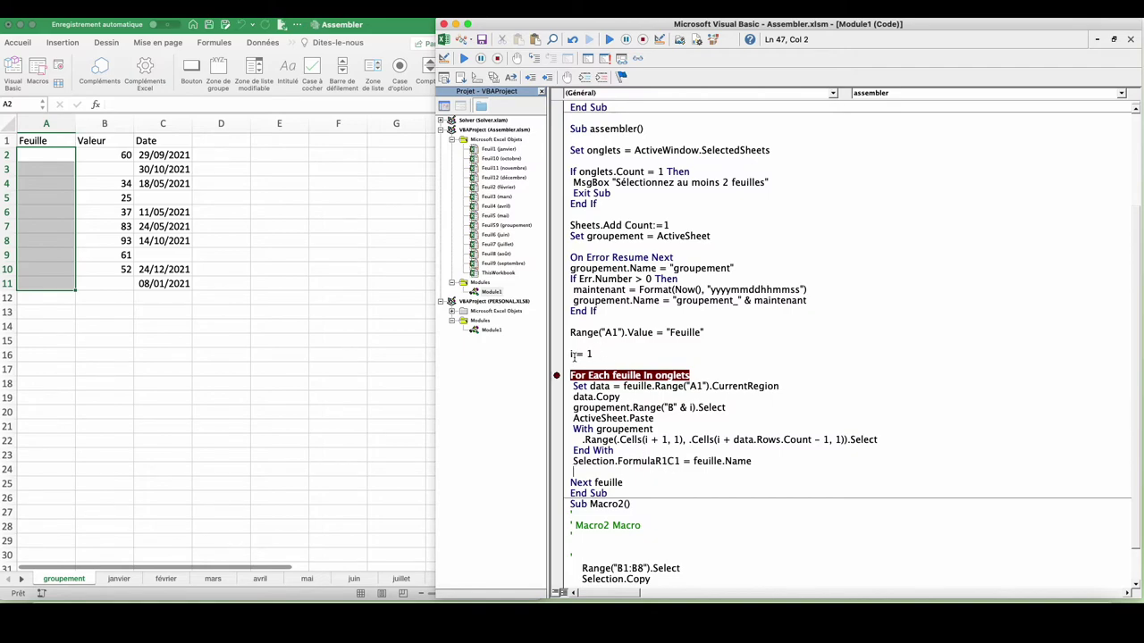
- Add i = i + data.Rows.Count before Next feuille
{"action": "left_click_drag", "start_coordinate": [576, 354], "coordinate": [570, 354]}
{"action": "left_click", "coordinate": [589, 472]}
{"action": "type", "text": "i = "}
{"action": "type", "text": "i + data"}
{"action": "type", "text": ".Rows.Count"}
{"action": "key", "text": "Down"}
- Delete the old groupement sheet, select janvier and février, and run assembler with F5
{"action": "right_click", "coordinate": [65, 582]}
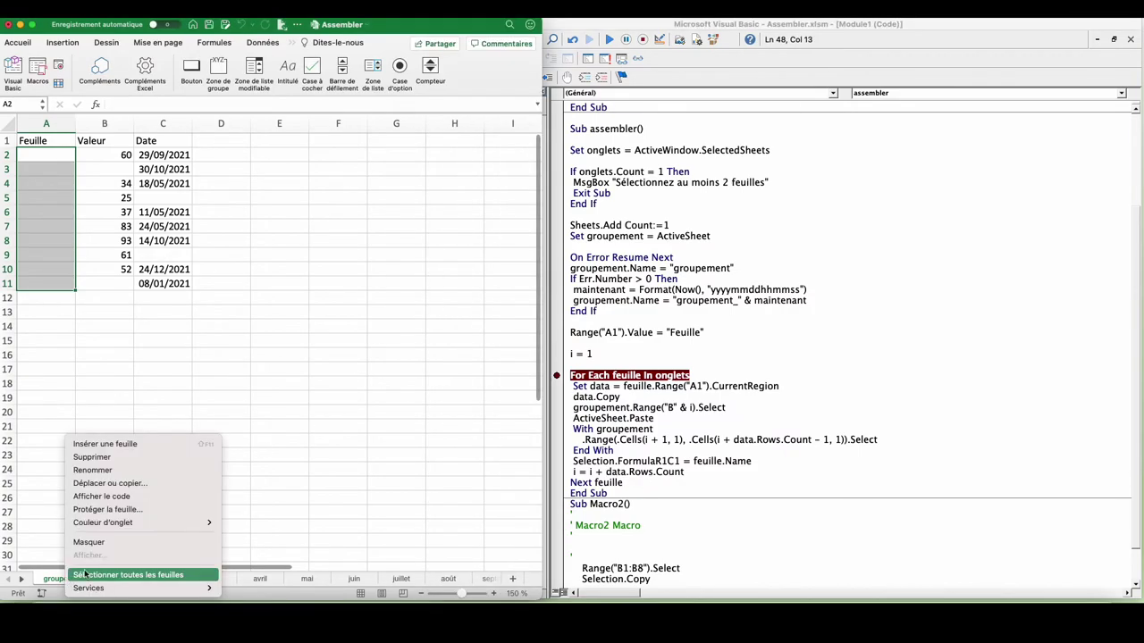
{"action": "left_click", "coordinate": [105, 458]}
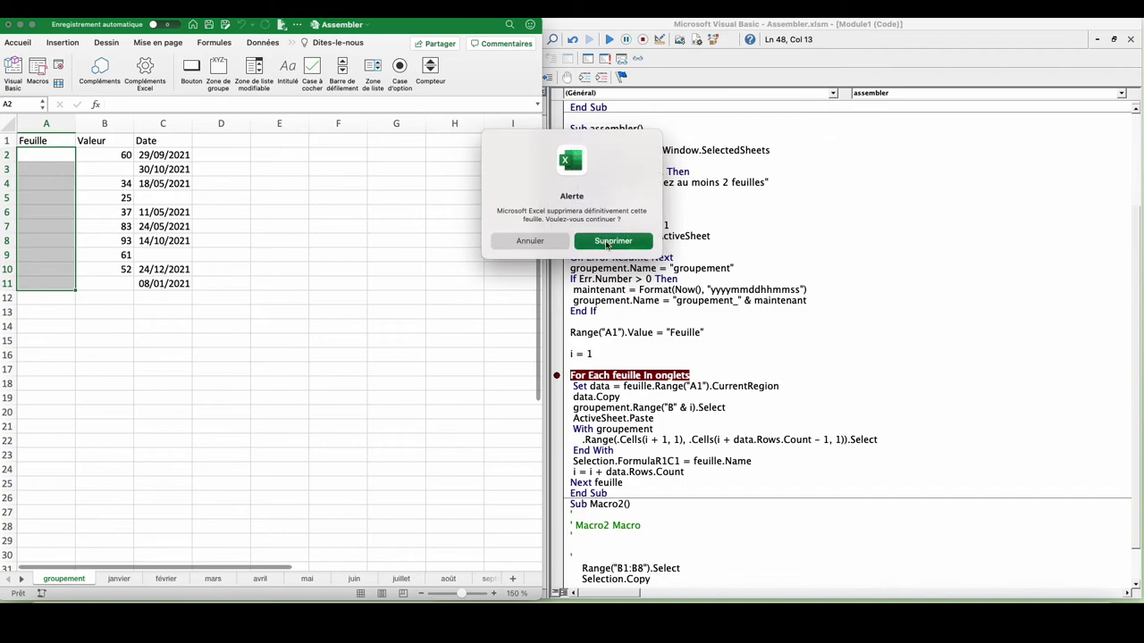
{"action": "key", "text": "Return"}
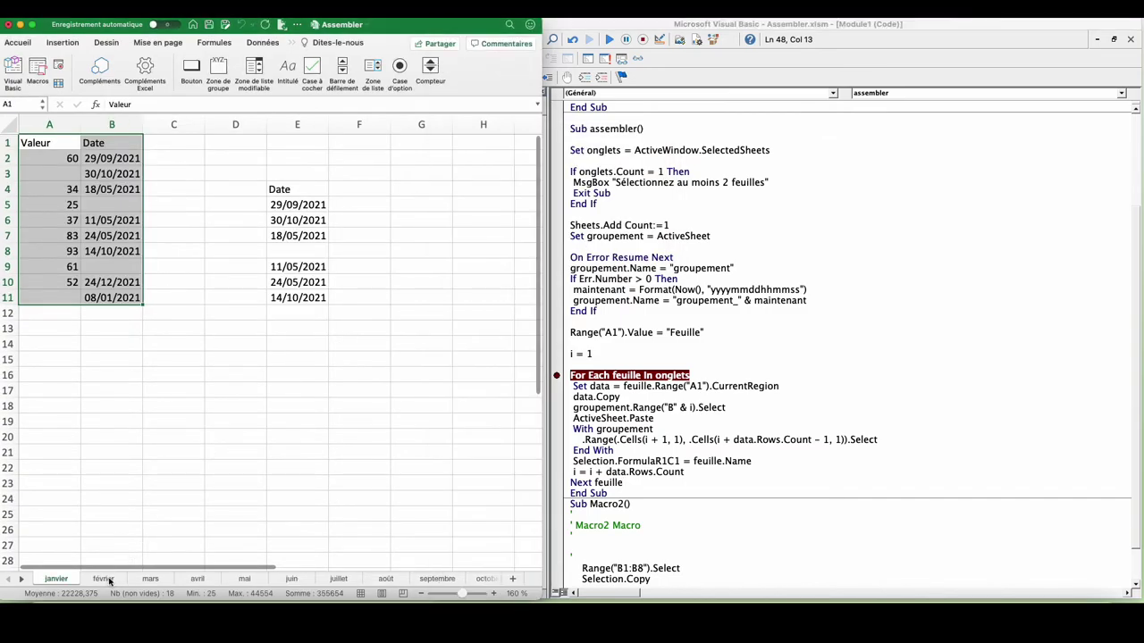
{"action": "left_click", "coordinate": [110, 582], "text": "shift"}
{"action": "left_click", "coordinate": [648, 366]}
{"action": "key", "text": "F5"}
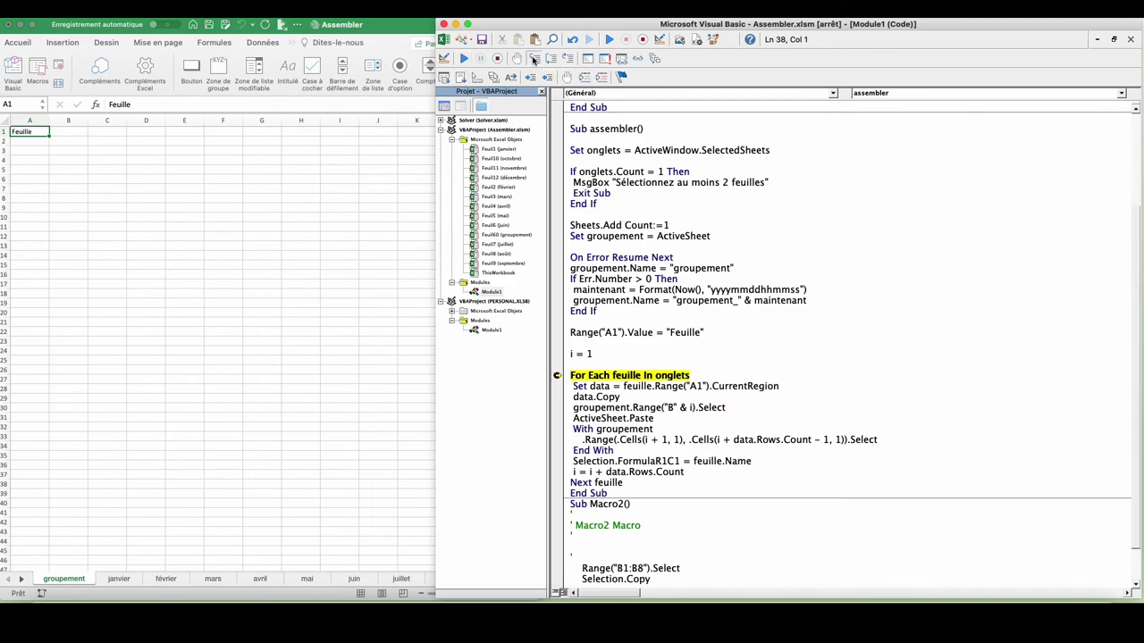
- Step through the janvier pass, pasting its data into groupement and filling column A with 'janvier'
{"action": "left_click", "coordinate": [531, 57]}
{"action": "left_click", "coordinate": [532, 55]}
{"action": "left_click", "coordinate": [532, 56]}
{"action": "left_click", "coordinate": [534, 56]}
{"action": "left_click", "coordinate": [536, 57]}
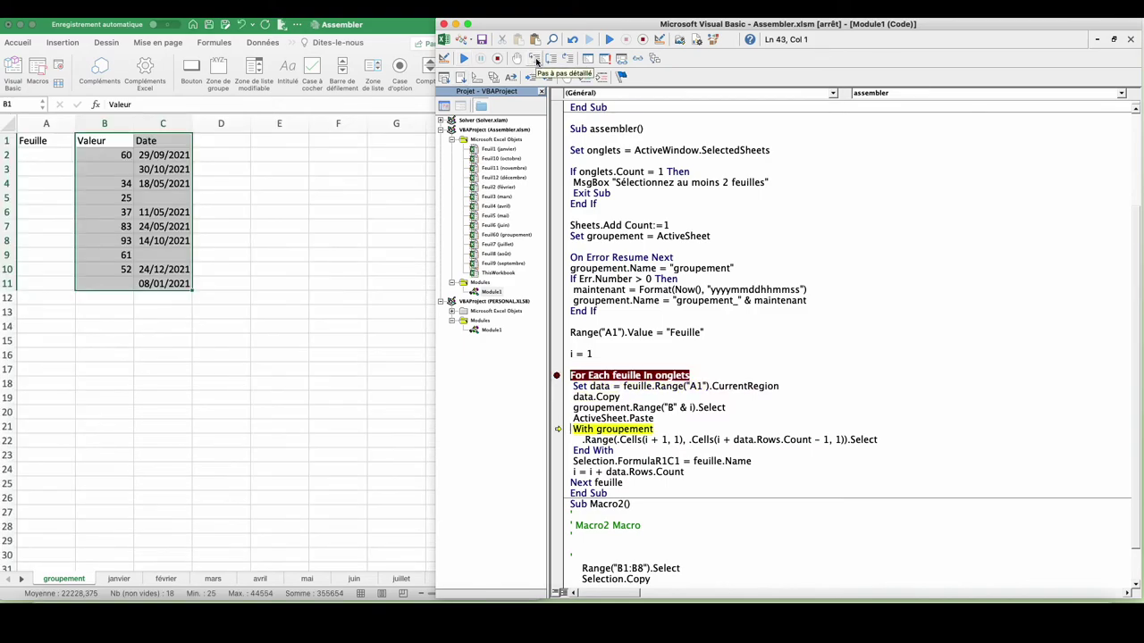
{"action": "left_click", "coordinate": [536, 60]}
{"action": "left_click", "coordinate": [536, 60]}
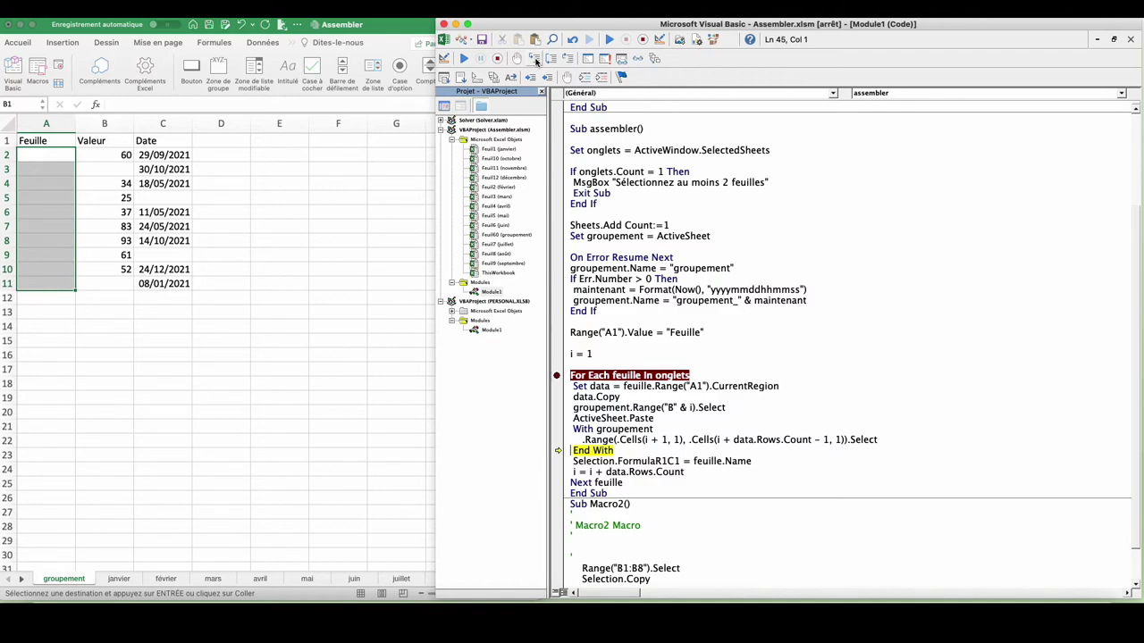
{"action": "left_click", "coordinate": [537, 60]}
{"action": "left_click", "coordinate": [537, 60]}
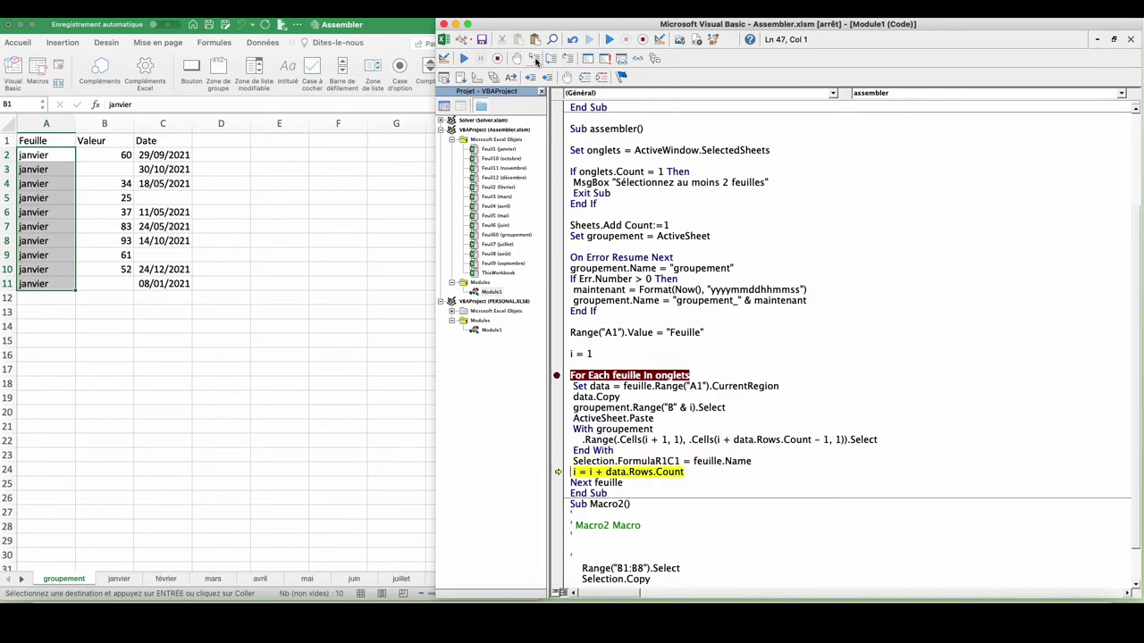
{"action": "left_click", "coordinate": [536, 60]}
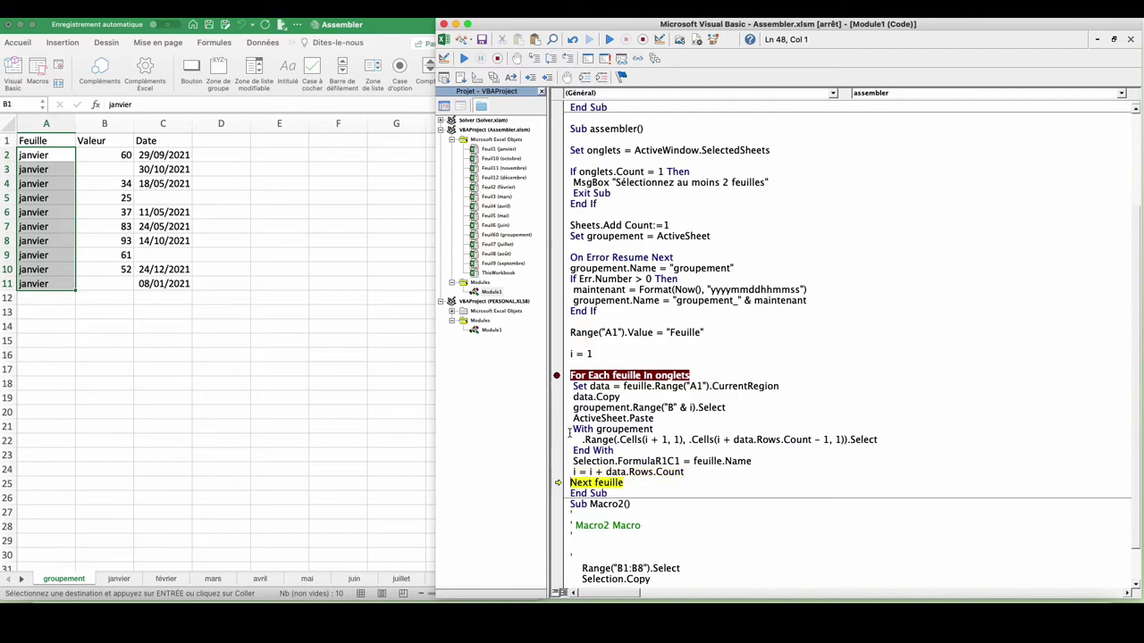
- Step through the février pass, pasting below janvier from B12, labelling A13:A16 'février', then finish the run
{"action": "mouse_move", "coordinate": [574, 474]}
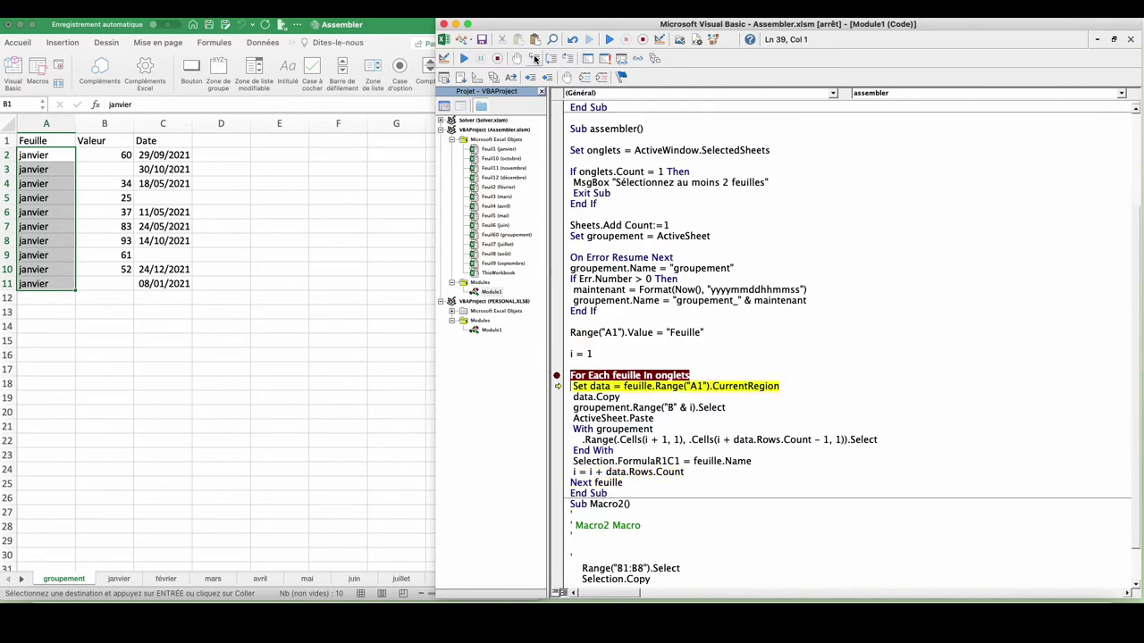
{"action": "left_click", "coordinate": [536, 59]}
{"action": "left_click", "coordinate": [535, 59]}
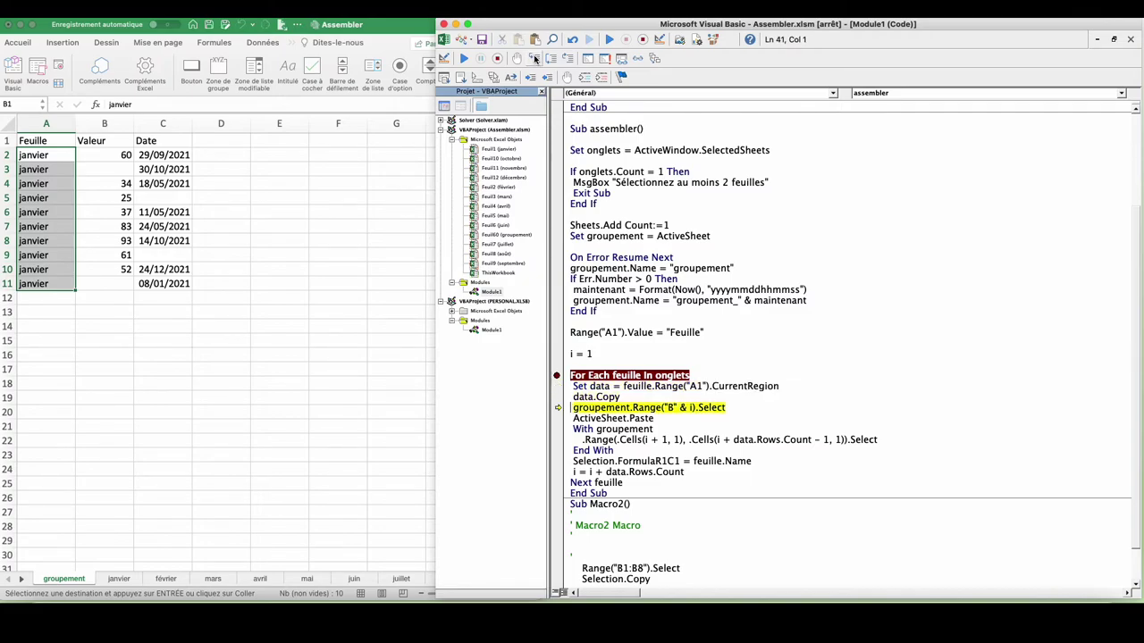
{"action": "left_click", "coordinate": [535, 59]}
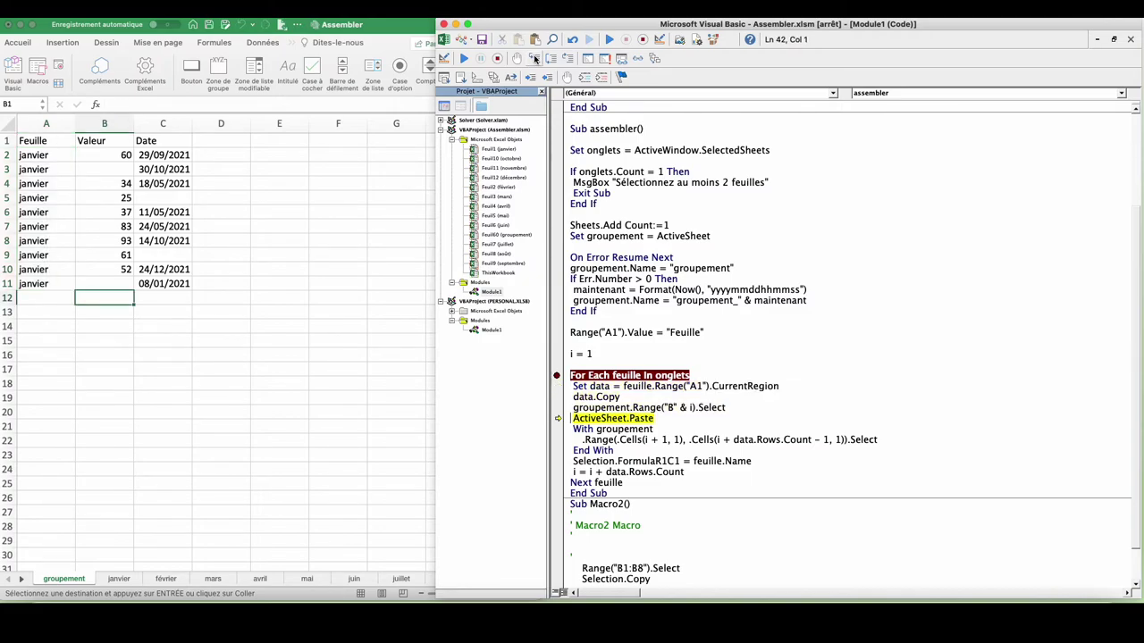
{"action": "left_click", "coordinate": [536, 59]}
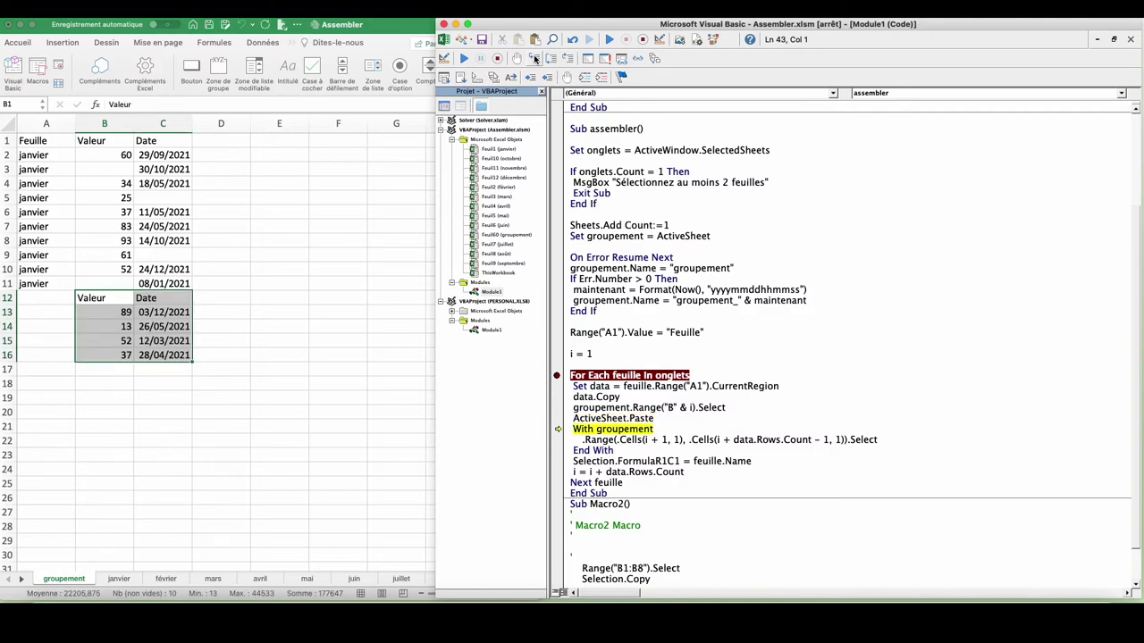
{"action": "left_click", "coordinate": [535, 59]}
{"action": "left_click", "coordinate": [535, 59]}
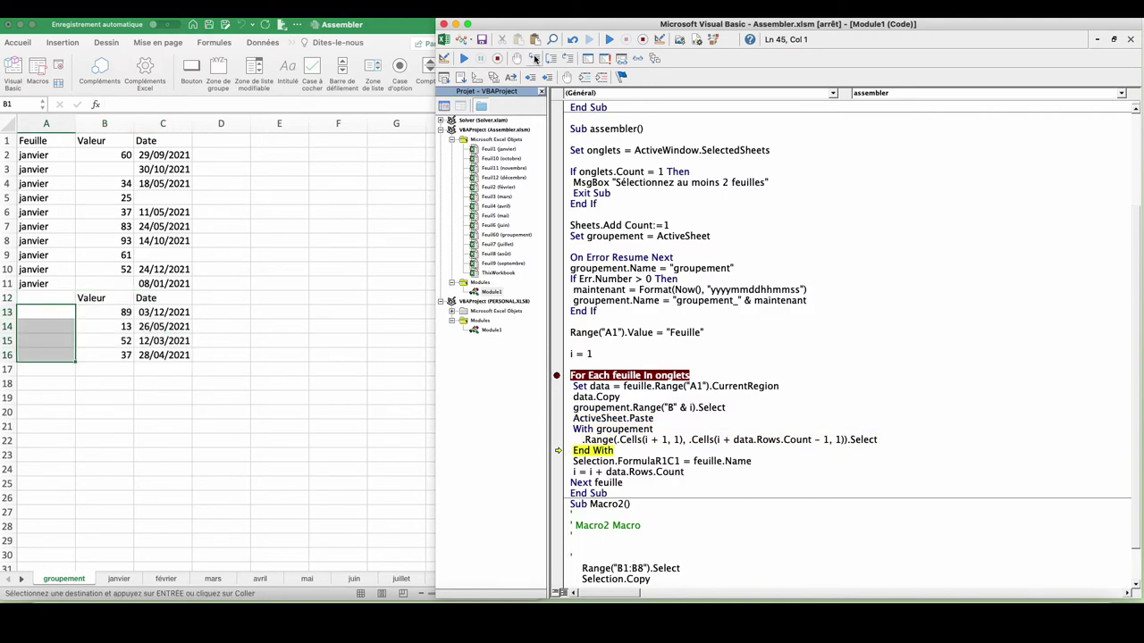
{"action": "left_click", "coordinate": [535, 59]}
{"action": "left_click", "coordinate": [536, 59]}
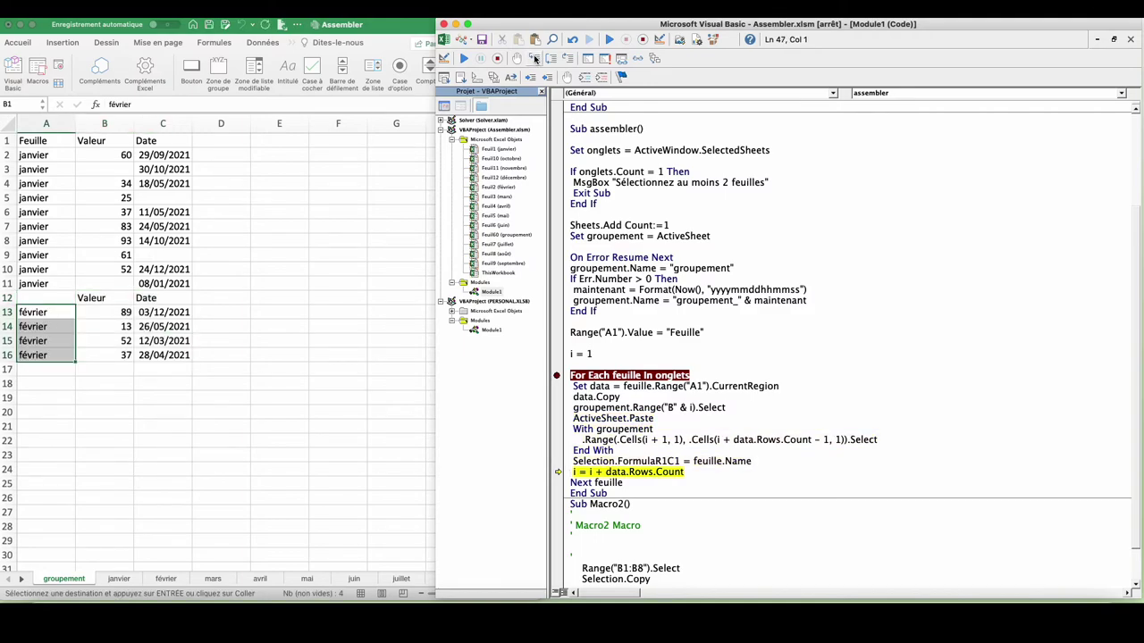
{"action": "left_click", "coordinate": [536, 59]}
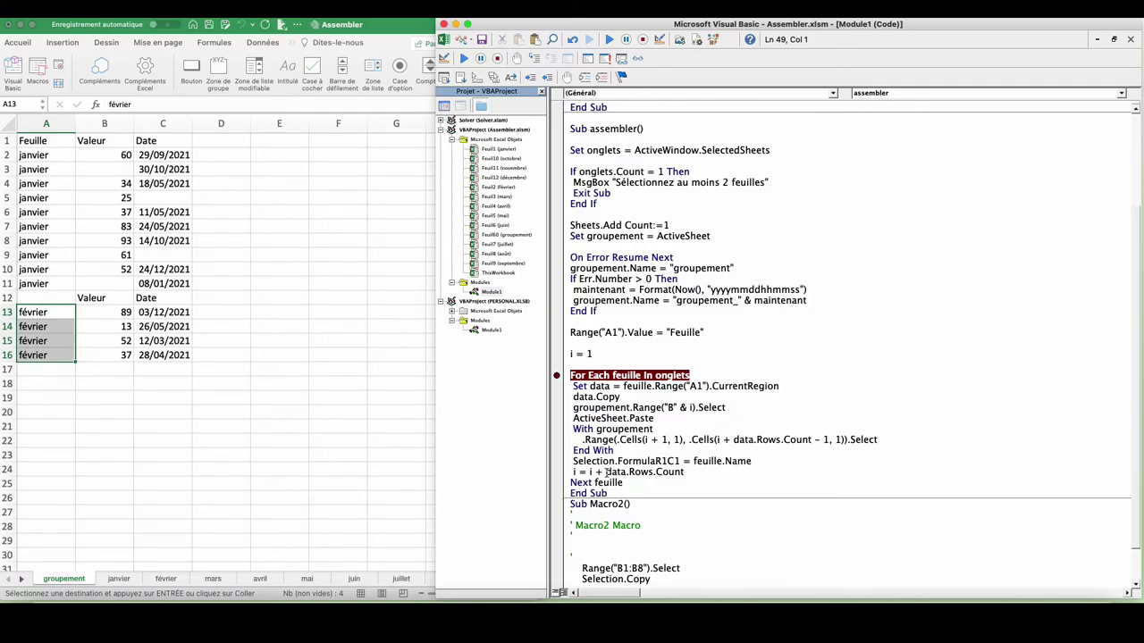
{"action": "left_click", "coordinate": [9, 143]}
{"action": "left_click", "coordinate": [7, 140]}
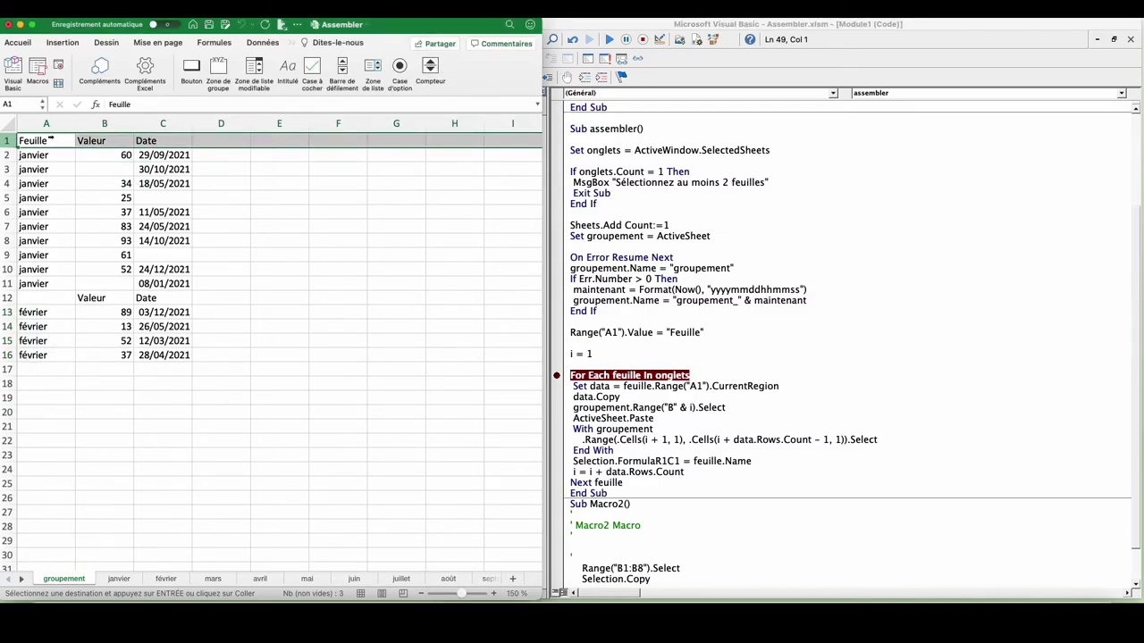
{"action": "left_click", "coordinate": [104, 269]}
{"action": "left_click", "coordinate": [657, 424]}
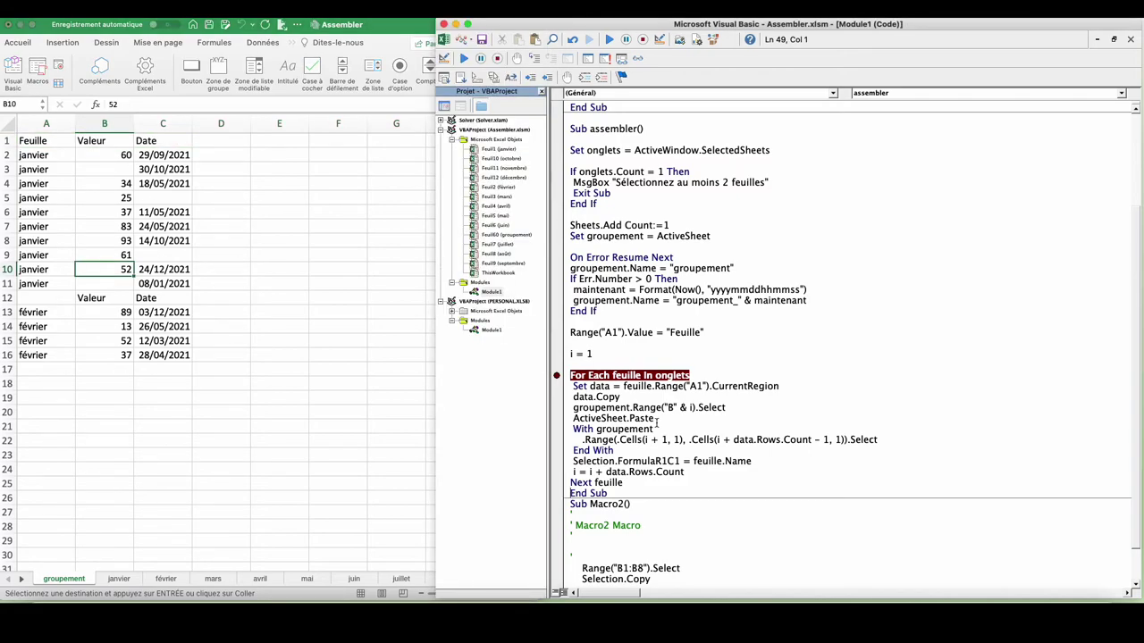
{"action": "left_click_drag", "start_coordinate": [589, 472], "coordinate": [686, 474]}
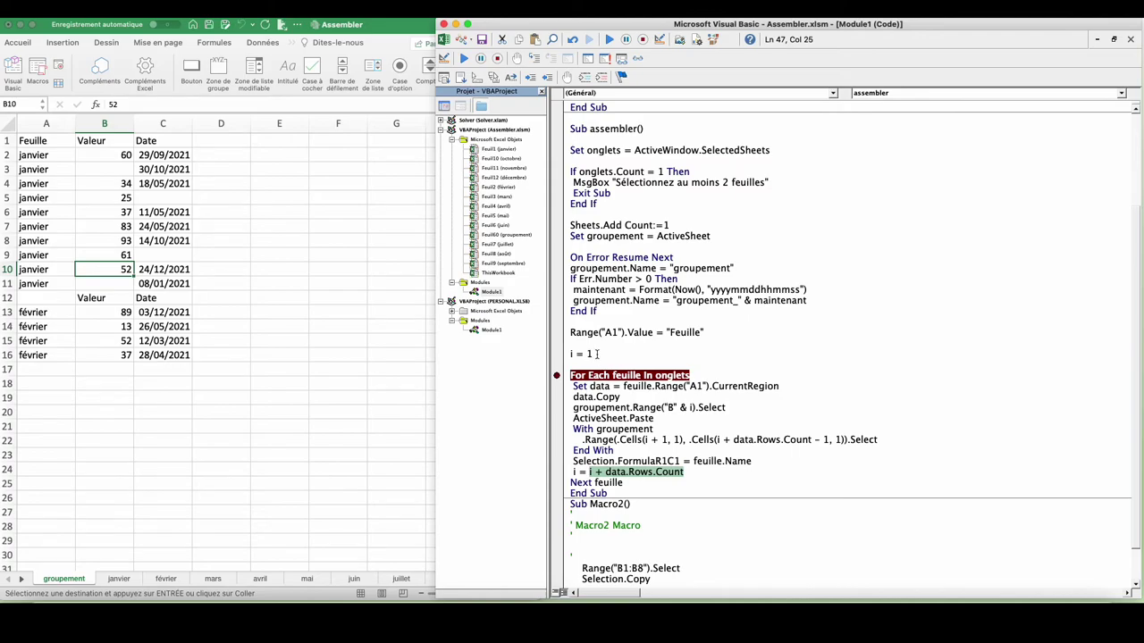
{"action": "left_click_drag", "start_coordinate": [597, 354], "coordinate": [570, 355]}
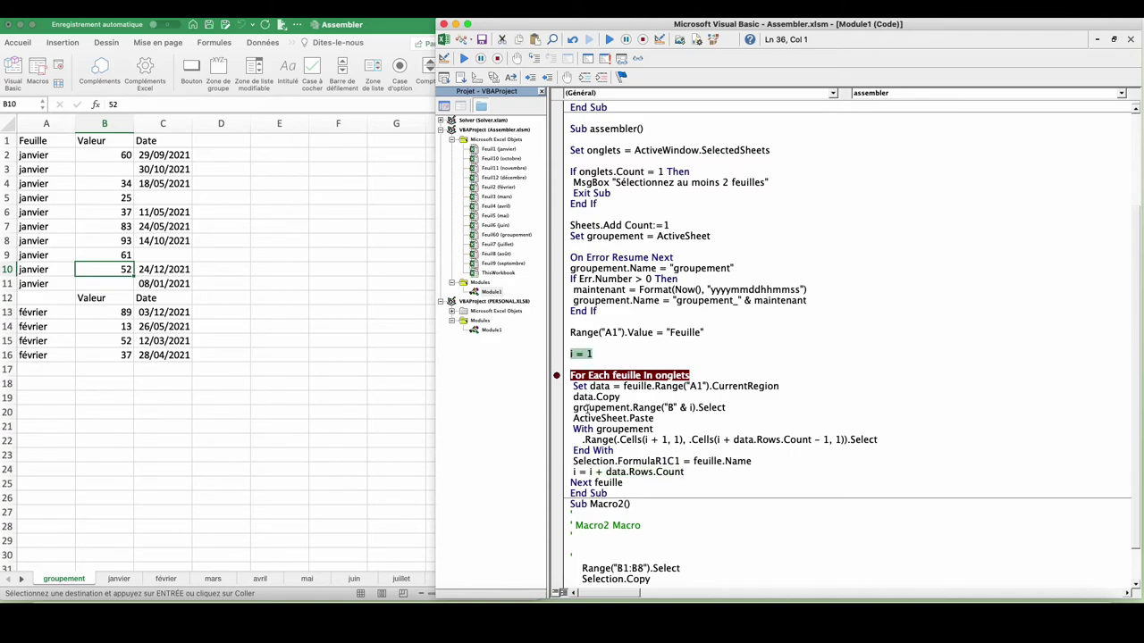
- Make the counter line set suivant = i + data.Rows.Count and add an If i > 1 Then … End If block
{"action": "left_click", "coordinate": [573, 472]}
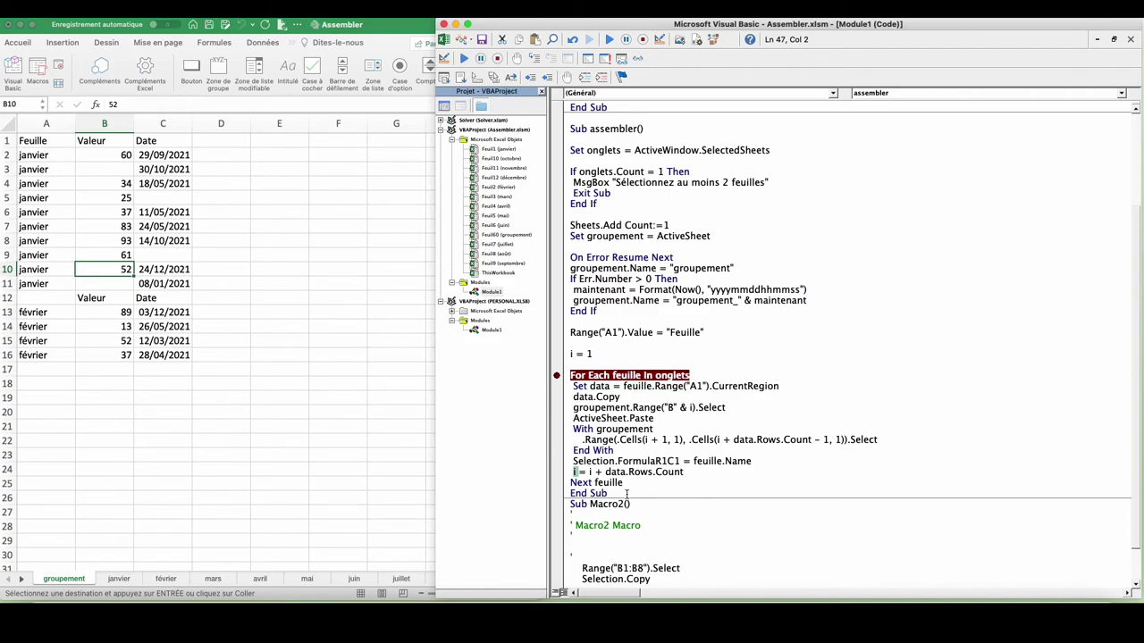
{"action": "type", "text": "suivant"}
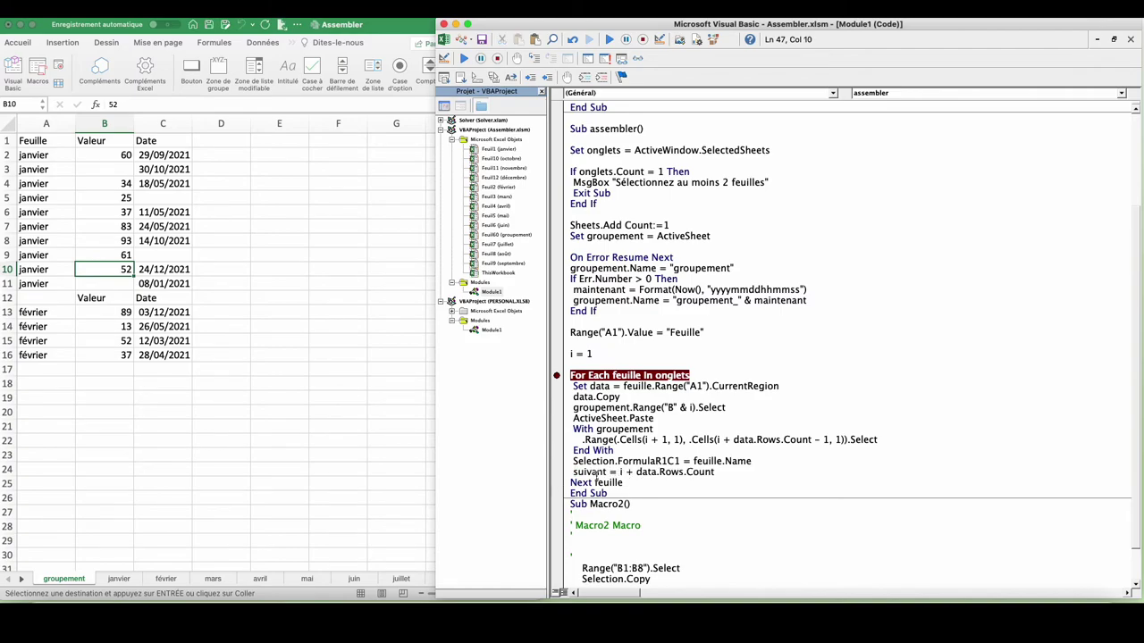
{"action": "left_click", "coordinate": [729, 471]}
{"action": "key", "text": "Return"}
{"action": "type", "text": "if i"}
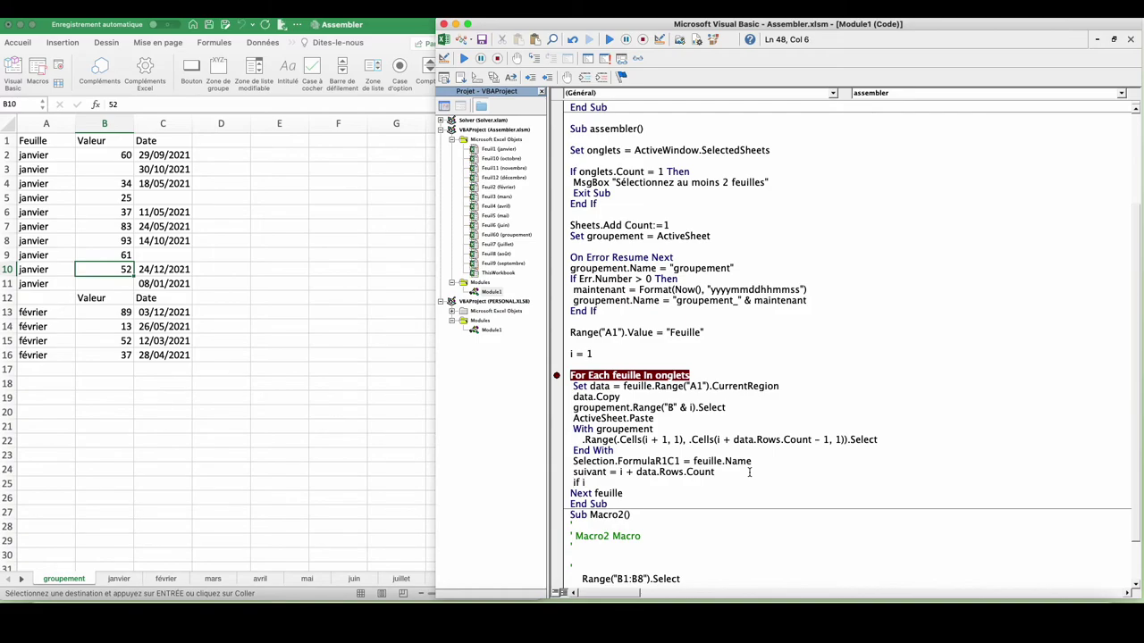
{"action": "type", "text": ">1 "}
{"action": "type", "text": "then"}
{"action": "key", "text": "Return"}
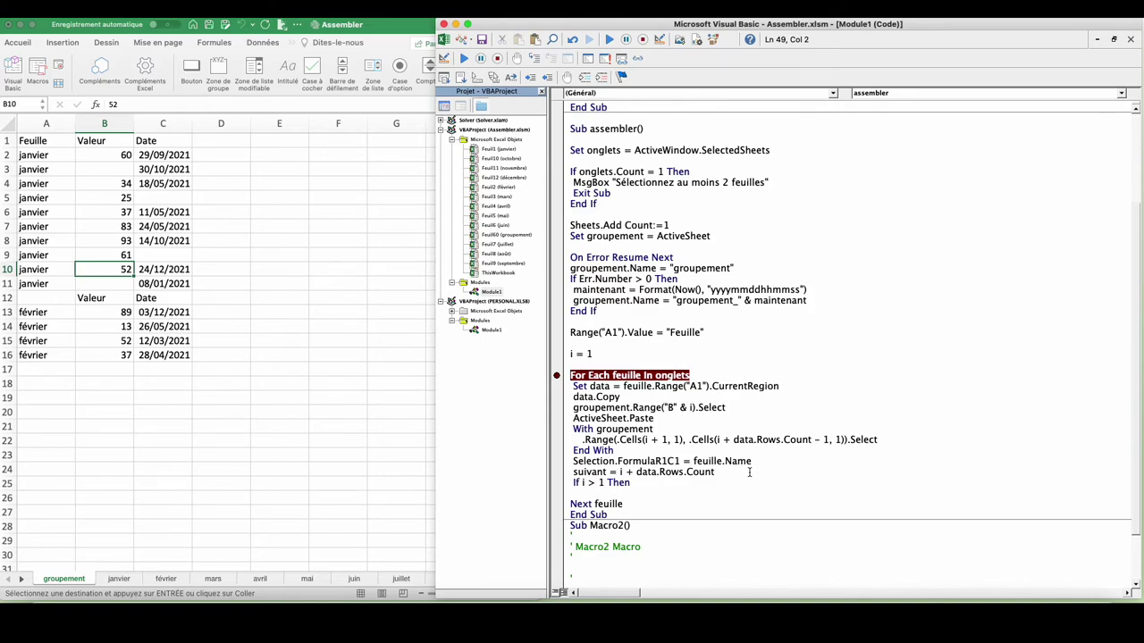
{"action": "type", "text": "end"}
- Select Macro1's lines that delete row 8
{"action": "left_click", "coordinate": [618, 108]}
{"action": "key", "text": "Up"}
{"action": "key", "text": "Up"}
{"action": "key", "text": "Up"}
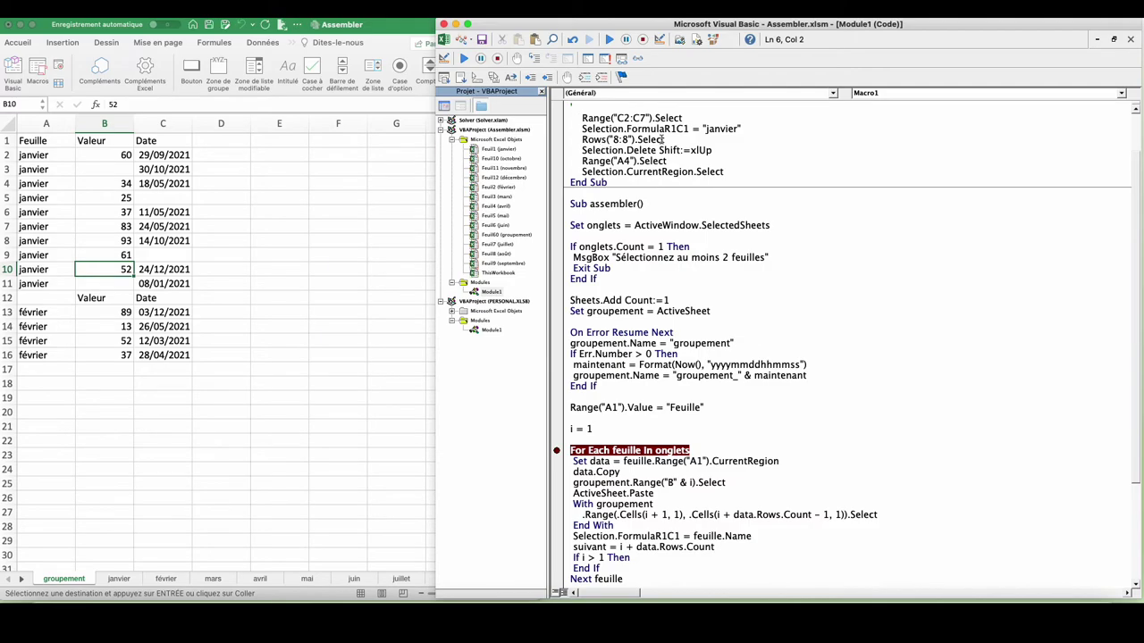
{"action": "left_click_drag", "start_coordinate": [714, 150], "coordinate": [525, 144]}
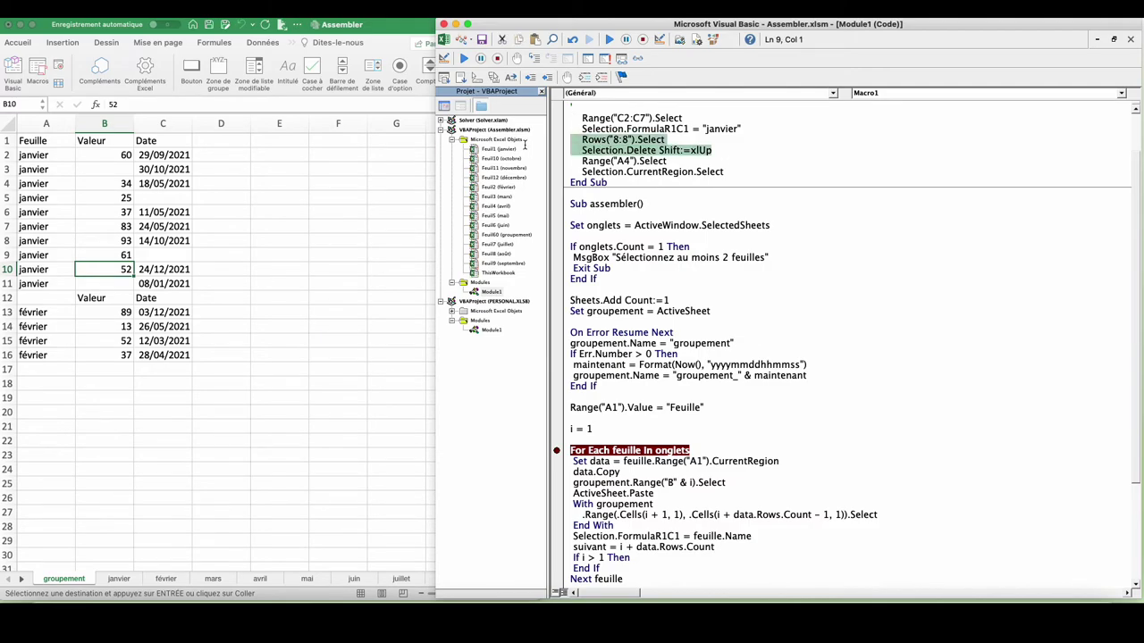
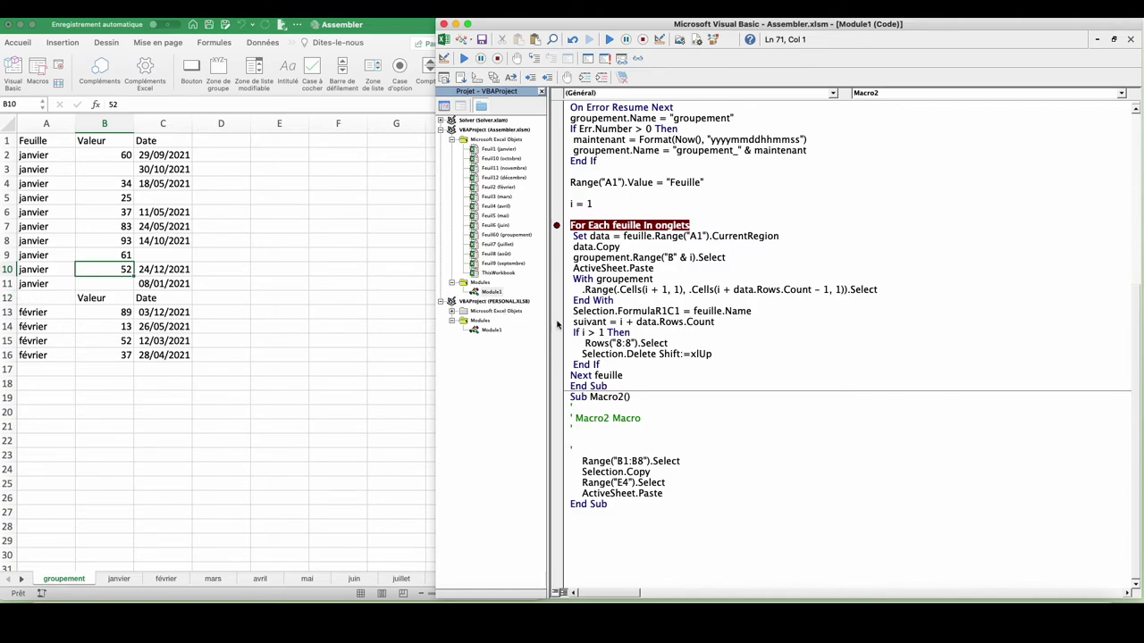
- Replace the fixed "8:8" row reference with i so the delete line selects Rows(i)
{"action": "left_click_drag", "start_coordinate": [633, 343], "coordinate": [611, 343]}
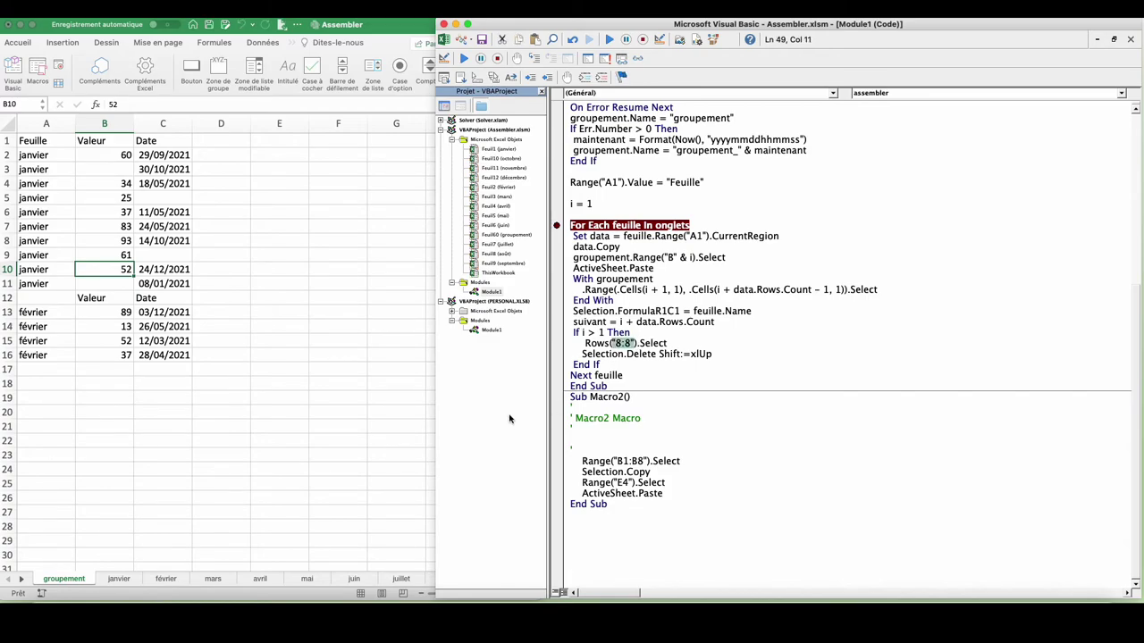
{"action": "type", "text": "i"}
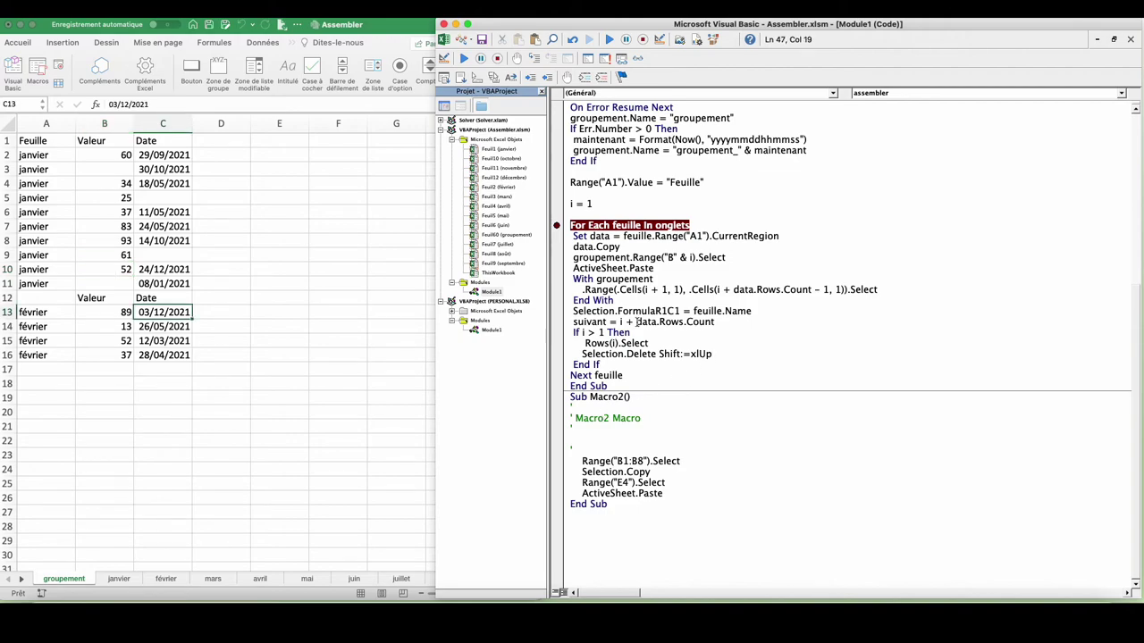
{"action": "left_click_drag", "start_coordinate": [636, 323], "coordinate": [721, 324]}
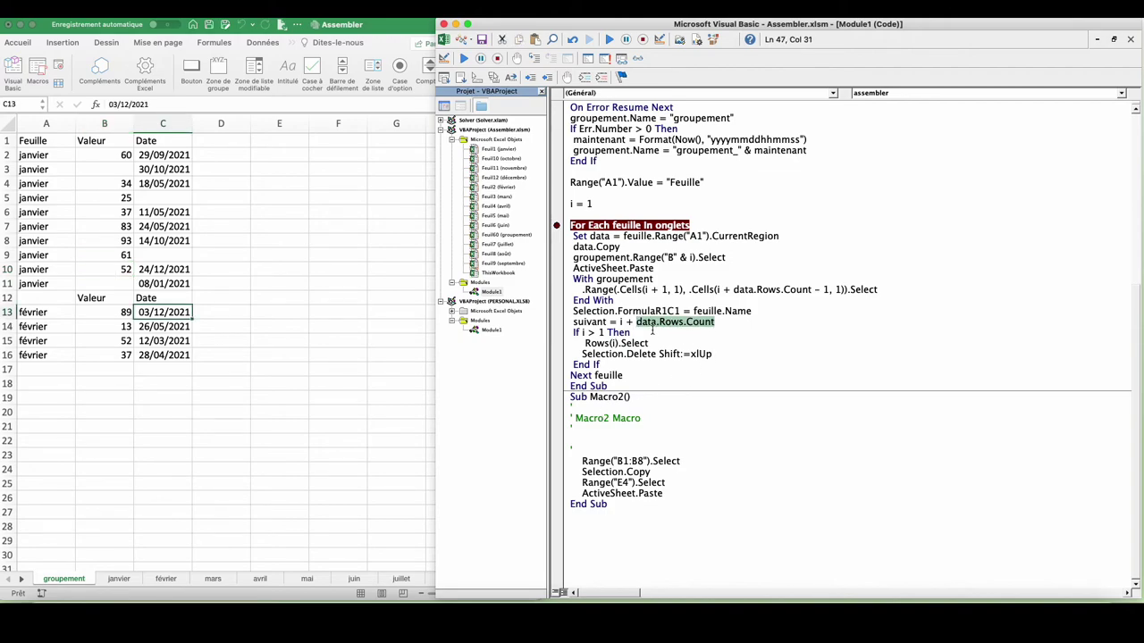
{"action": "left_click_drag", "start_coordinate": [148, 301], "coordinate": [145, 353]}
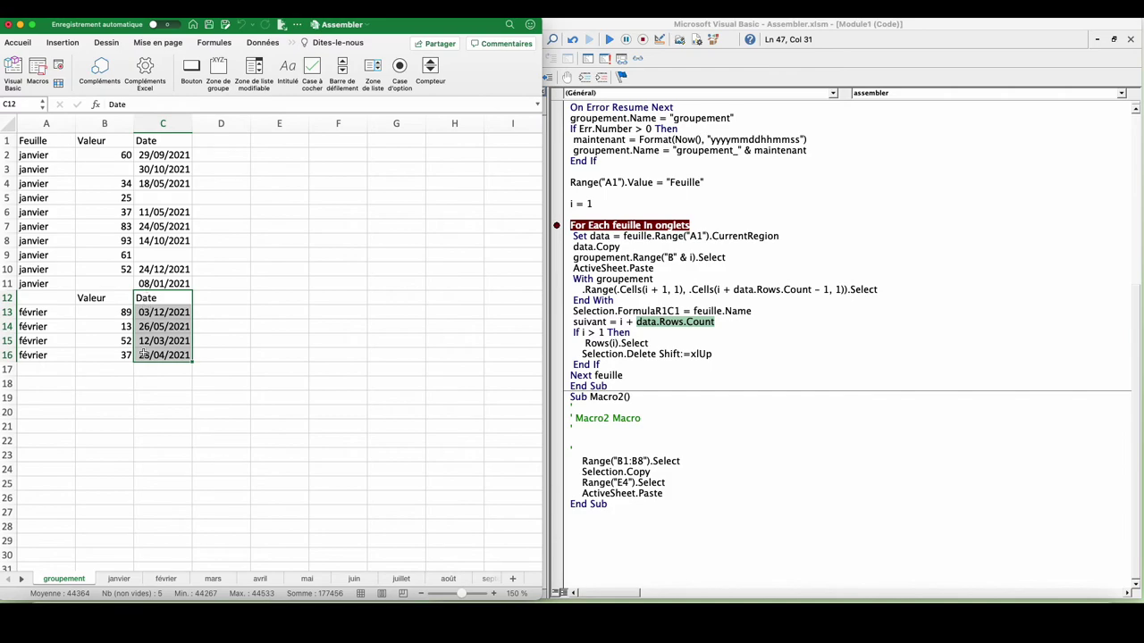
- Delete the repeated header row 12 from the worksheet
{"action": "left_click", "coordinate": [6, 298]}
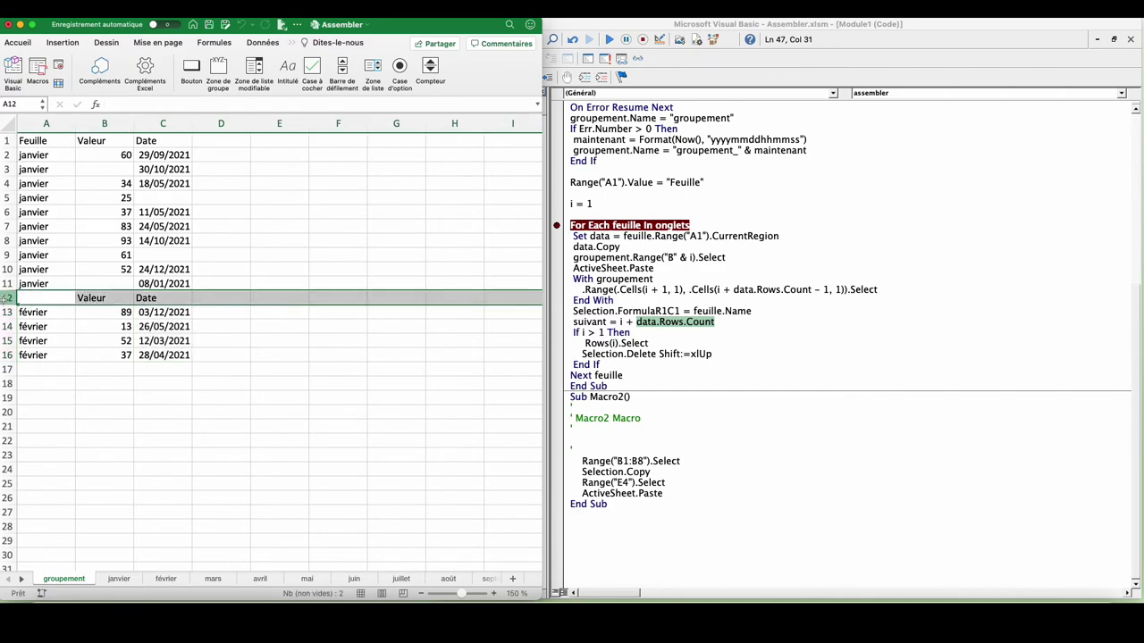
{"action": "right_click", "coordinate": [5, 300]}
{"action": "left_click", "coordinate": [30, 378]}
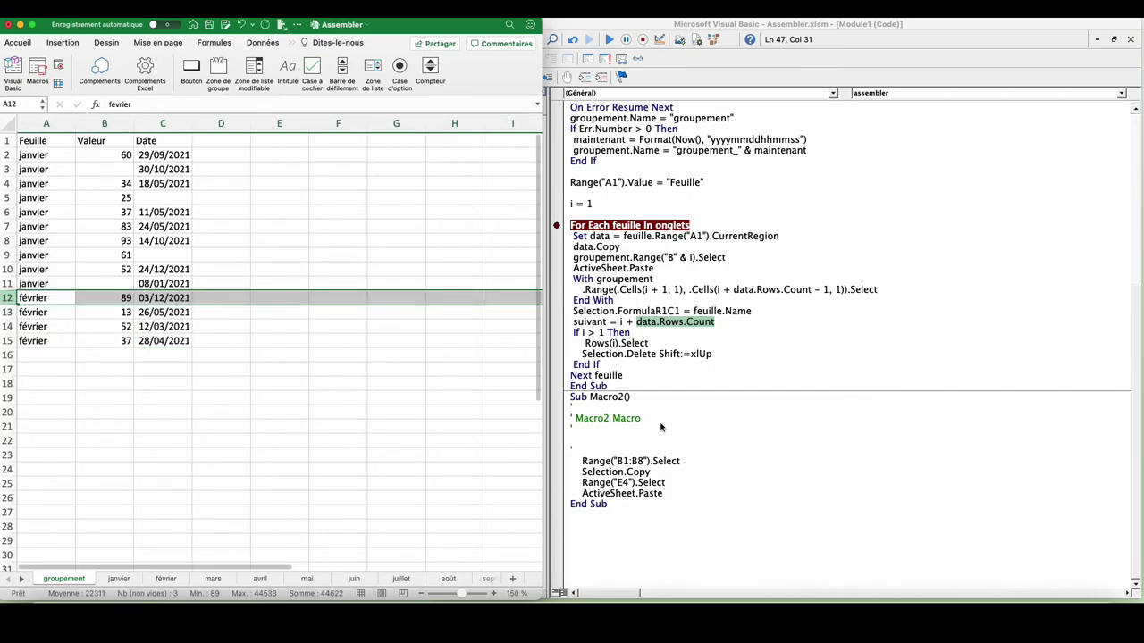
- Add 'suivant = suivant - 1' after the delete line and 'i = suivant' after End If
{"action": "left_click", "coordinate": [728, 354]}
{"action": "key", "text": "Return"}
{"action": "type", "text": "sui"}
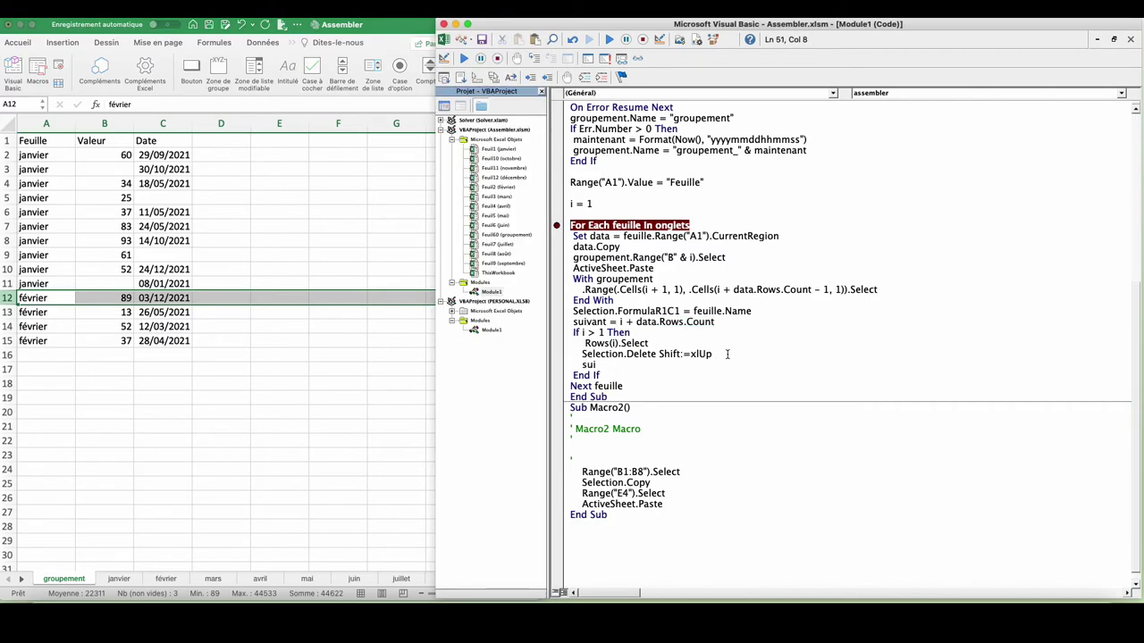
{"action": "type", "text": "vant = sui"}
{"action": "type", "text": "vant - 1"}
{"action": "left_click", "coordinate": [603, 376]}
{"action": "key", "text": "Return"}
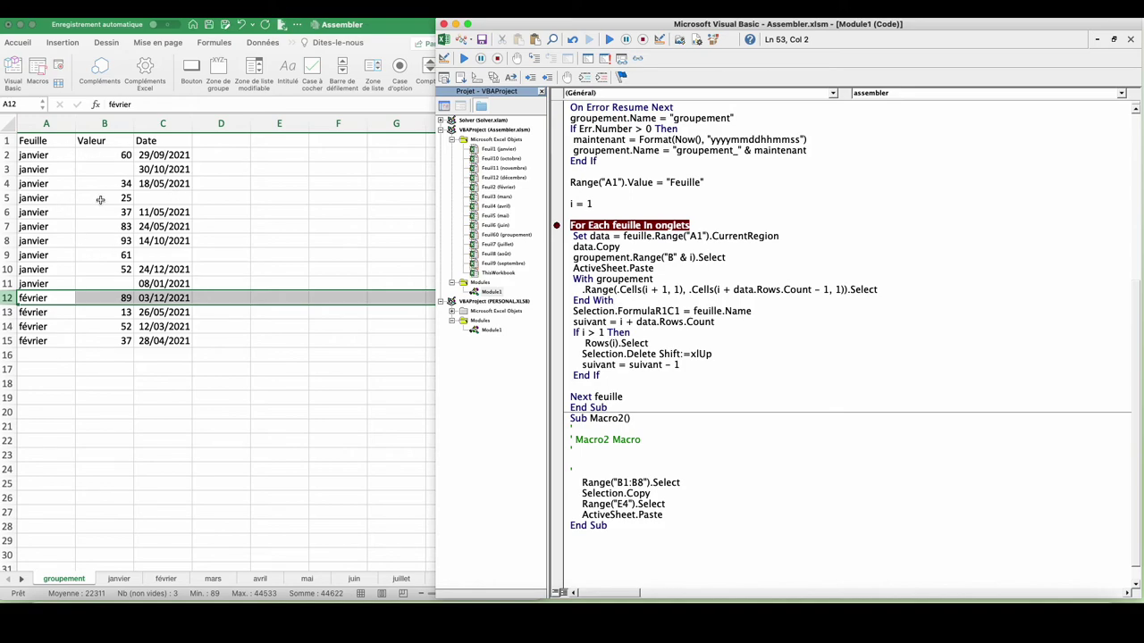
{"action": "left_click", "coordinate": [588, 343]}
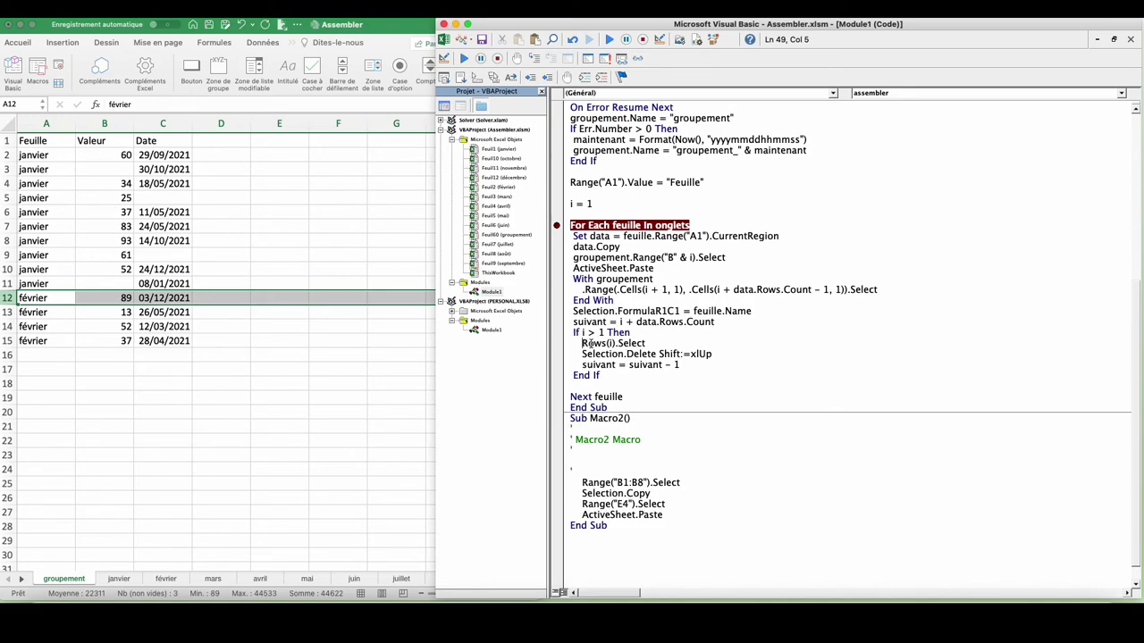
{"action": "left_click", "coordinate": [592, 390]}
{"action": "type", "text": "i = suivant"}
{"action": "left_click", "coordinate": [614, 355]}
- Group the février, avril and juin sheets and run the assembler macro
{"action": "key", "text": "alt+F11"}
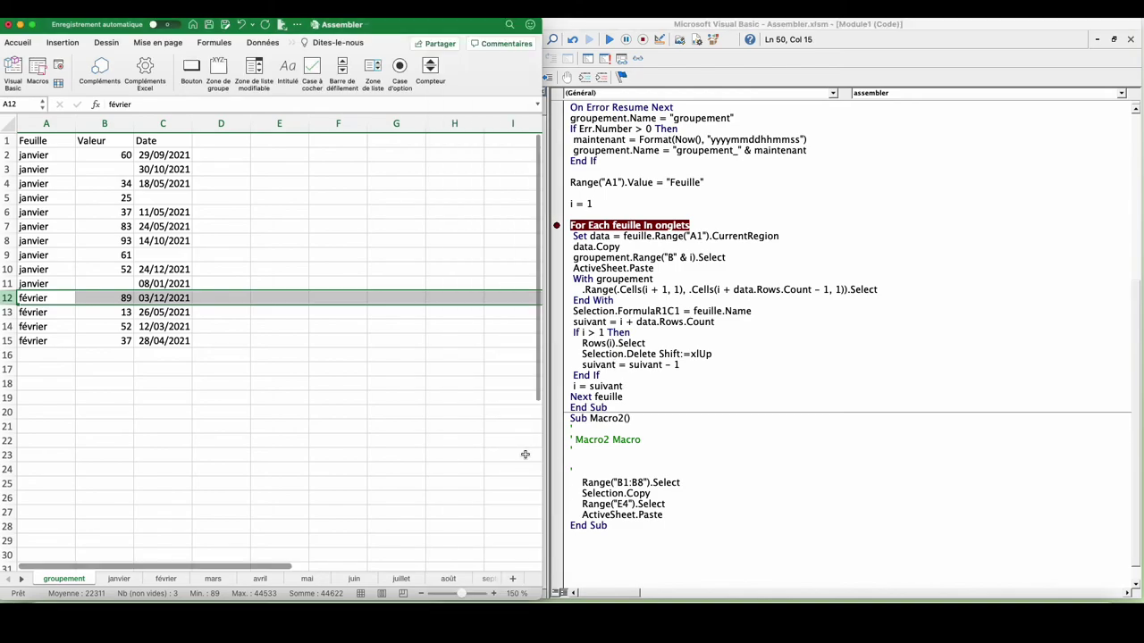
{"action": "left_click", "coordinate": [170, 580]}
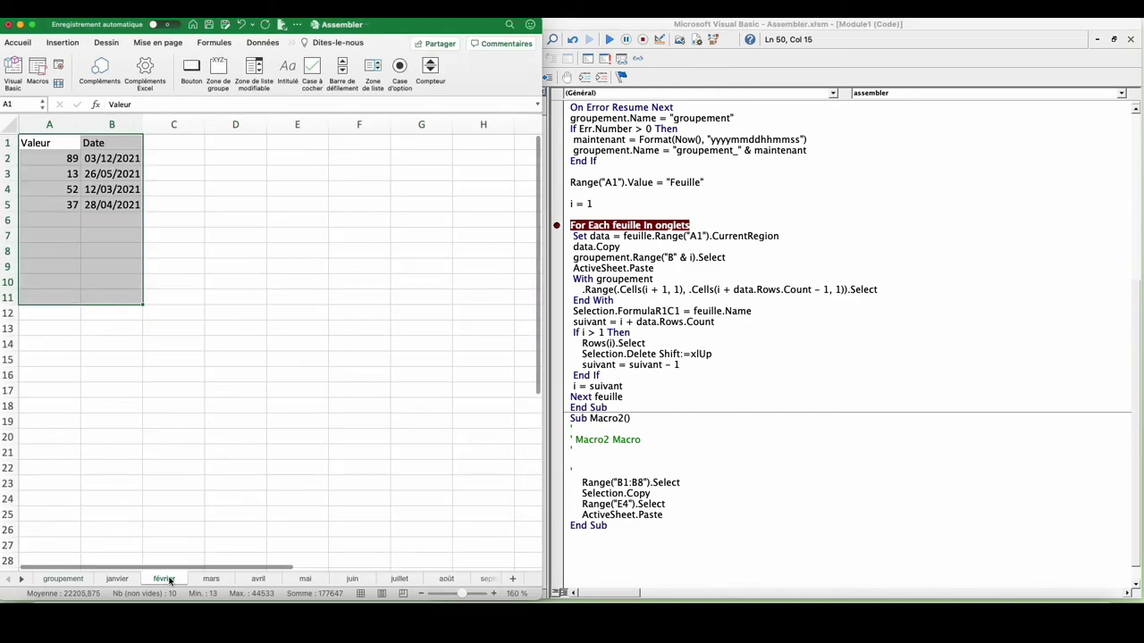
{"action": "left_click", "coordinate": [257, 580], "text": "super"}
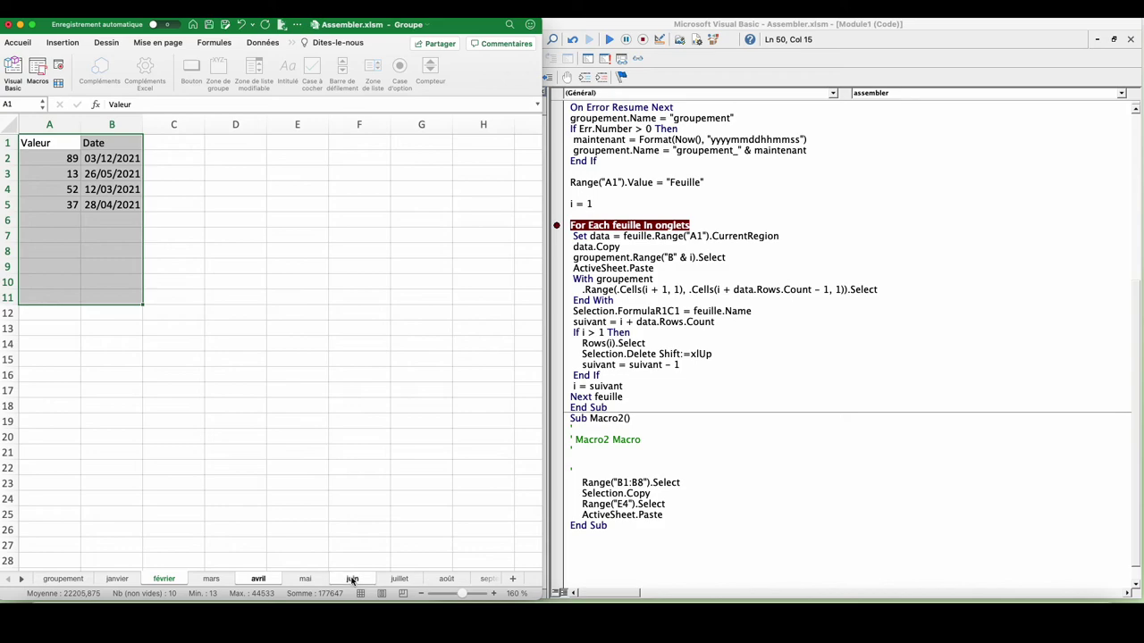
{"action": "left_click", "coordinate": [351, 580], "text": "super"}
{"action": "key", "text": "alt+F11"}
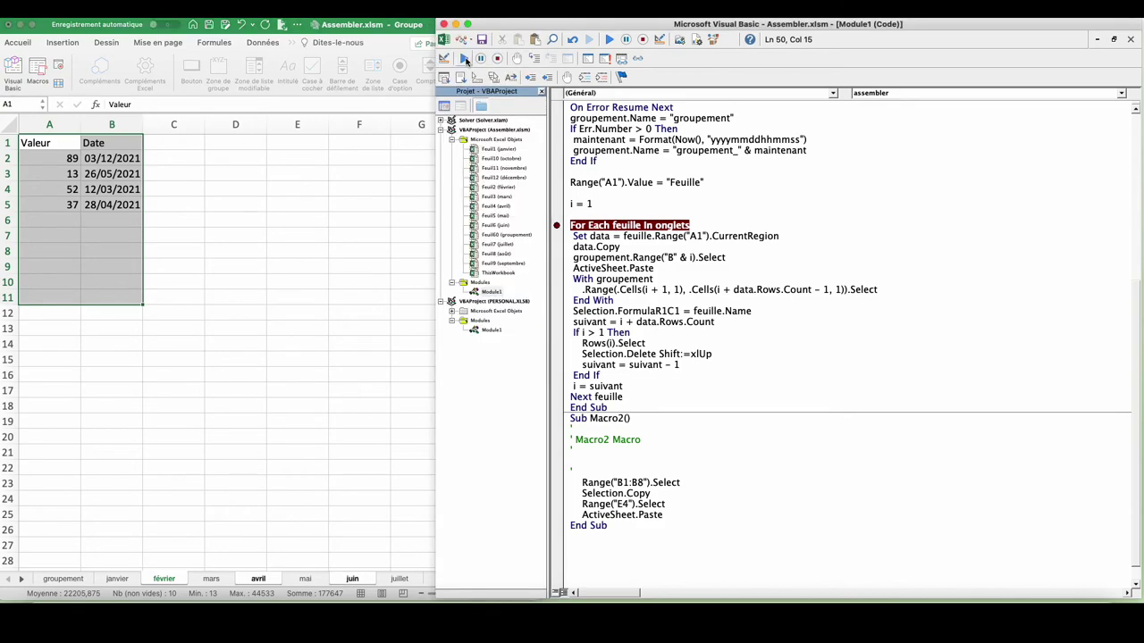
{"action": "left_click", "coordinate": [465, 59]}
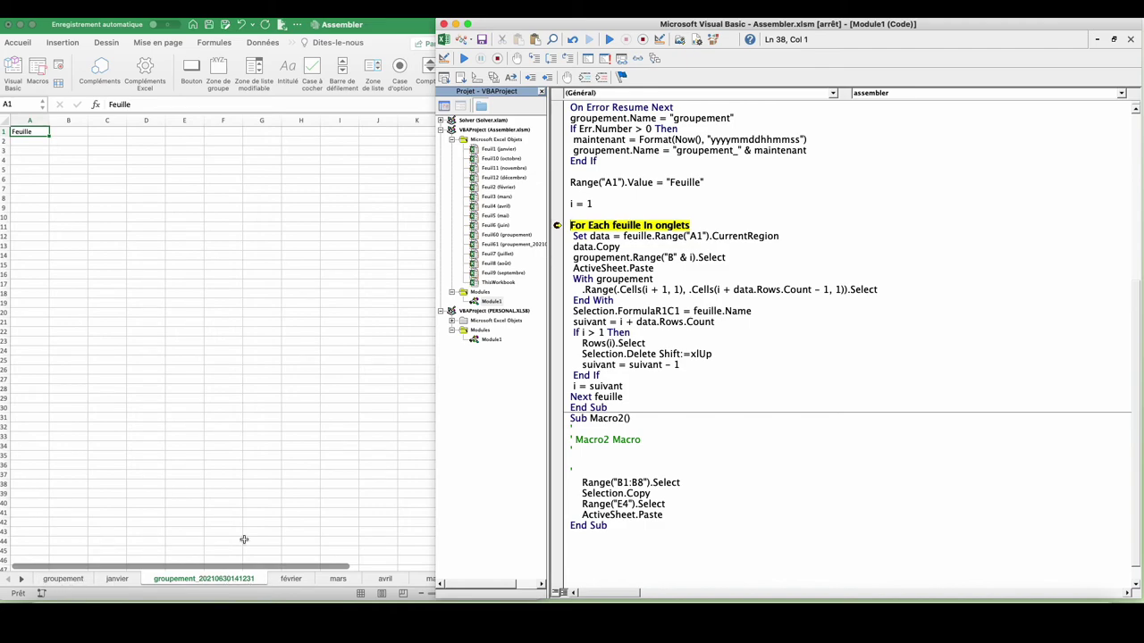
- Step through the février pass: paste its data and label A2:A5 février, skipping header deletion
{"action": "left_click", "coordinate": [535, 59]}
{"action": "left_click", "coordinate": [536, 59]}
{"action": "left_click", "coordinate": [535, 59]}
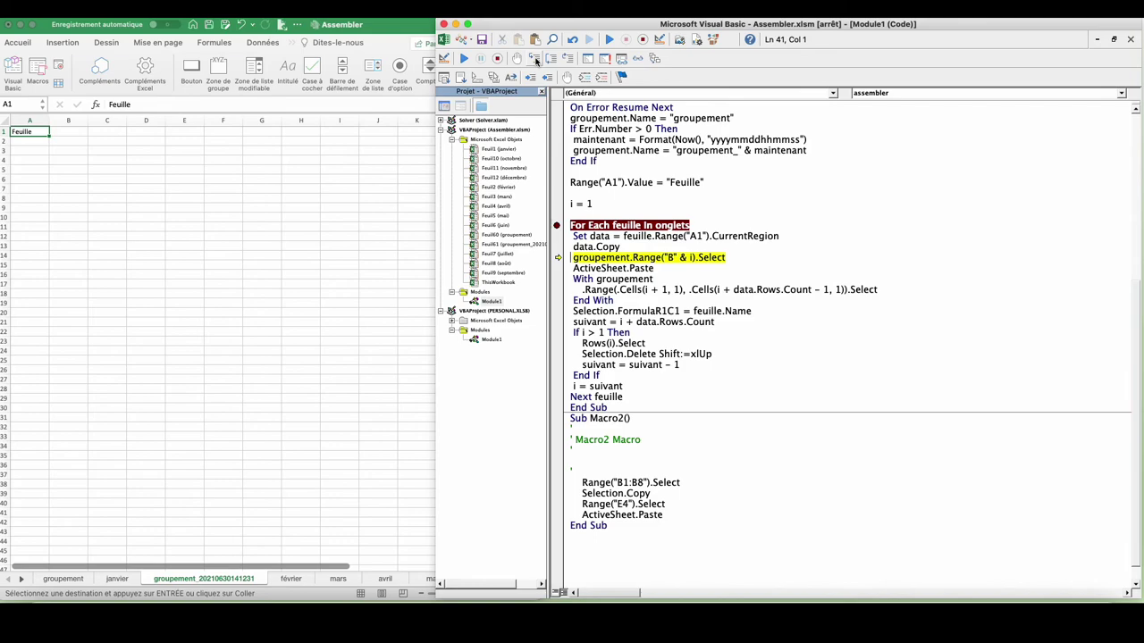
{"action": "left_click", "coordinate": [535, 59]}
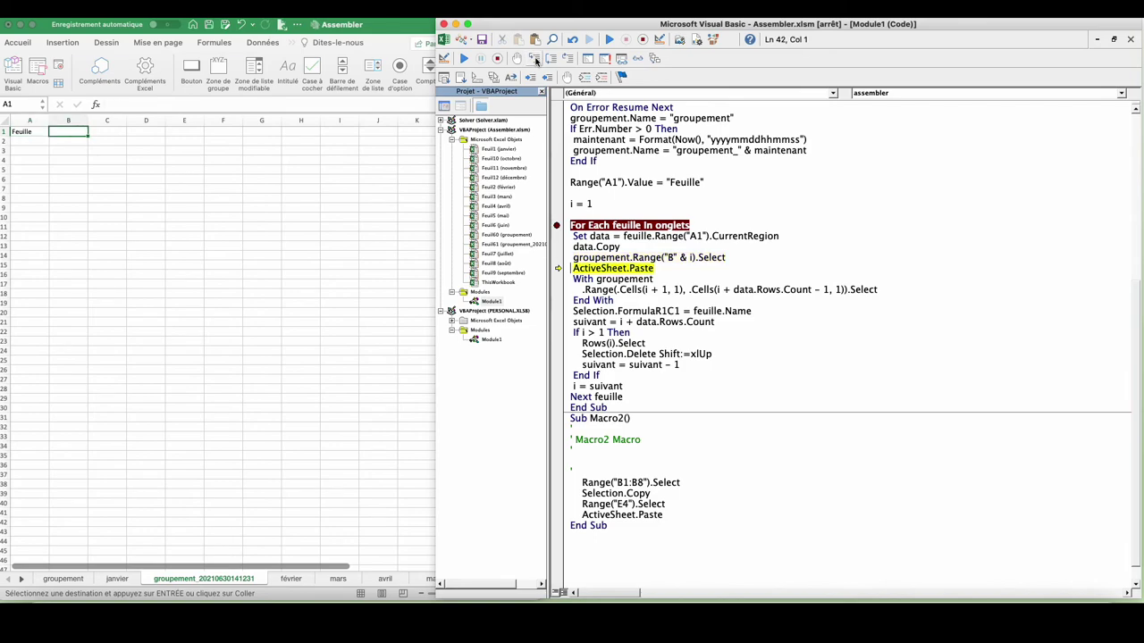
{"action": "left_click", "coordinate": [534, 58]}
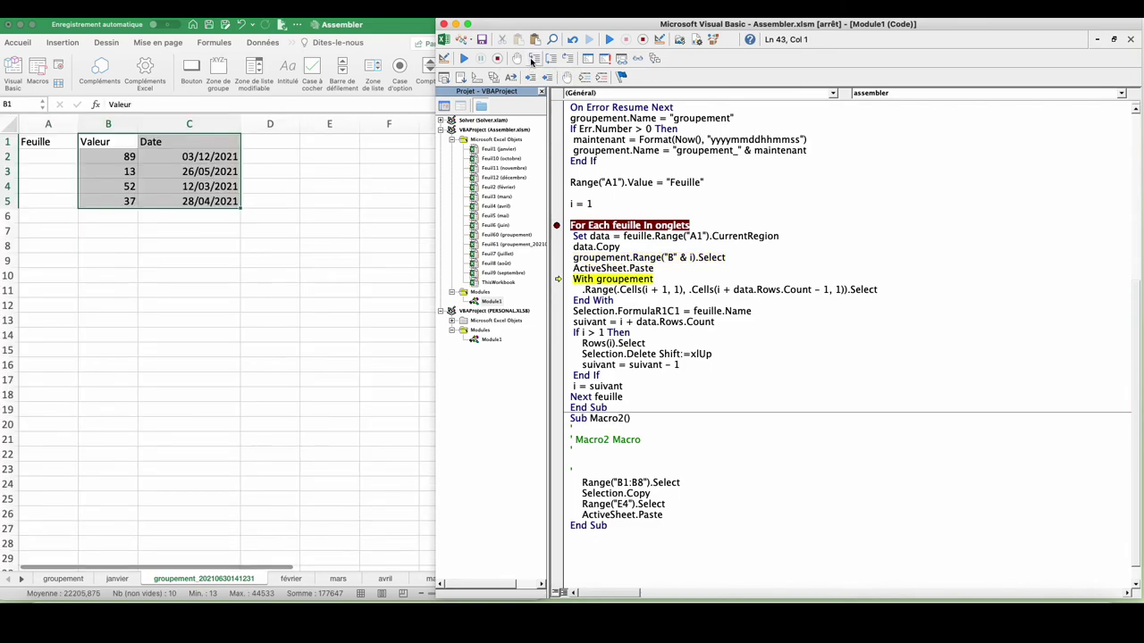
{"action": "left_click", "coordinate": [530, 57]}
{"action": "left_click", "coordinate": [530, 57]}
{"action": "left_click", "coordinate": [530, 57]}
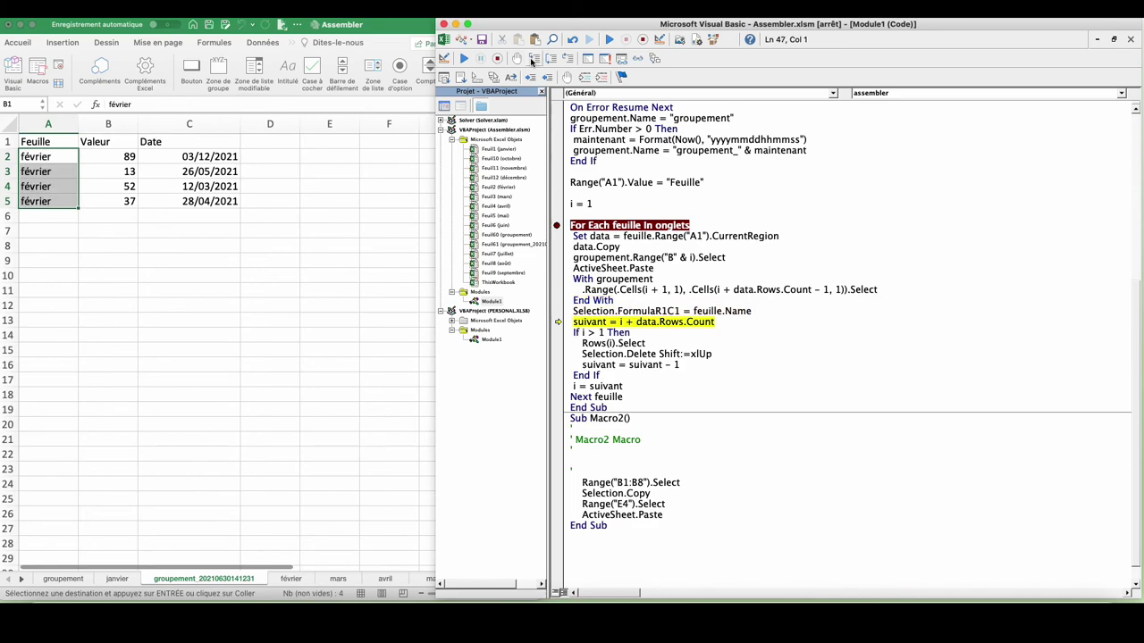
{"action": "left_click", "coordinate": [530, 58]}
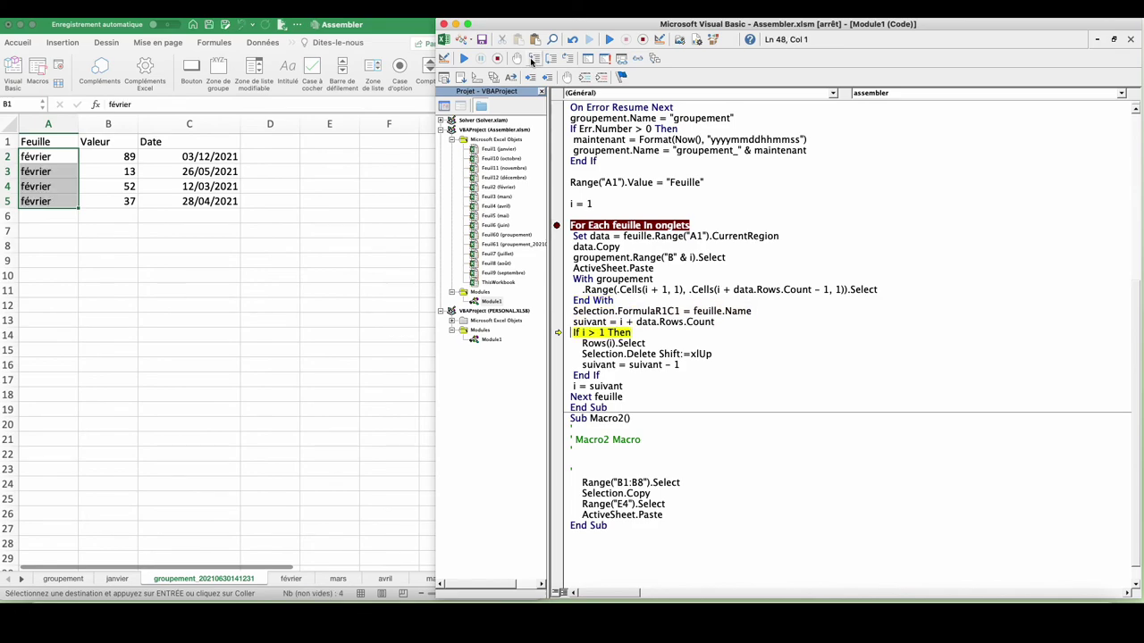
{"action": "left_click", "coordinate": [530, 57]}
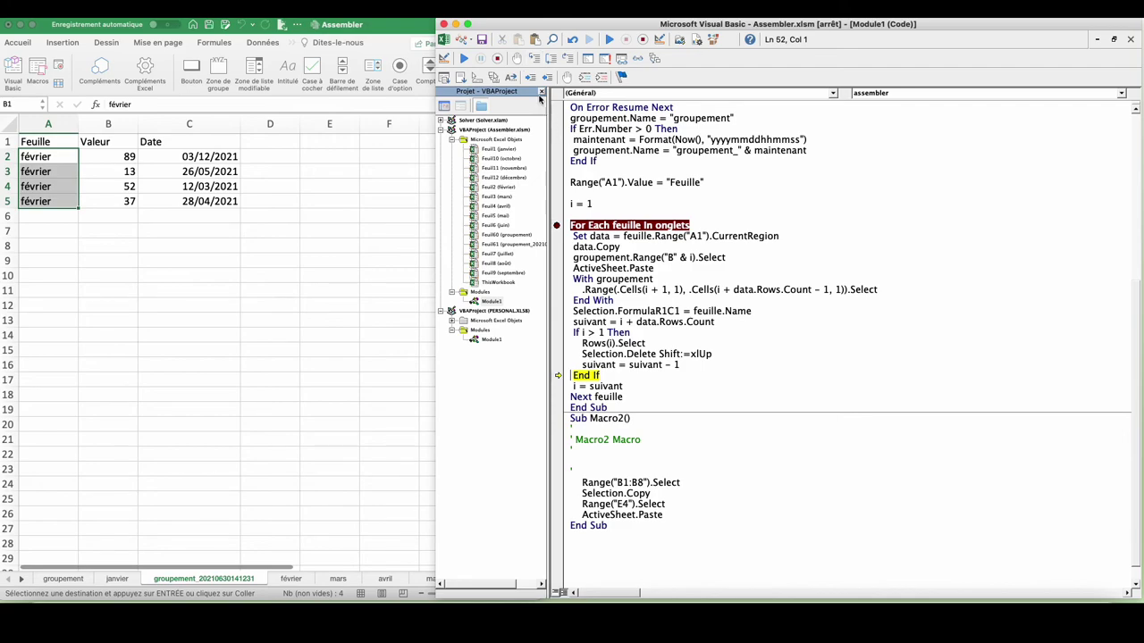
{"action": "left_click", "coordinate": [533, 58]}
{"action": "left_click", "coordinate": [533, 59]}
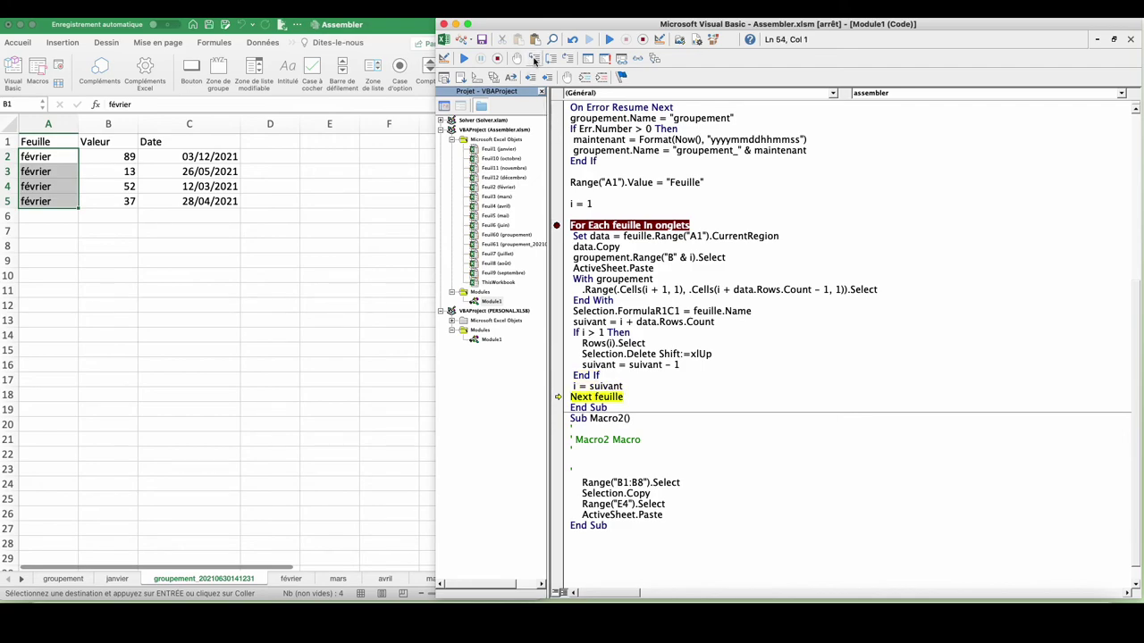
- Step through the avril pass: paste into B6:C13, label A7:A13 avril, delete its header row
{"action": "mouse_move", "coordinate": [574, 386]}
{"action": "left_click", "coordinate": [531, 59]}
{"action": "left_click", "coordinate": [531, 59]}
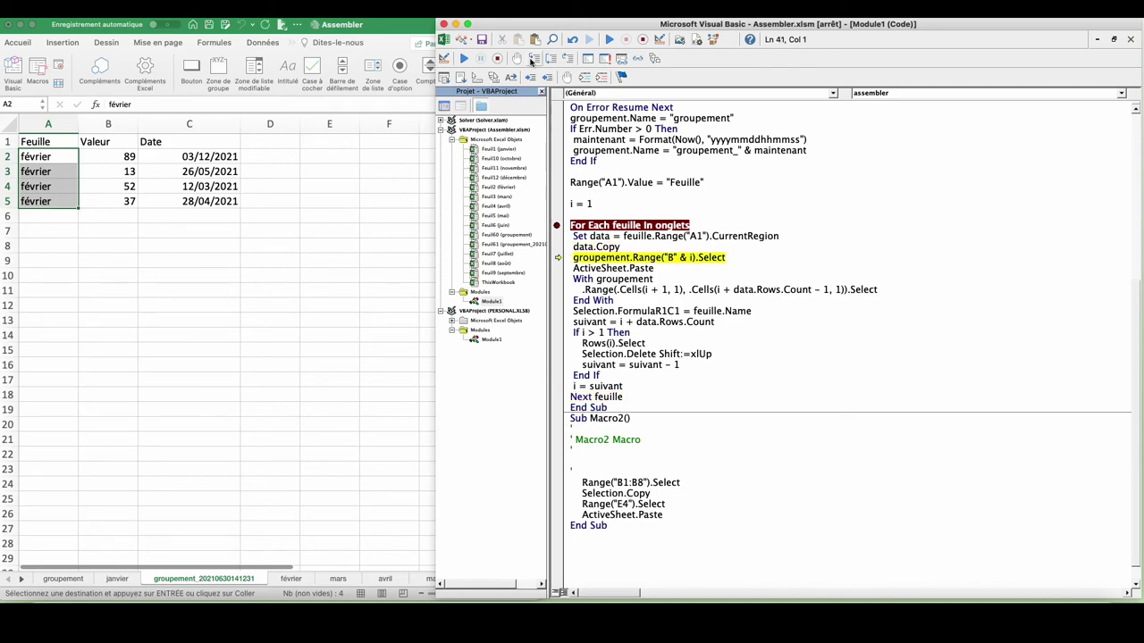
{"action": "left_click", "coordinate": [531, 59]}
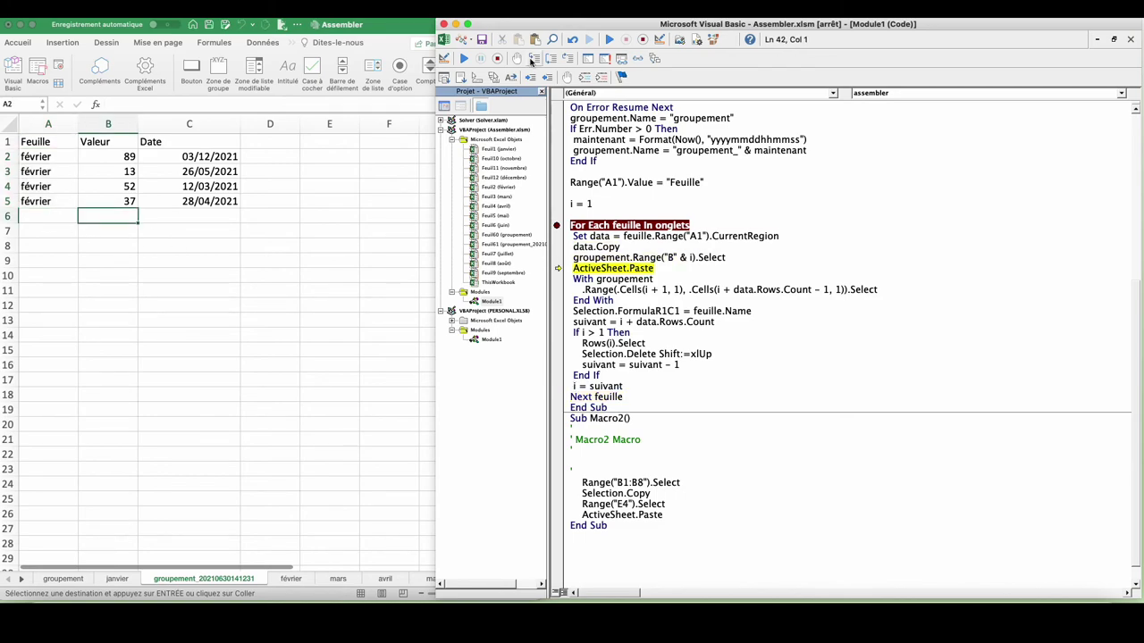
{"action": "left_click", "coordinate": [531, 59]}
{"action": "left_click", "coordinate": [531, 59]}
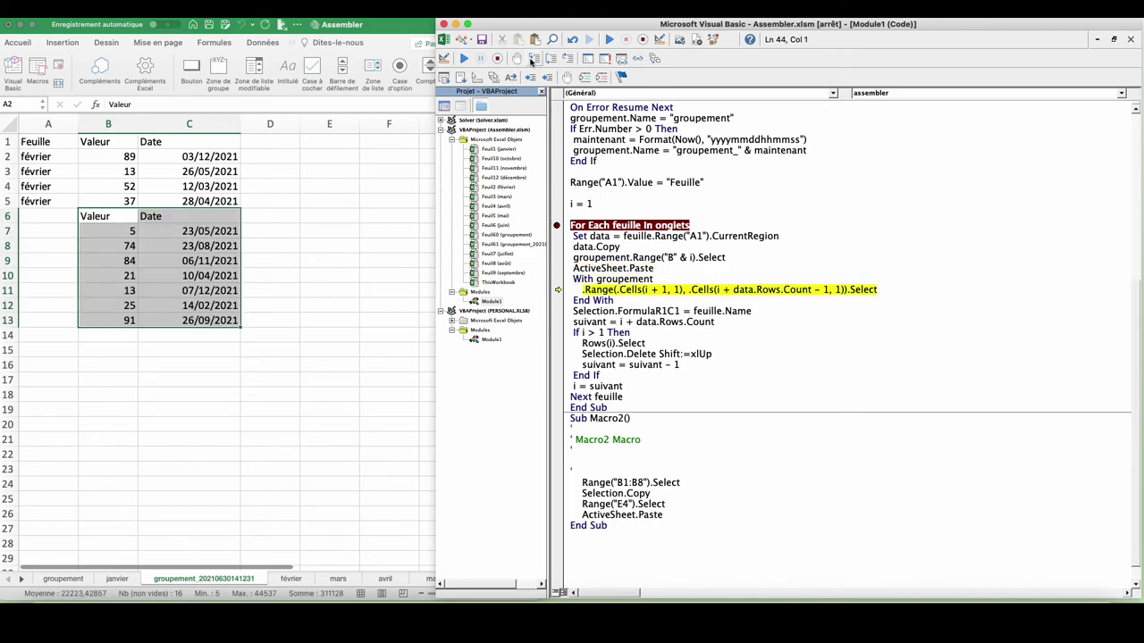
{"action": "left_click", "coordinate": [531, 58]}
{"action": "left_click", "coordinate": [531, 59]}
{"action": "left_click", "coordinate": [531, 59]}
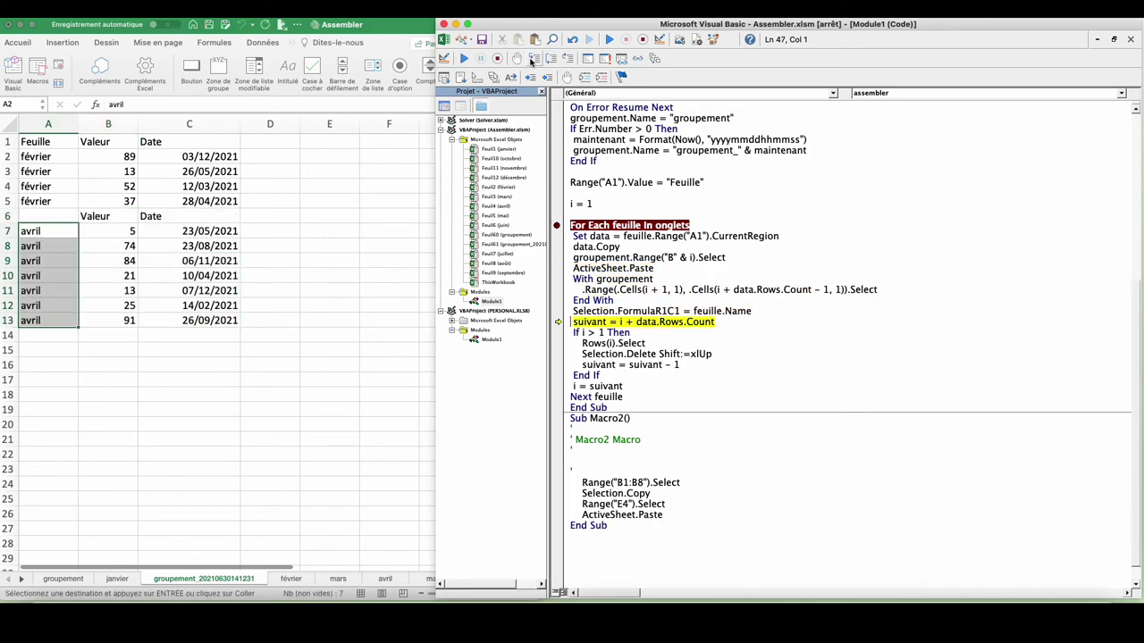
{"action": "left_click", "coordinate": [531, 59]}
{"action": "left_click", "coordinate": [531, 59]}
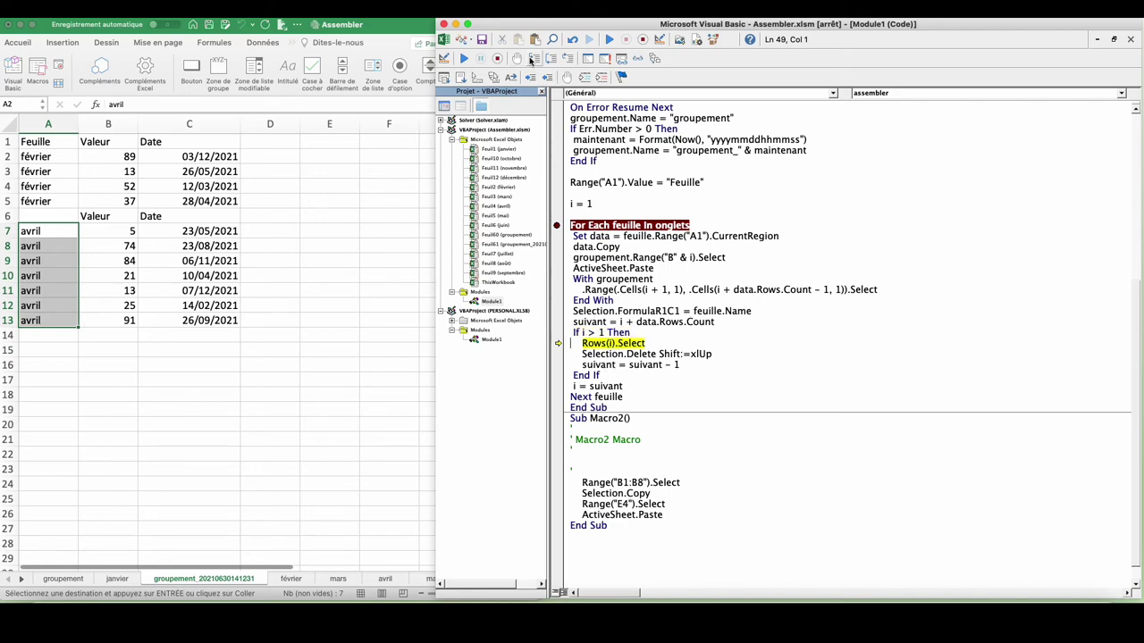
{"action": "left_click", "coordinate": [531, 59]}
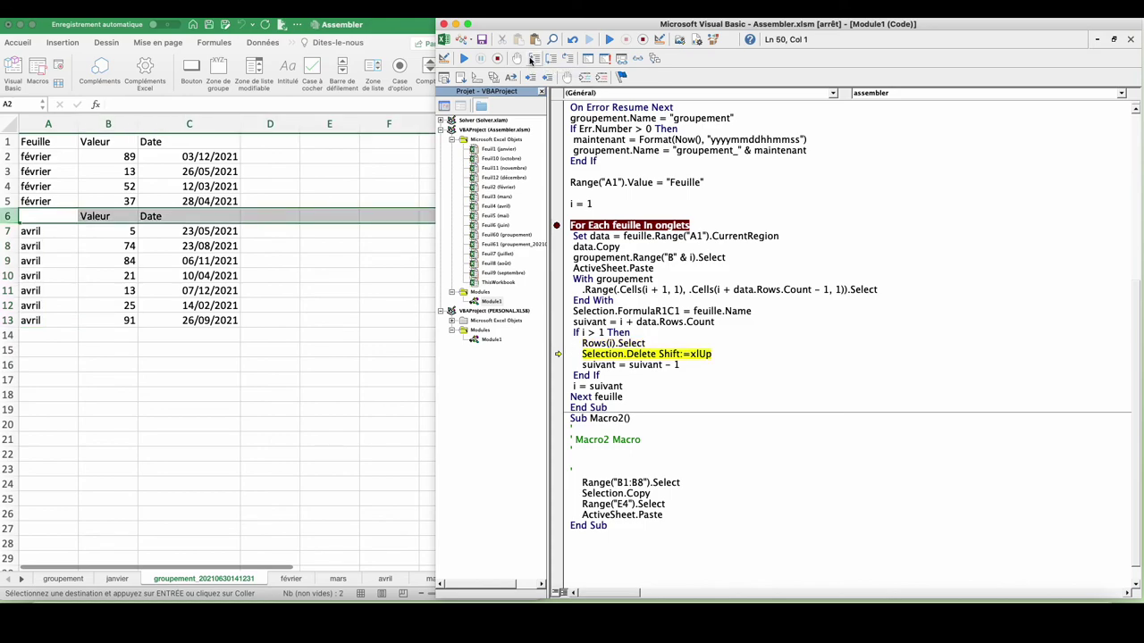
{"action": "left_click", "coordinate": [531, 59]}
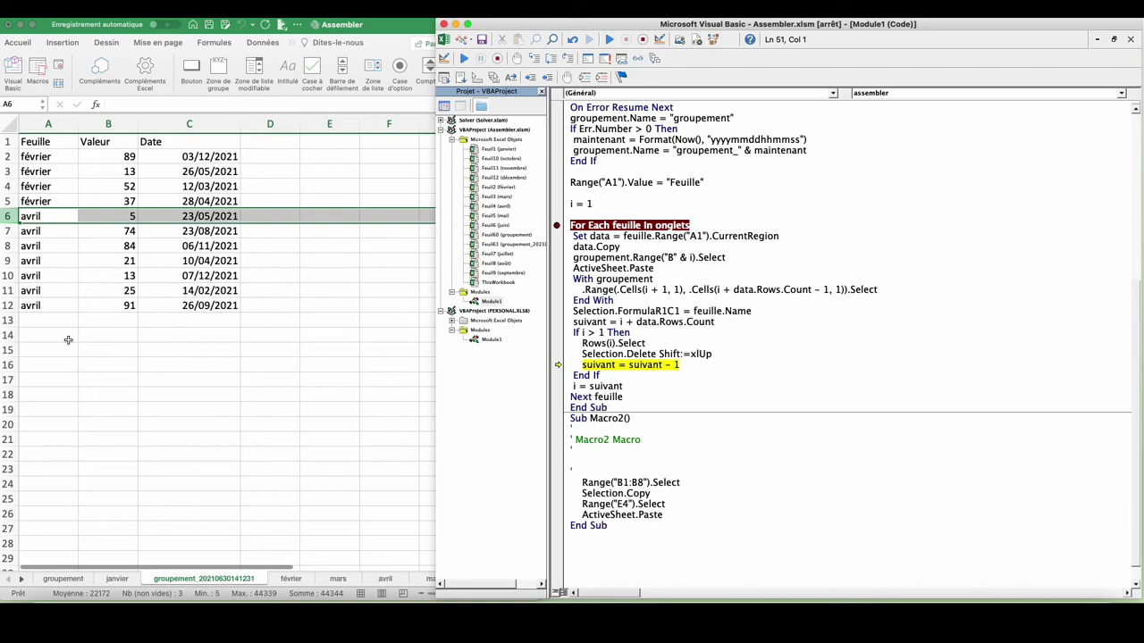
{"action": "left_click", "coordinate": [545, 57]}
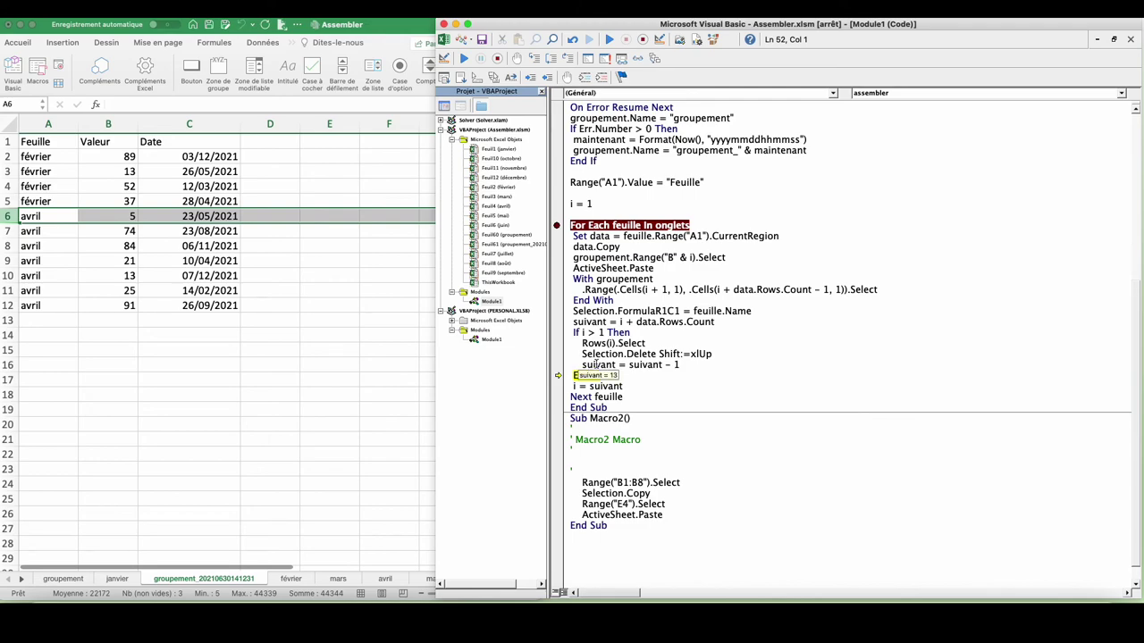
- Step through the juin pass, pasting, labelling and deleting its header, then let the macro finish
{"action": "left_click", "coordinate": [534, 59]}
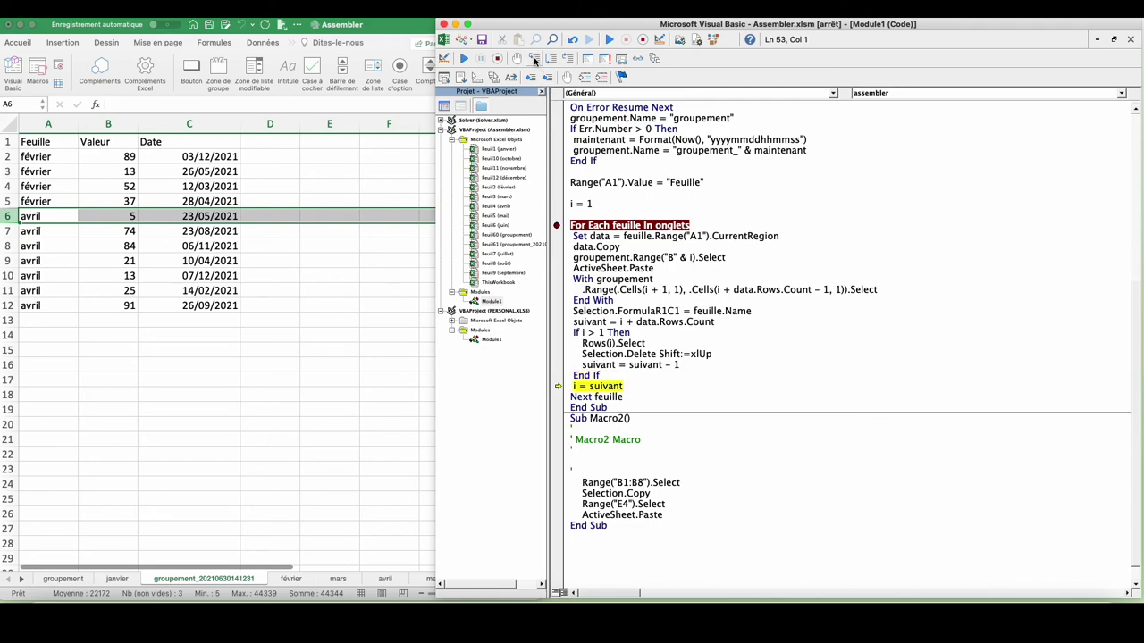
{"action": "left_click", "coordinate": [534, 59]}
{"action": "left_click", "coordinate": [535, 59]}
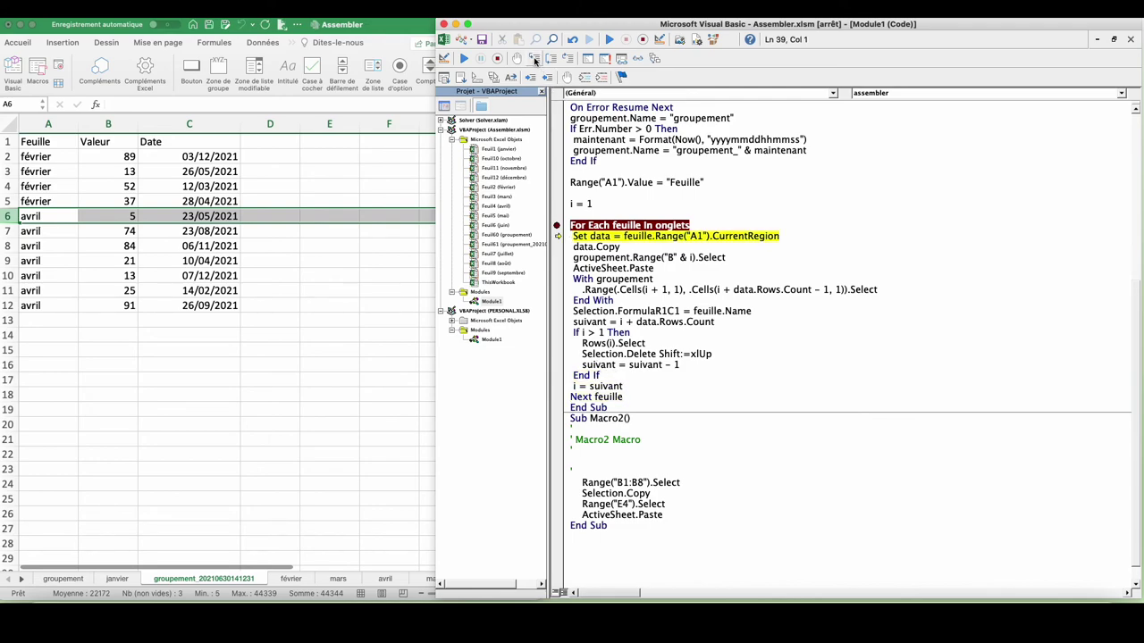
{"action": "left_click", "coordinate": [535, 59]}
{"action": "left_click", "coordinate": [534, 59]}
{"action": "left_click", "coordinate": [534, 59]}
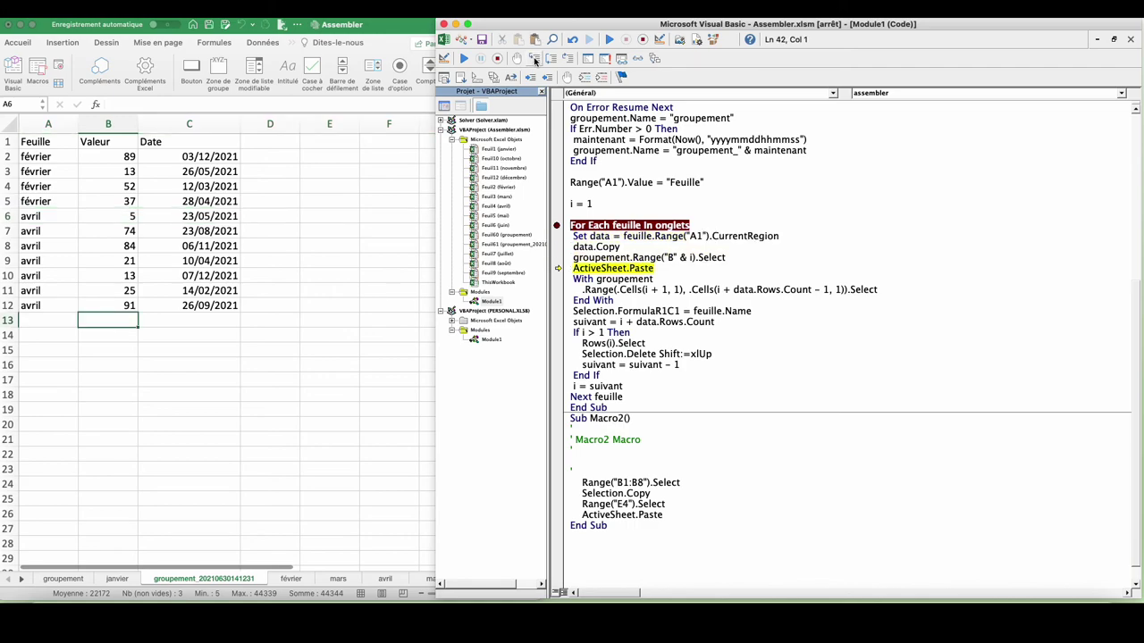
{"action": "left_click", "coordinate": [535, 59]}
{"action": "left_click", "coordinate": [535, 59]}
{"action": "left_click", "coordinate": [535, 59]}
{"action": "left_click", "coordinate": [534, 59]}
{"action": "left_click", "coordinate": [534, 59]}
{"action": "left_click", "coordinate": [534, 59]}
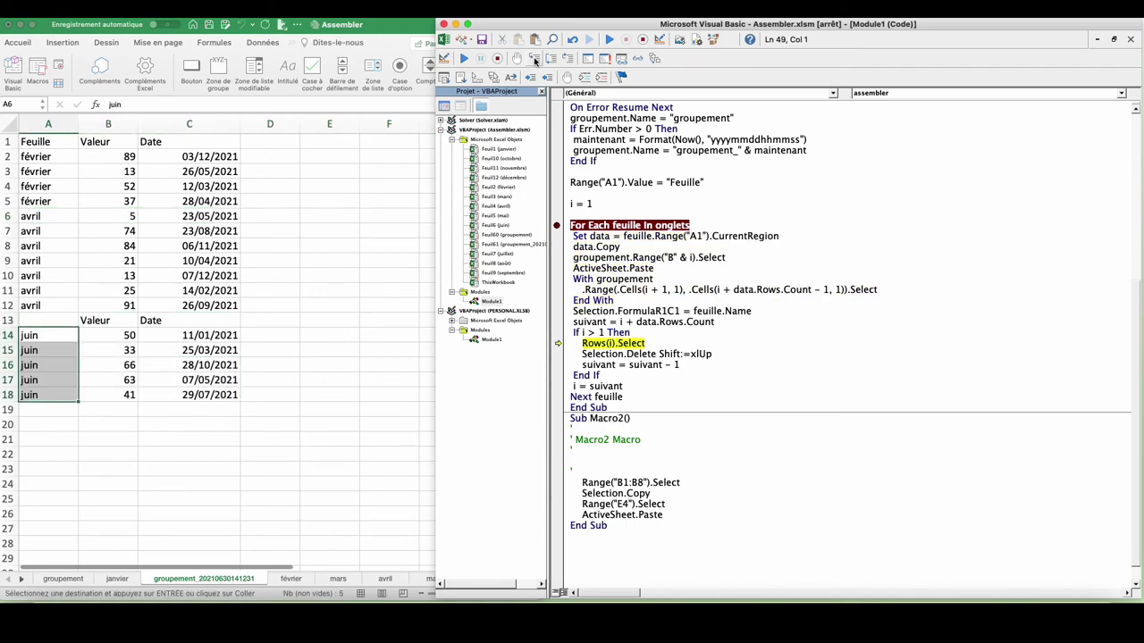
{"action": "left_click", "coordinate": [535, 59]}
{"action": "left_click", "coordinate": [535, 59]}
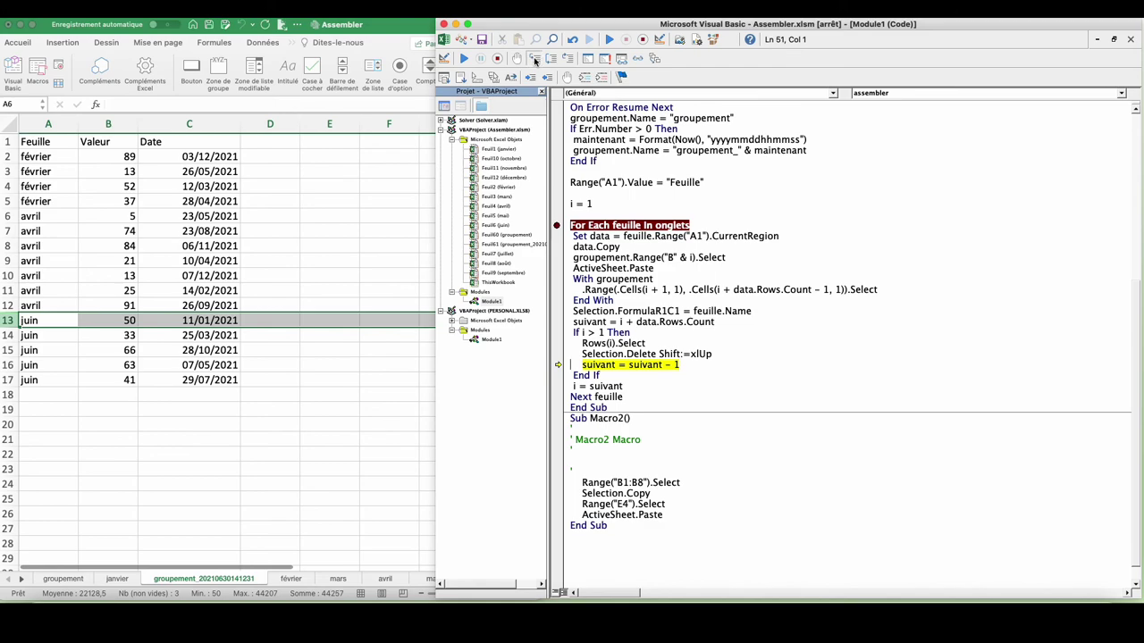
{"action": "left_click", "coordinate": [534, 59]}
{"action": "left_click", "coordinate": [534, 59]}
{"action": "left_click", "coordinate": [535, 59]}
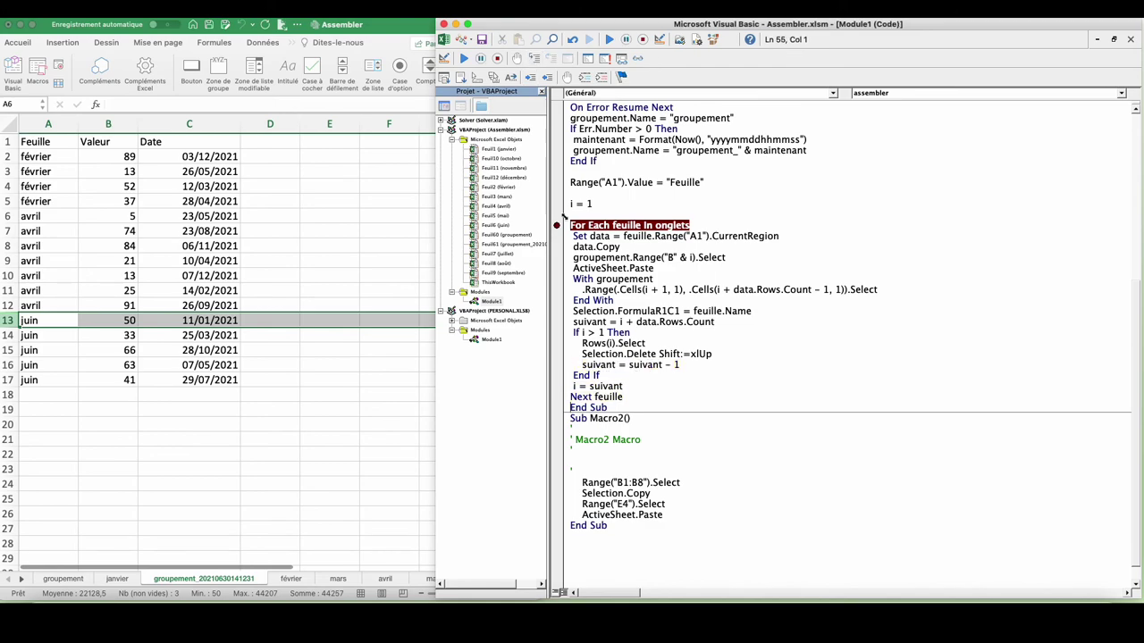
- Remove the loop breakpoint, review the code in PERSONAL.XLSB Module1, and return to Excel
{"action": "left_click", "coordinate": [635, 407]}
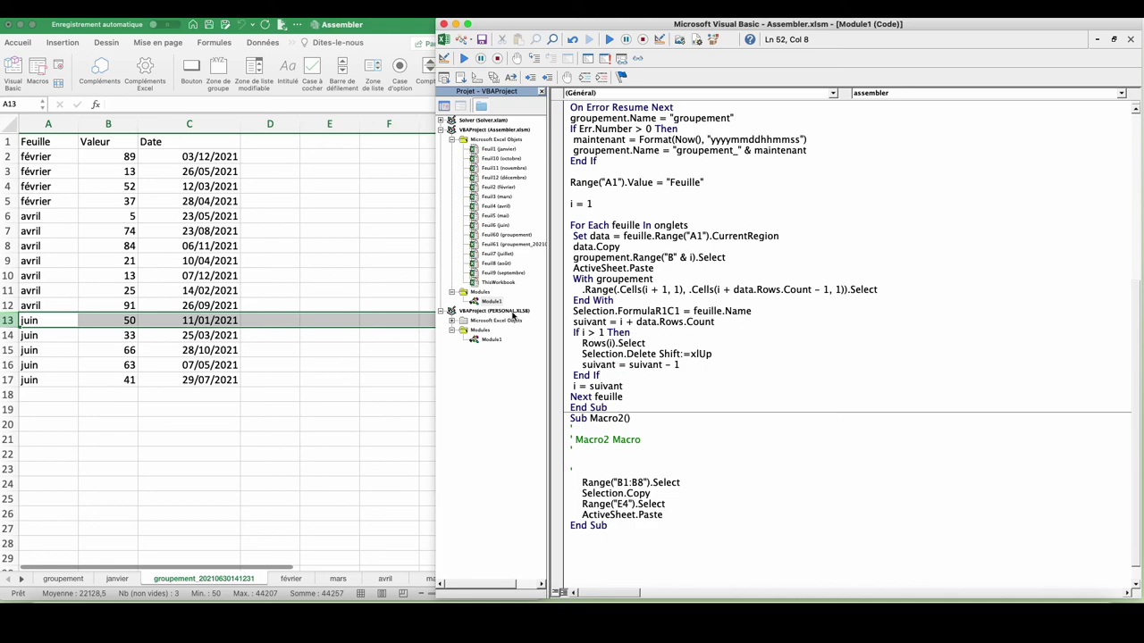
{"action": "double_click", "coordinate": [487, 340]}
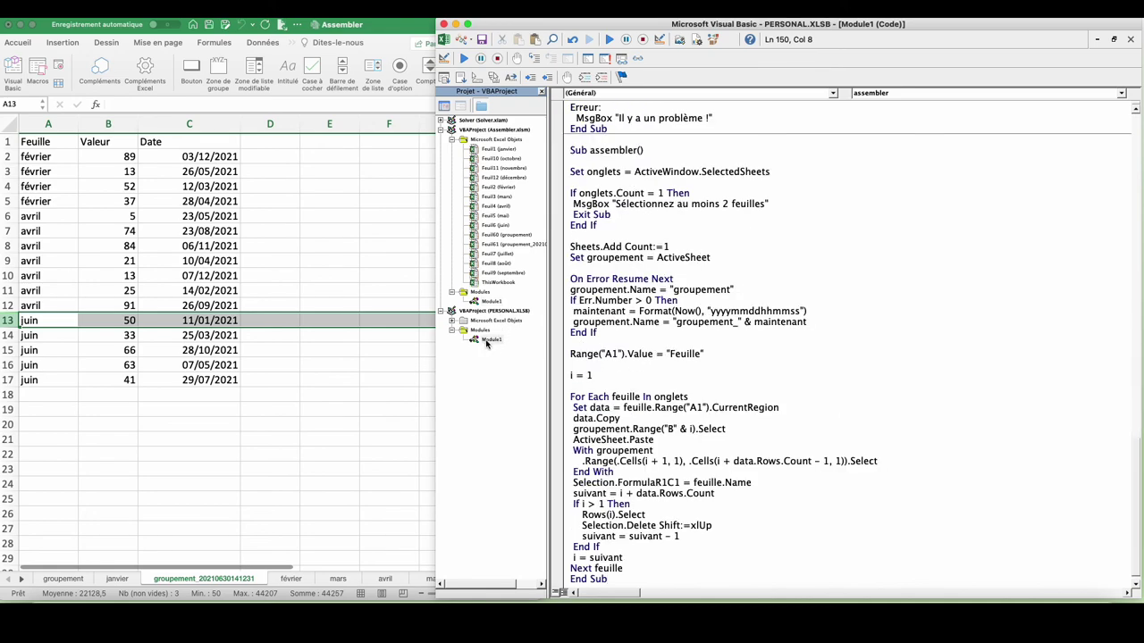
{"action": "left_click", "coordinate": [312, 354]}
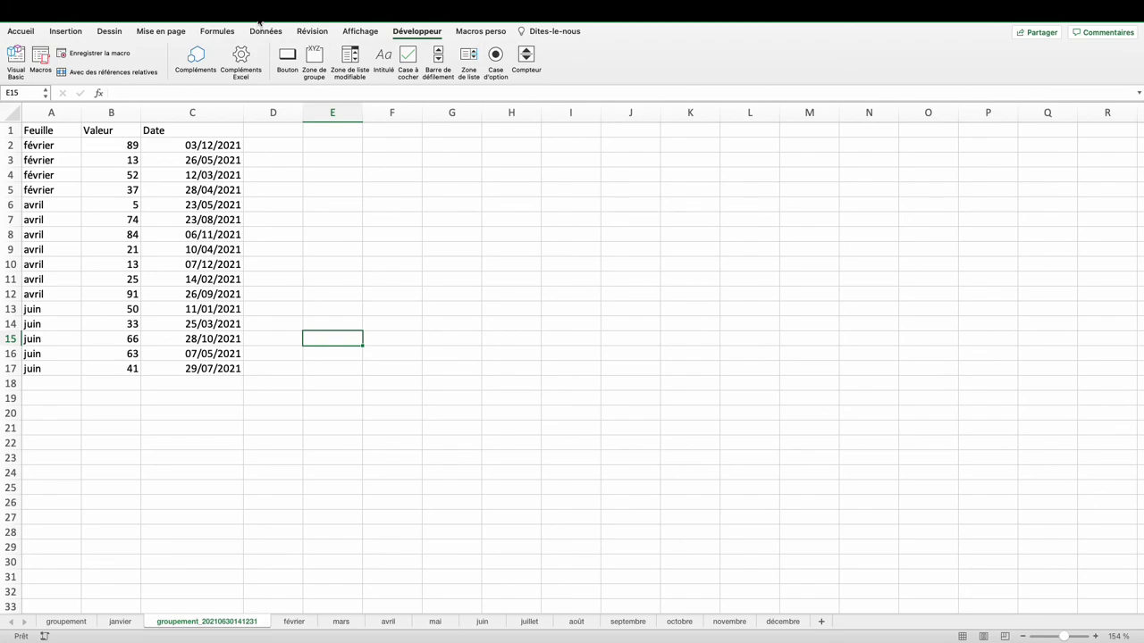
- Add the PERSONAL.XLSB assembler macro to the custom Macros group in ribbon preferences
{"action": "key", "text": "super+comma"}
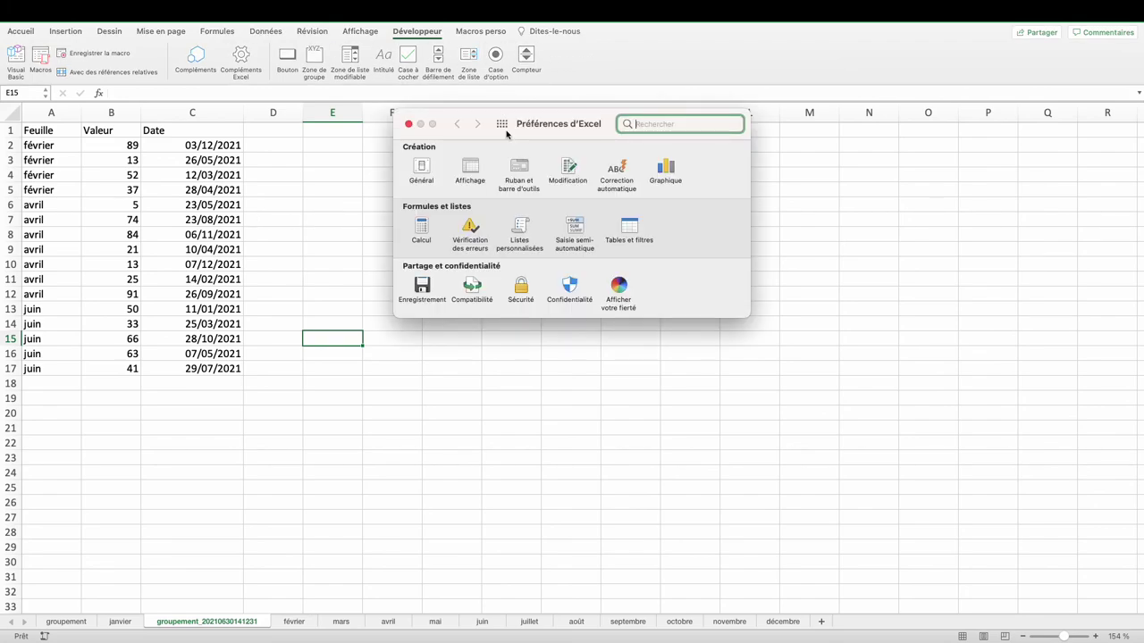
{"action": "left_click", "coordinate": [521, 170]}
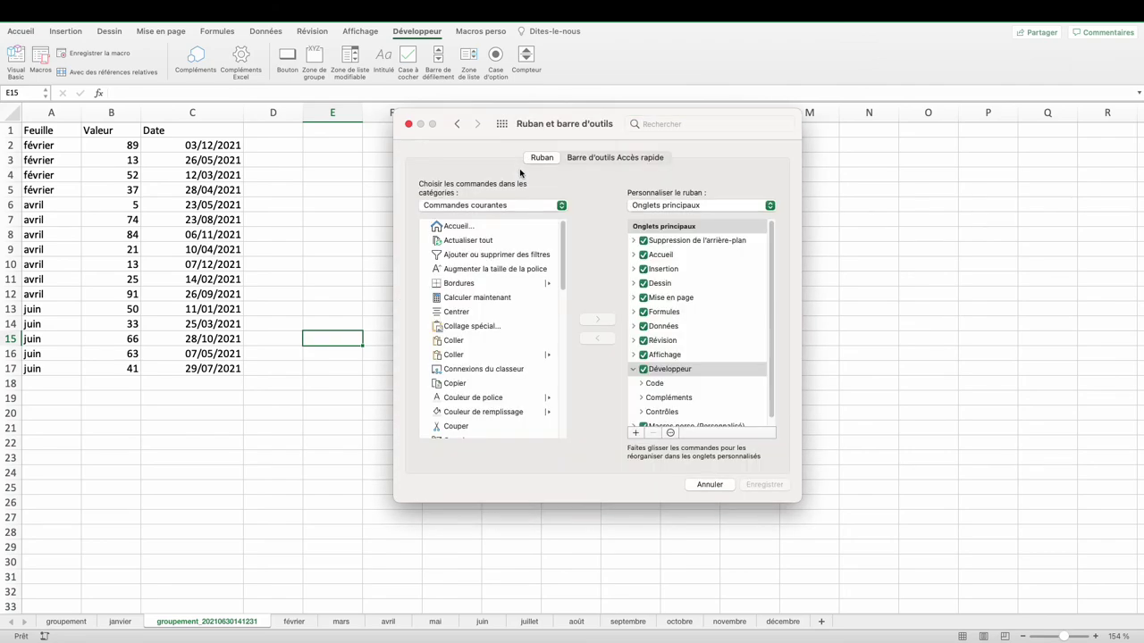
{"action": "scroll", "coordinate": [667, 414], "scroll_direction": "down", "scroll_amount": 1}
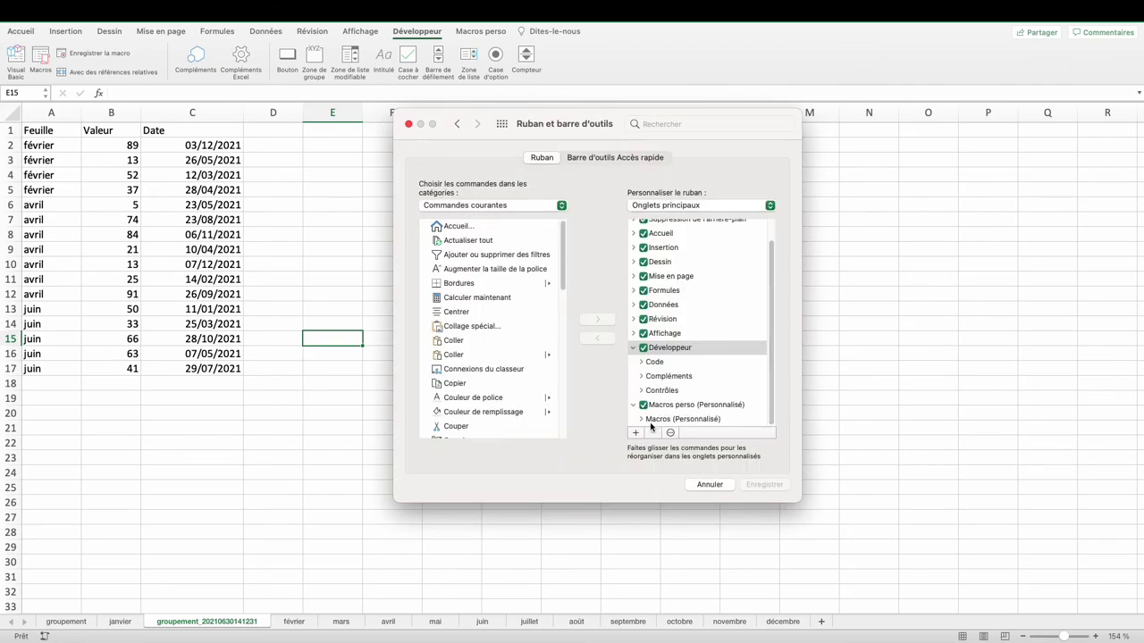
{"action": "left_click", "coordinate": [641, 420]}
{"action": "left_click", "coordinate": [497, 205]}
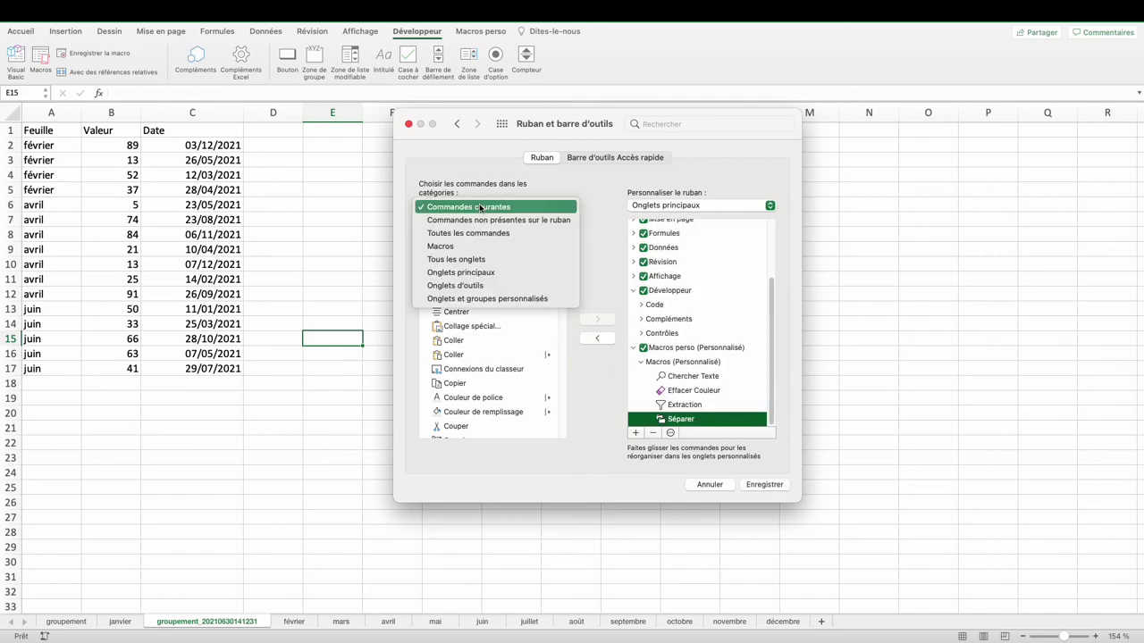
{"action": "left_click", "coordinate": [464, 250]}
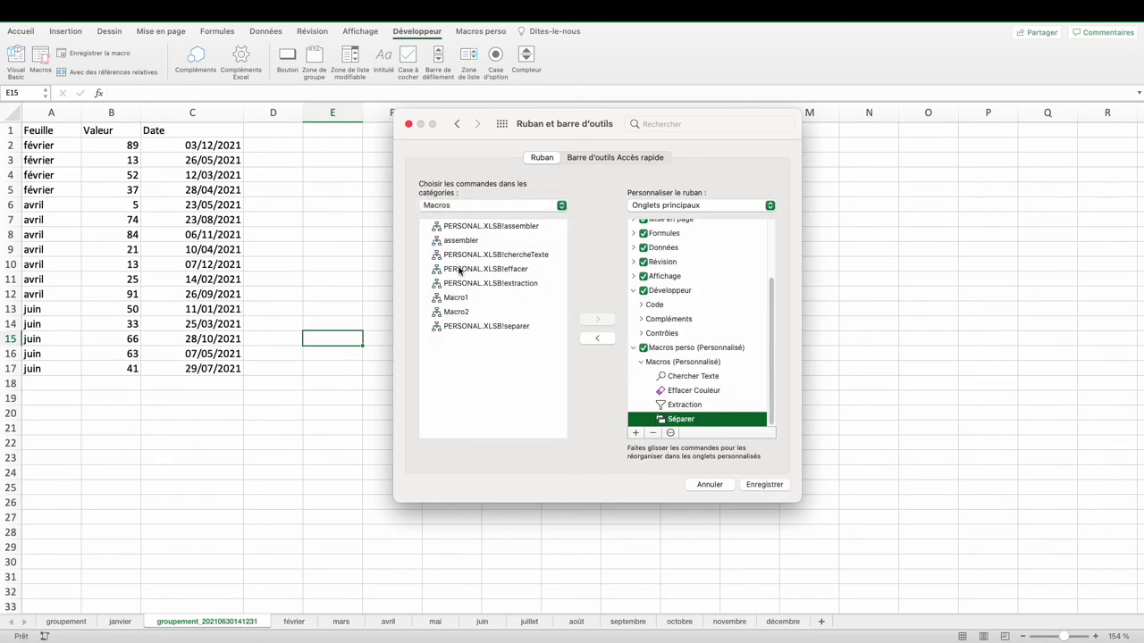
{"action": "left_click", "coordinate": [472, 228]}
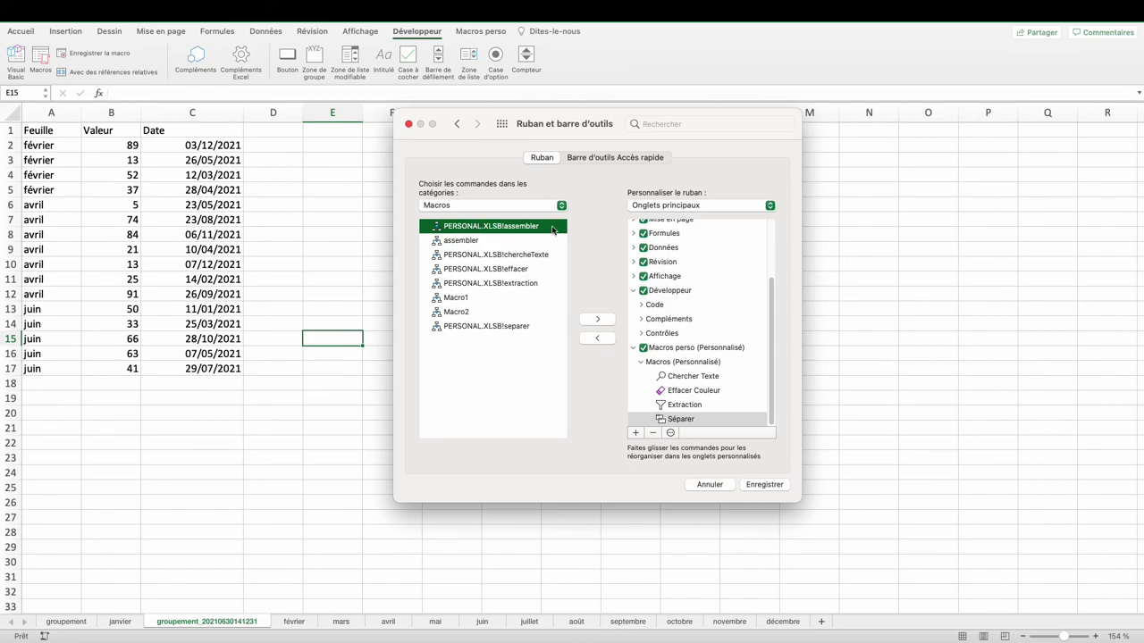
{"action": "left_click", "coordinate": [598, 319]}
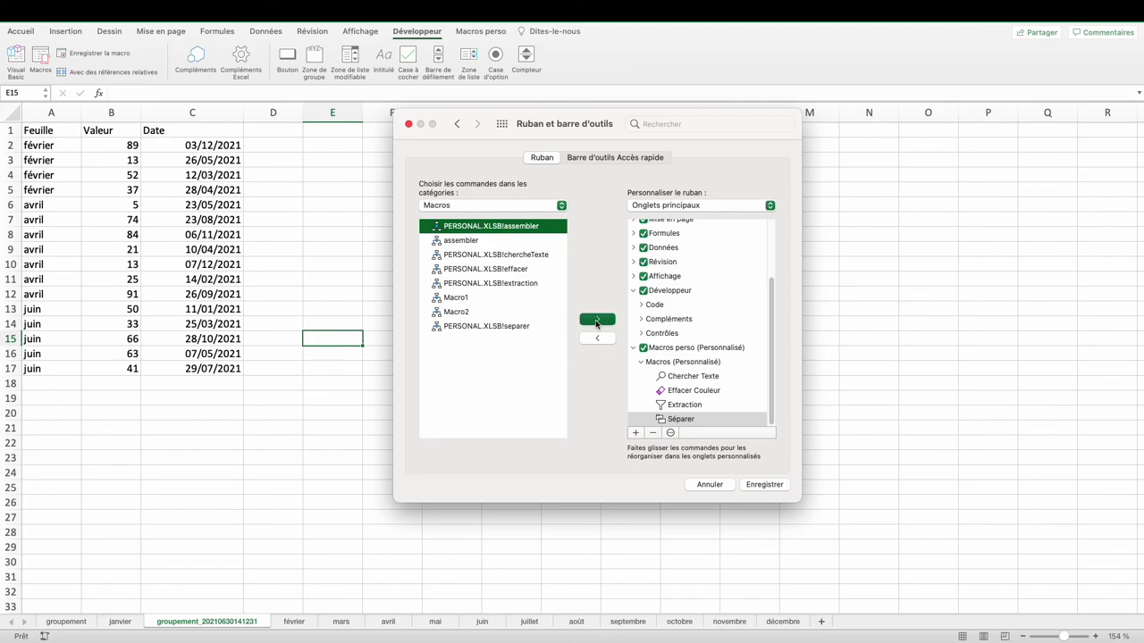
- Rename the new ribbon item to Assembler and save the ribbon customisation
{"action": "left_click", "coordinate": [671, 433]}
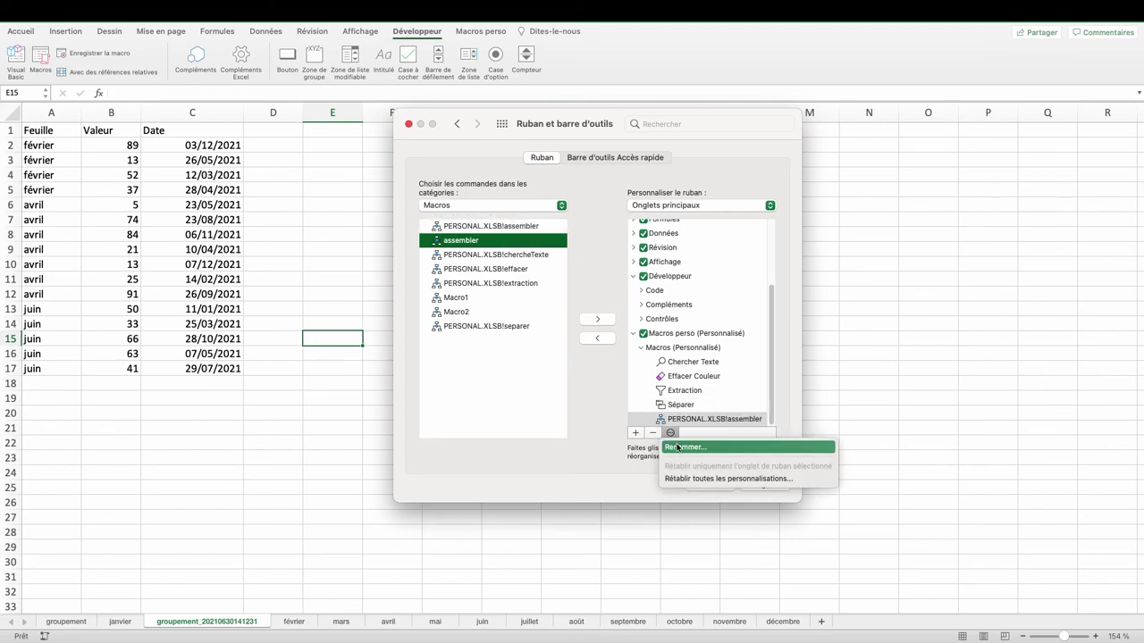
{"action": "left_click", "coordinate": [678, 447]}
{"action": "type", "text": "Assembler"}
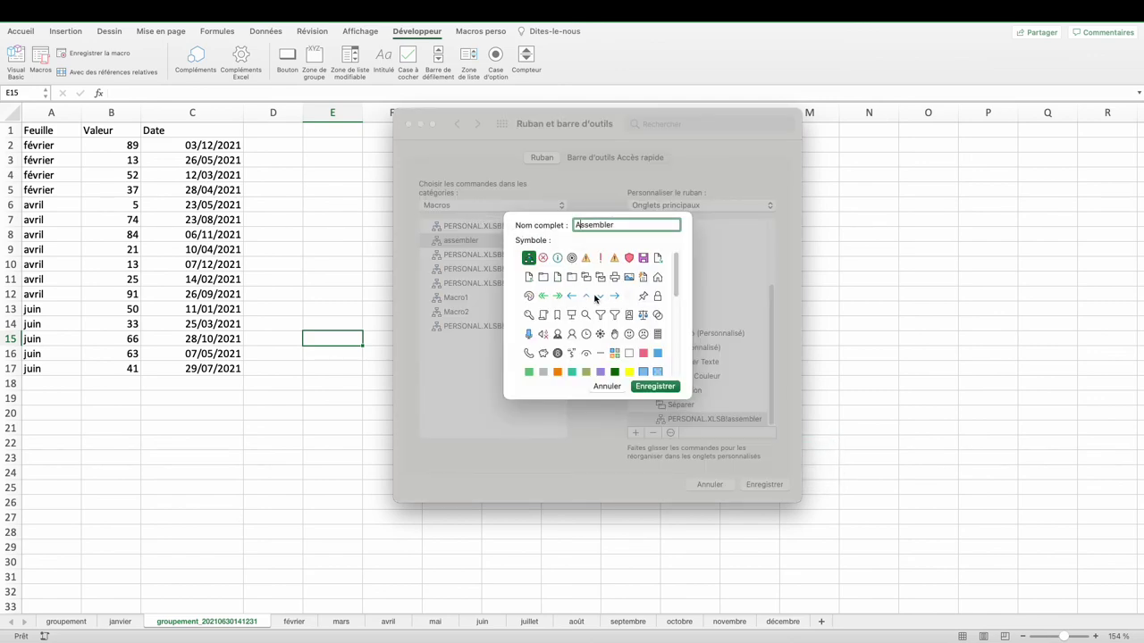
{"action": "key", "text": "Return"}
{"action": "key", "text": "Return"}
{"action": "left_click", "coordinate": [481, 31]}
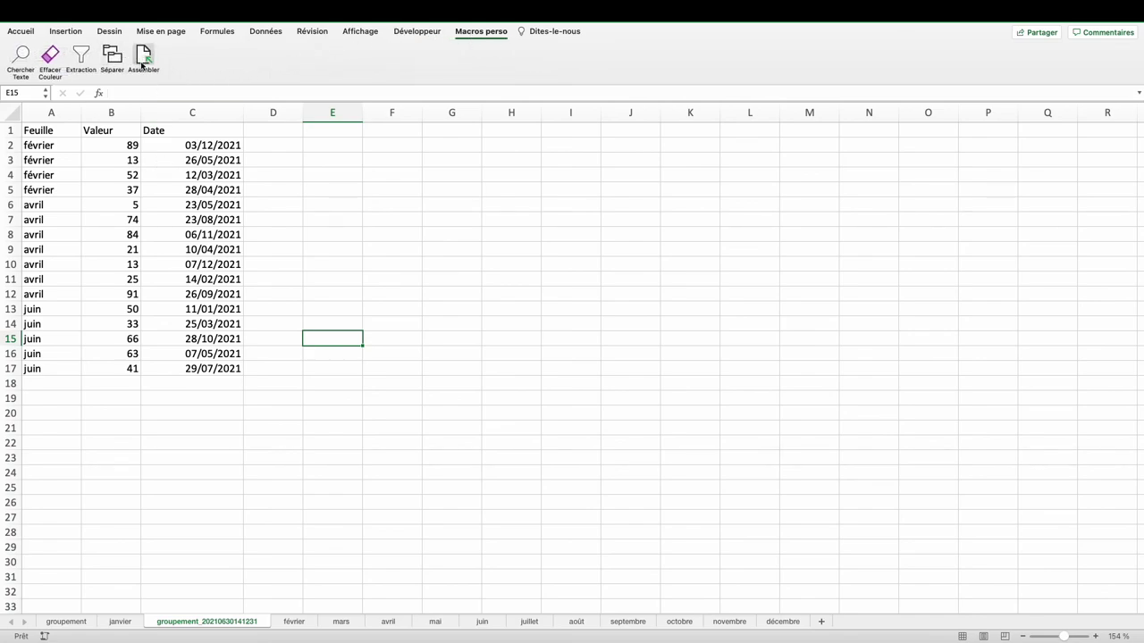
- Group the février to décembre sheets and run Assembler from the Macros perso tab
{"action": "left_click", "coordinate": [285, 623]}
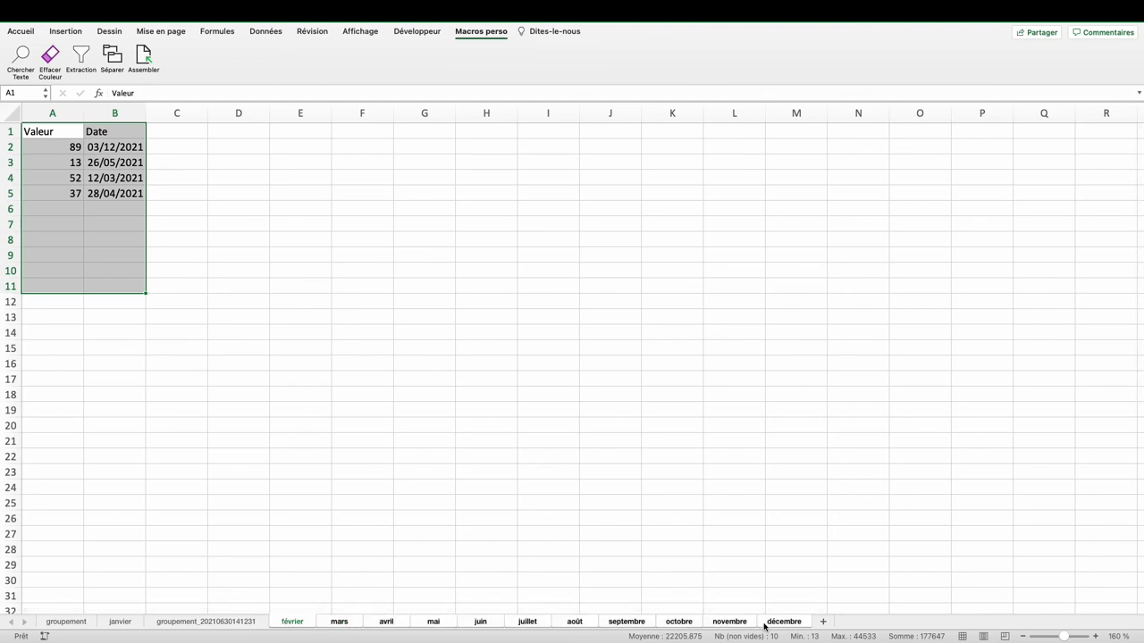
{"action": "left_click", "coordinate": [145, 57]}
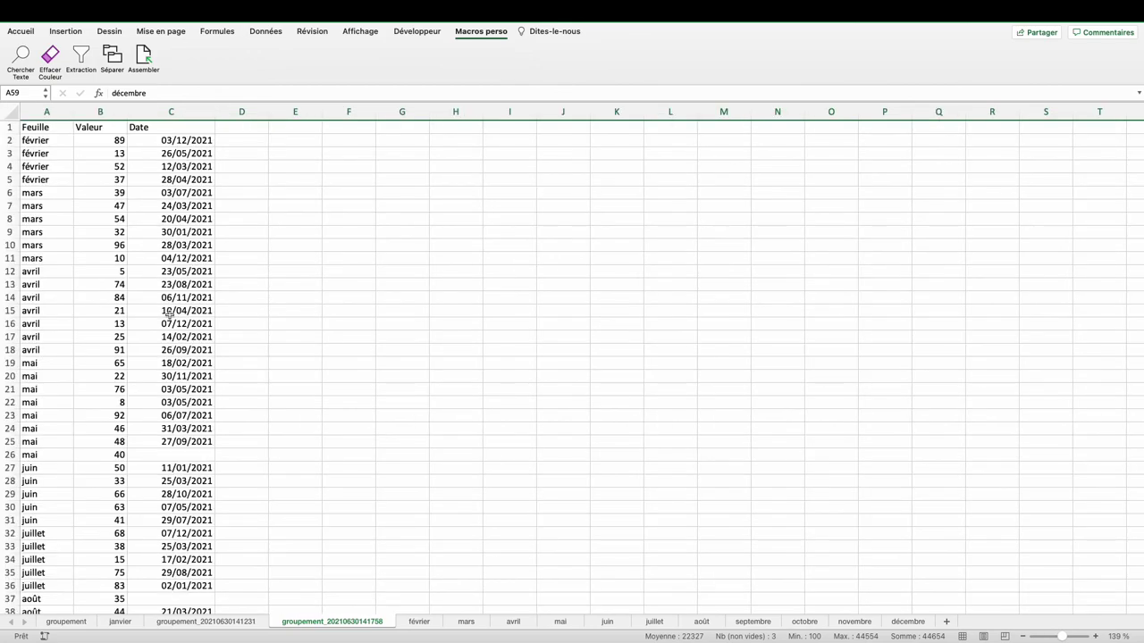